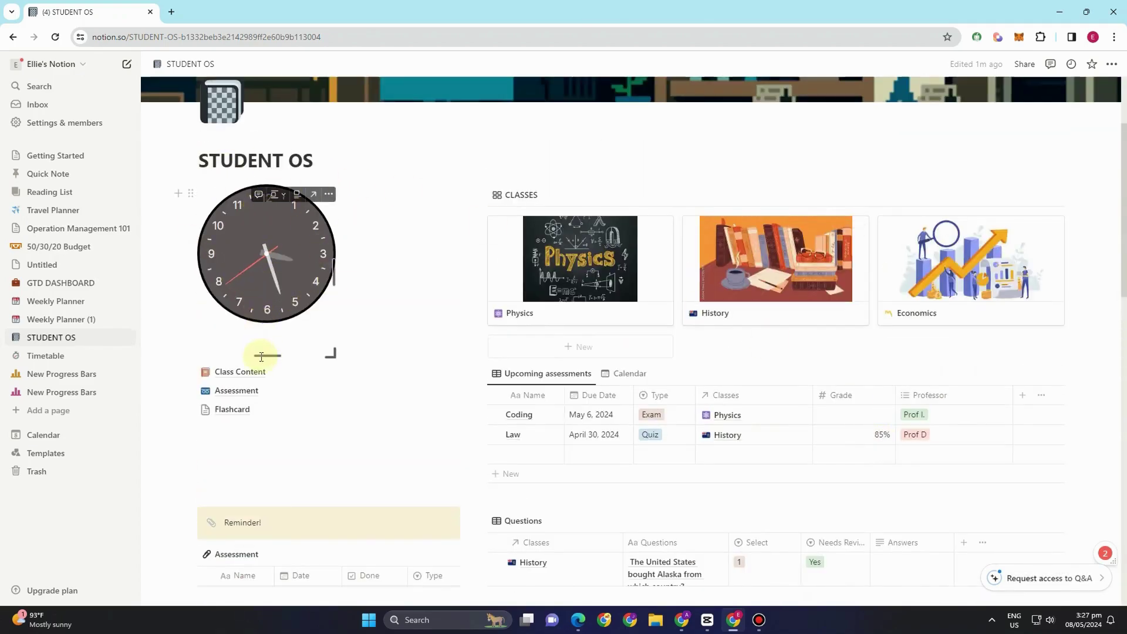
scroll(261, 356, down, 3)
scroll(239, 251, down, 1)
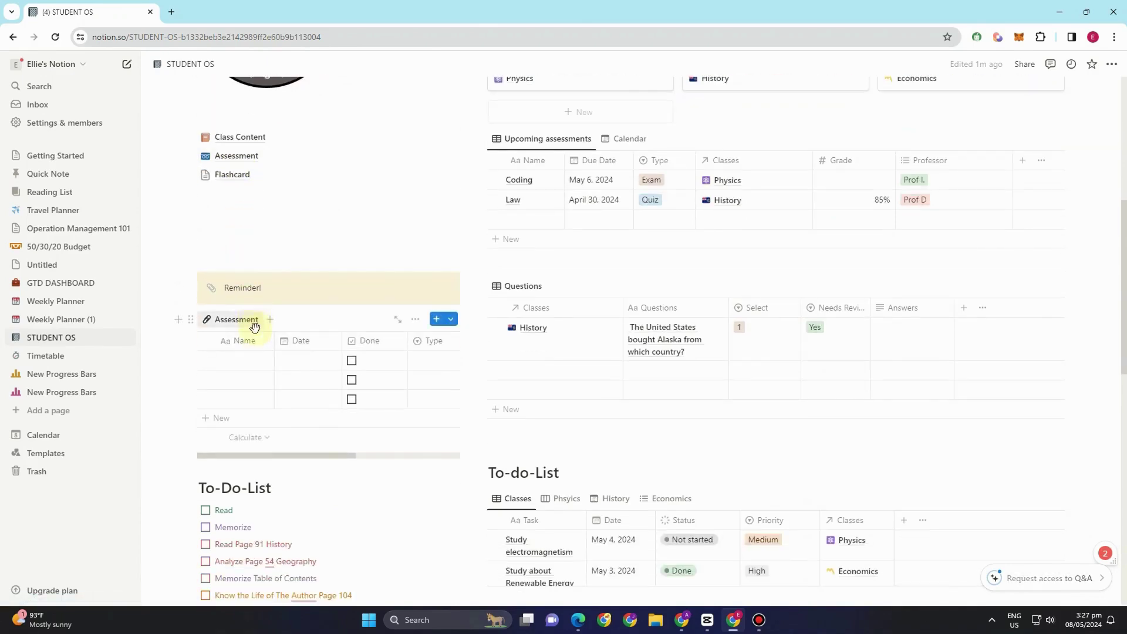
scroll(284, 376, down, 1)
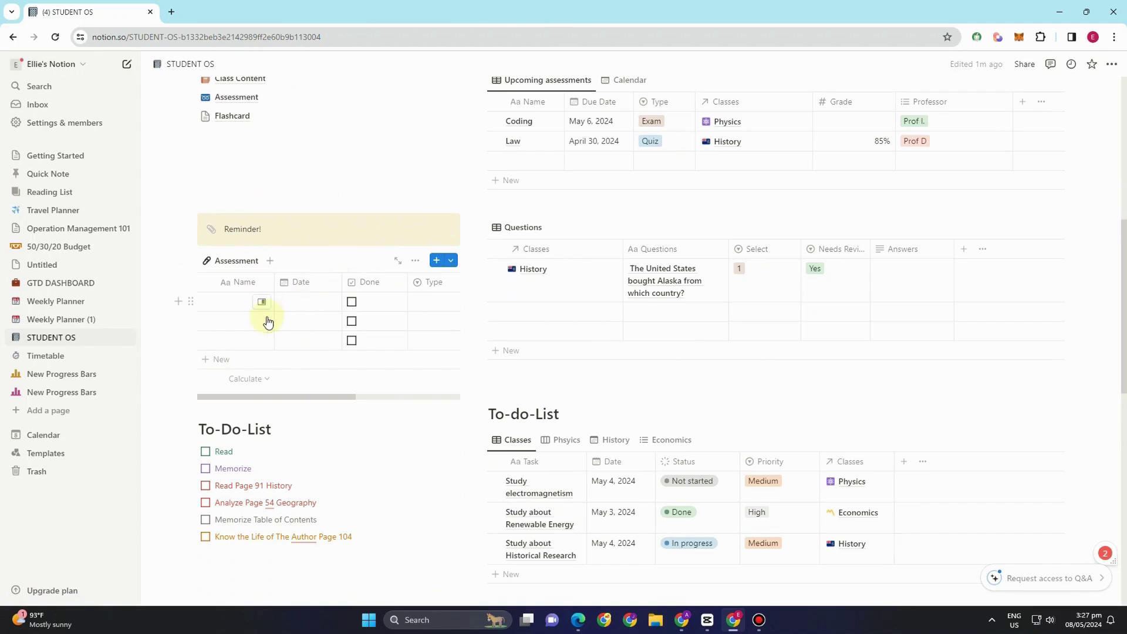
click(231, 304)
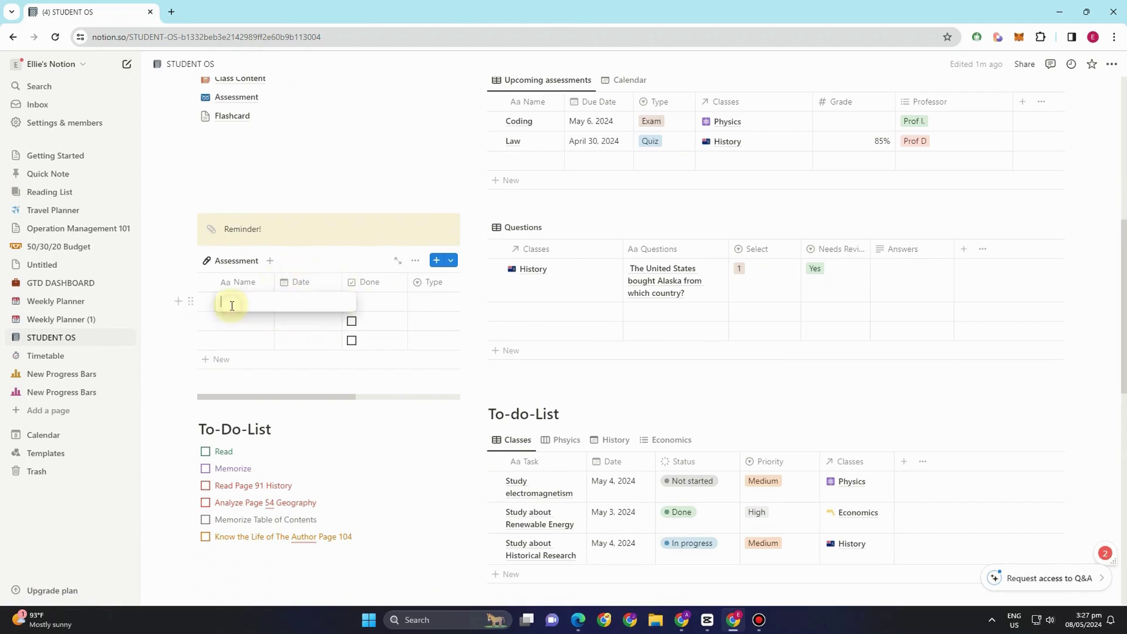
click(252, 345)
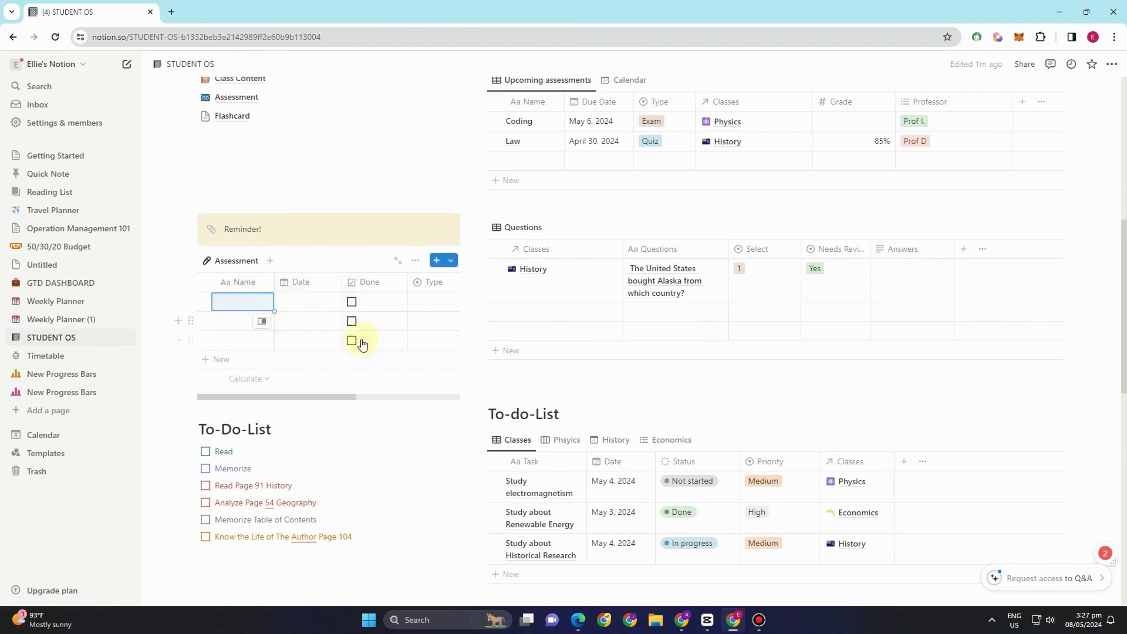
Link the Untitled page in the Tags cell of the Review table's Upcoming Assessment row
scroll(359, 346, down, 7)
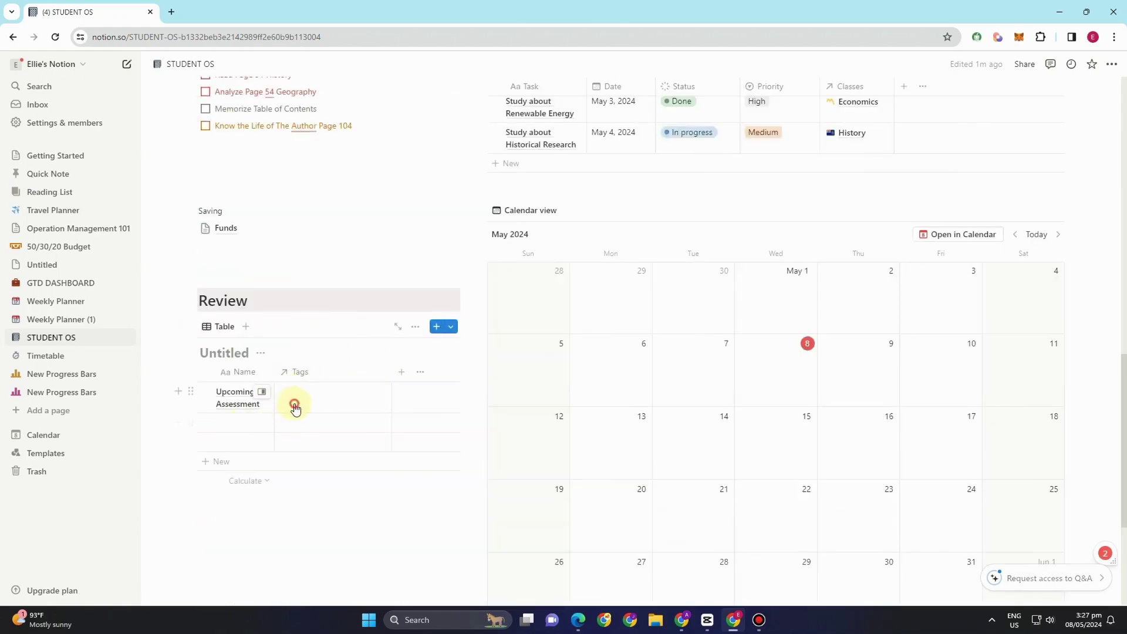
click(295, 406)
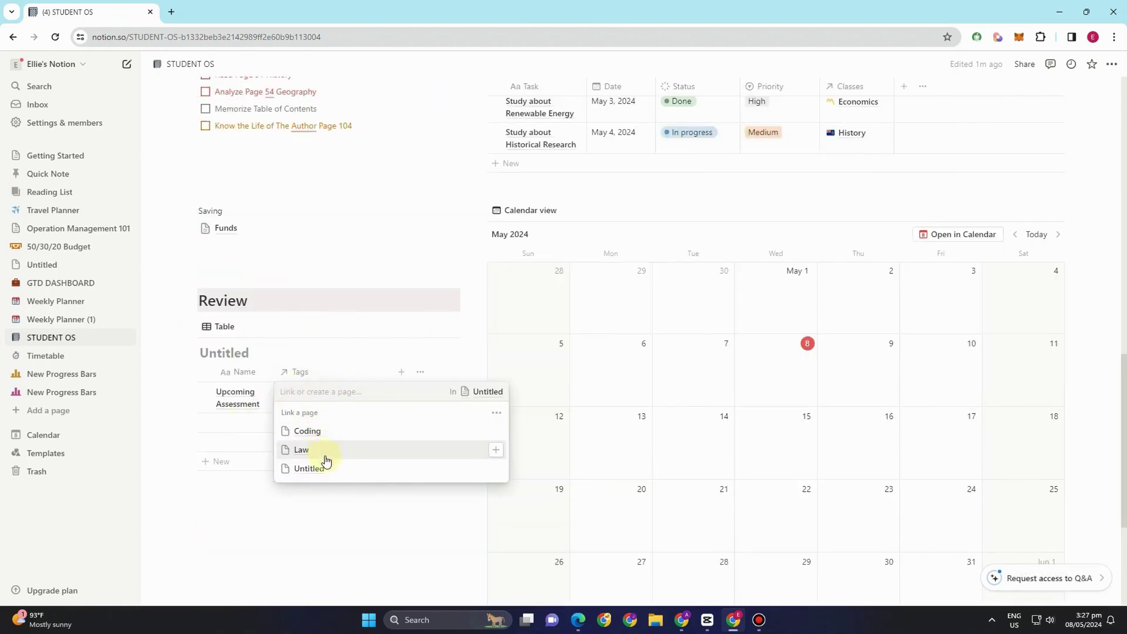
click(325, 467)
key(Escape)
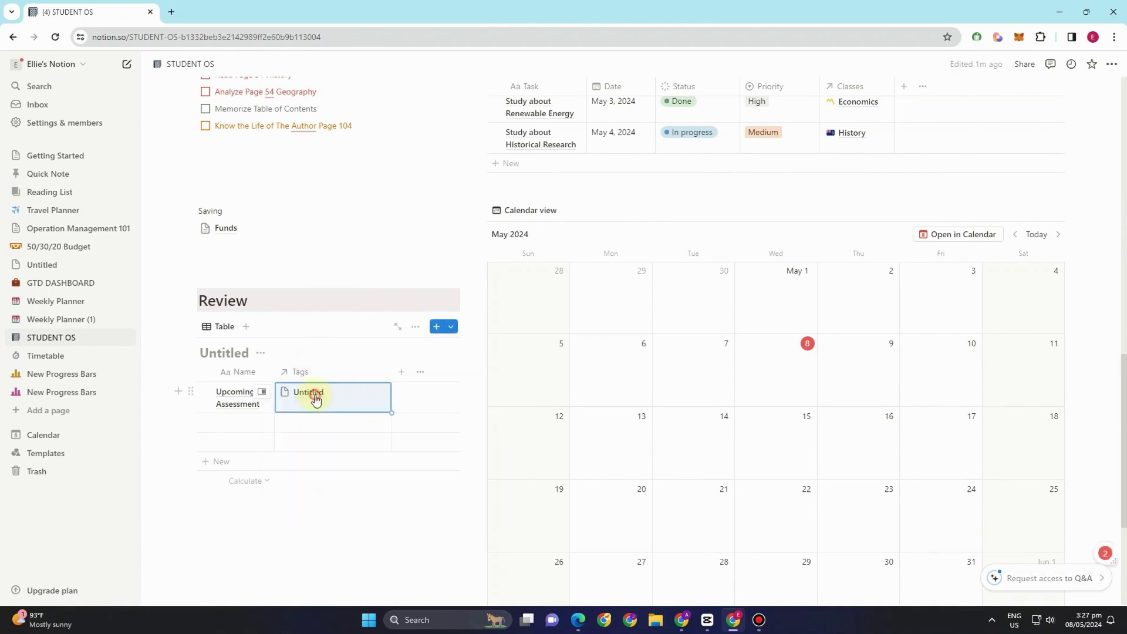
Replace the linked page in the Upcoming Assessment row's Tags cell with Coding
click(316, 399)
click(495, 435)
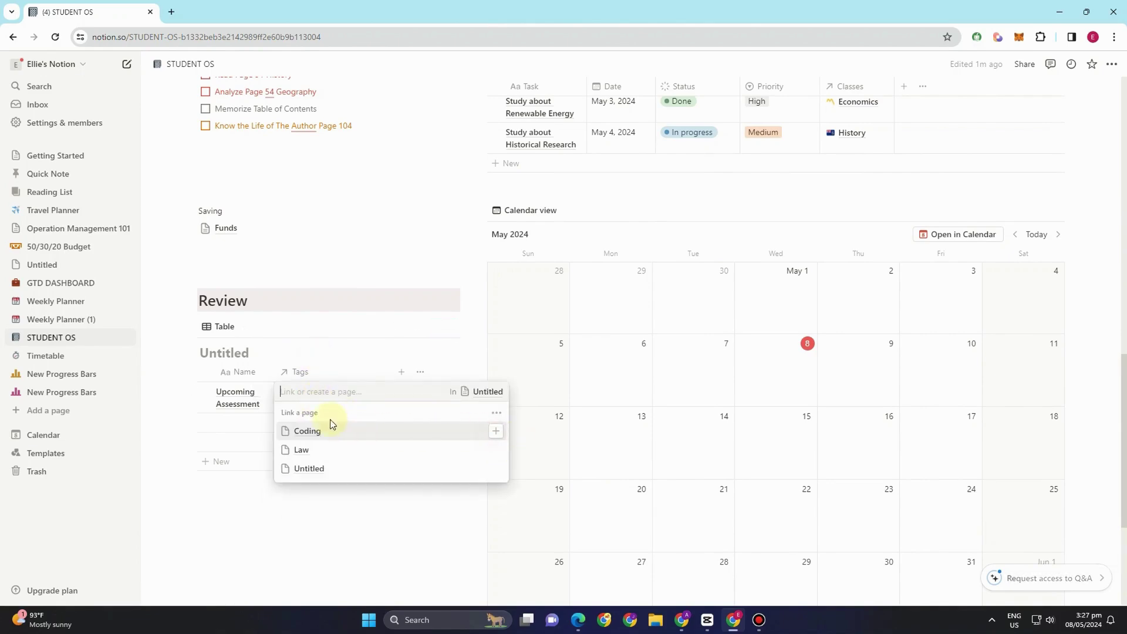
click(326, 441)
key(Escape)
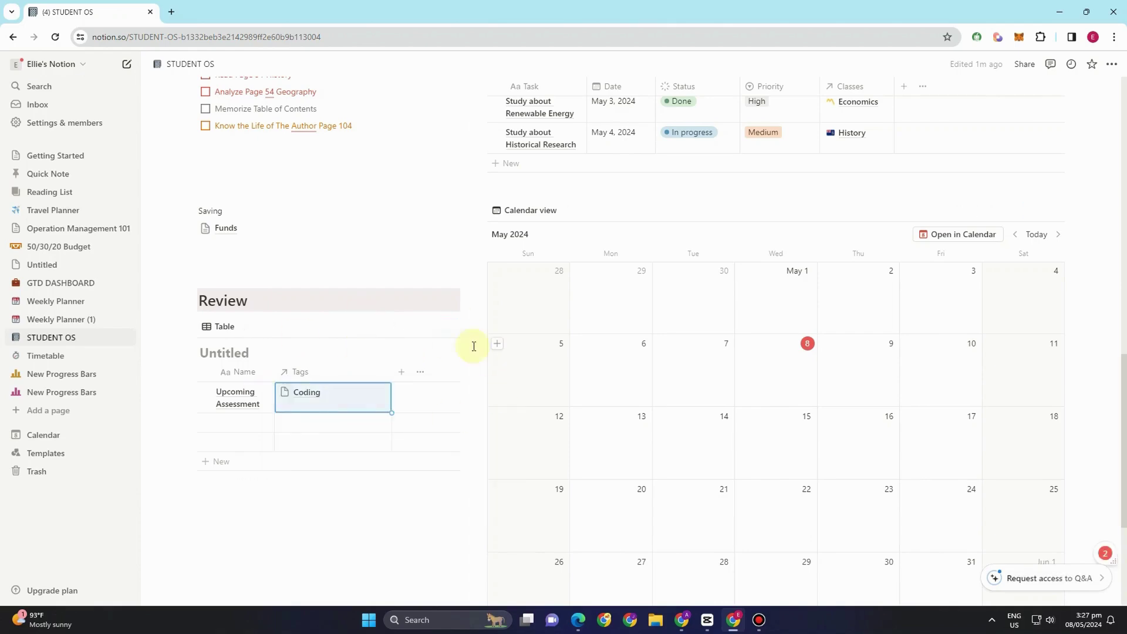
Fill the Assessment table's first row with the name History, the date May 13, 2024 and Done ticked
scroll(391, 317, up, 10)
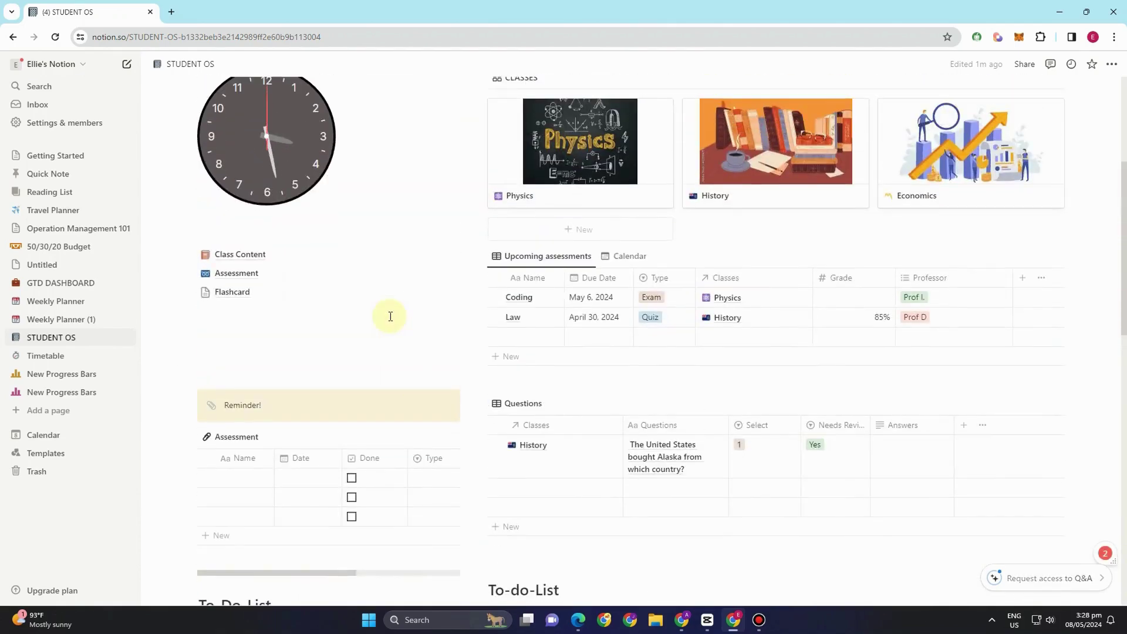
click(427, 475)
click(390, 474)
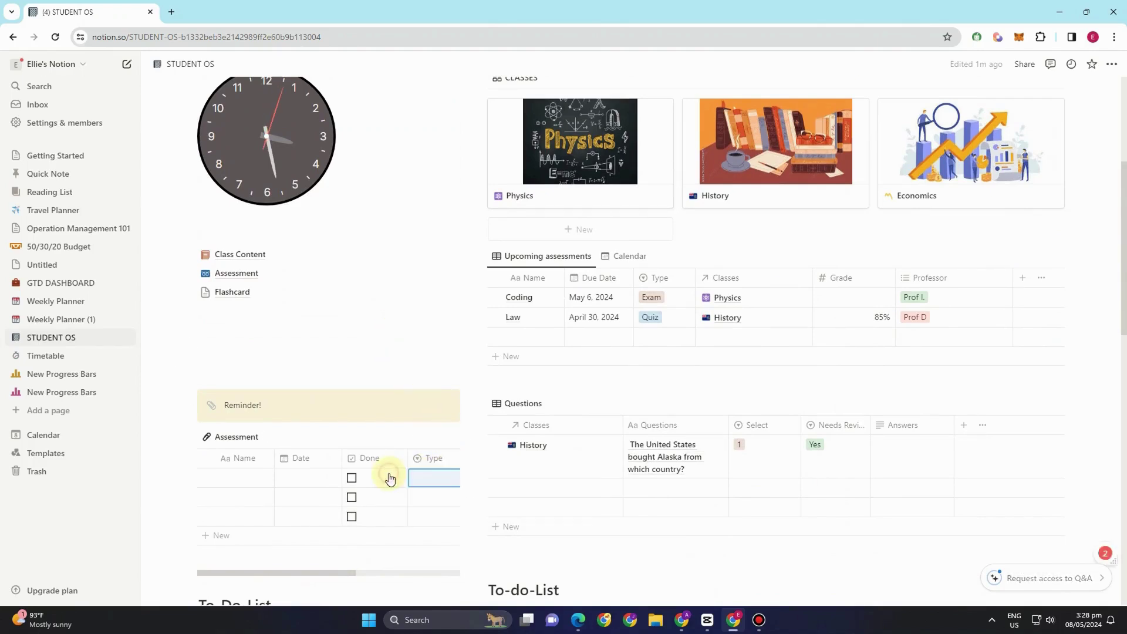
click(352, 478)
click(302, 482)
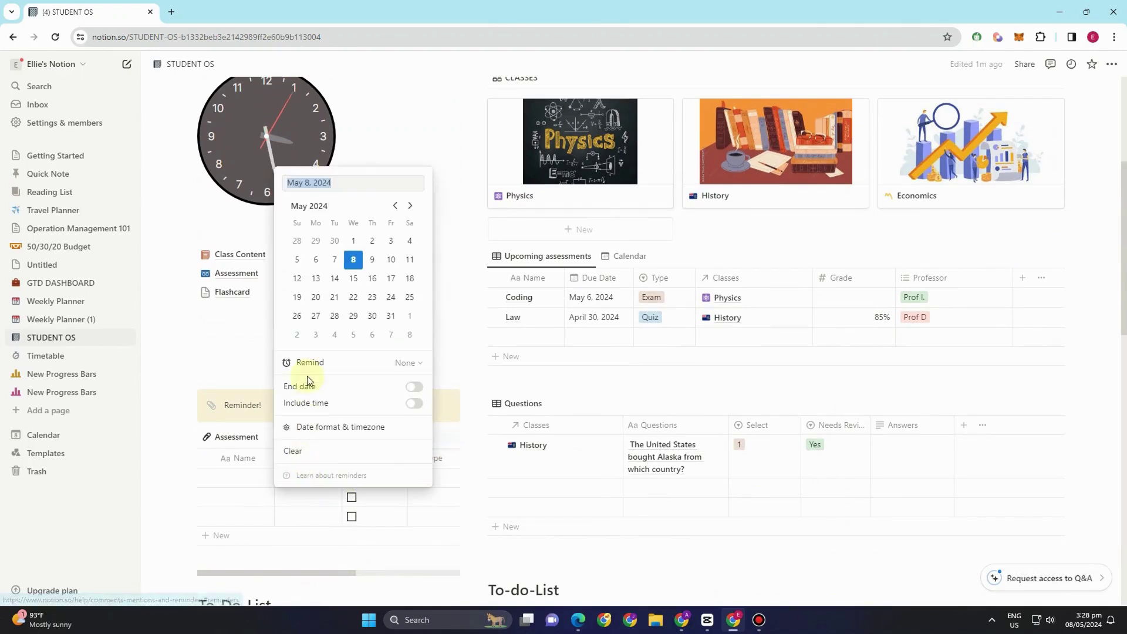
click(316, 278)
click(234, 483)
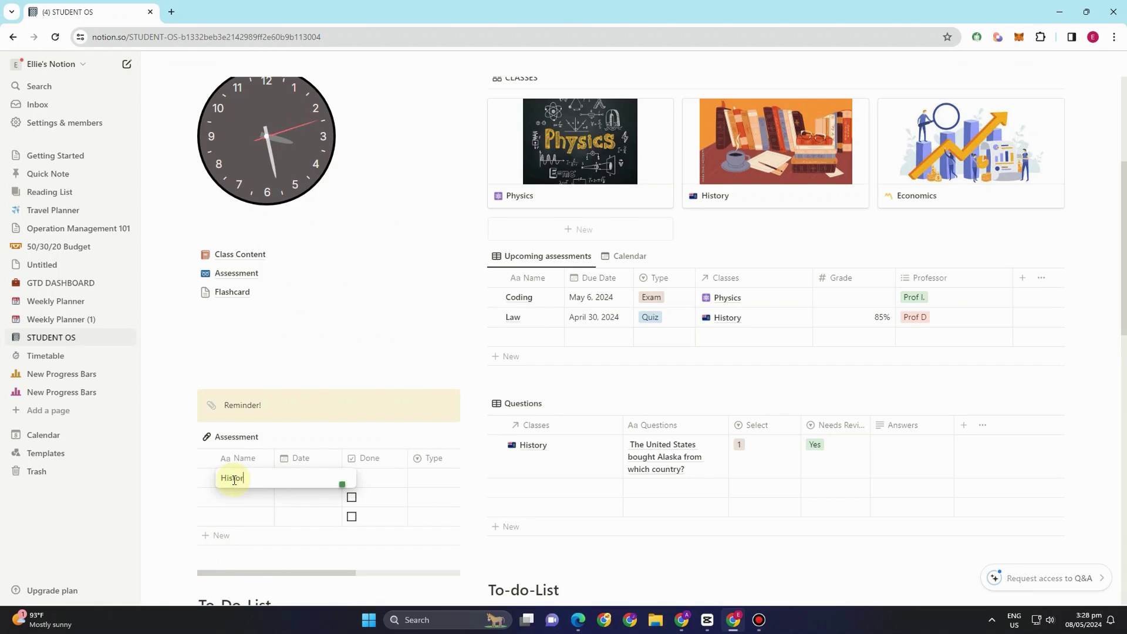
Create the option Not started as the History assessment's type and slightly narrow the Done column
click(435, 485)
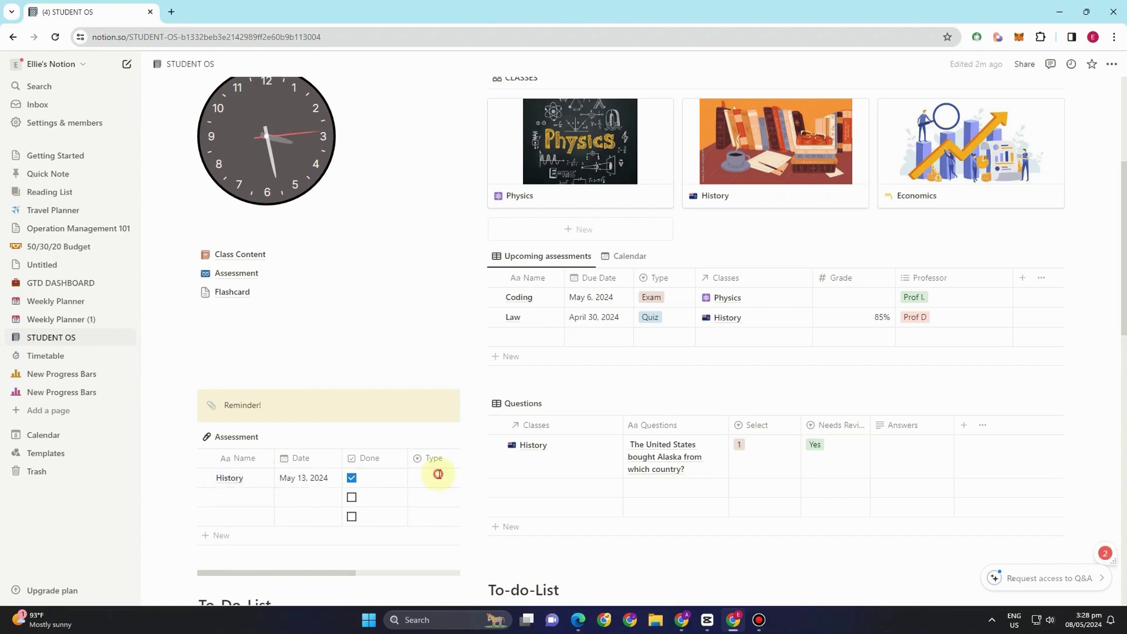
click(439, 476)
text(Not started)
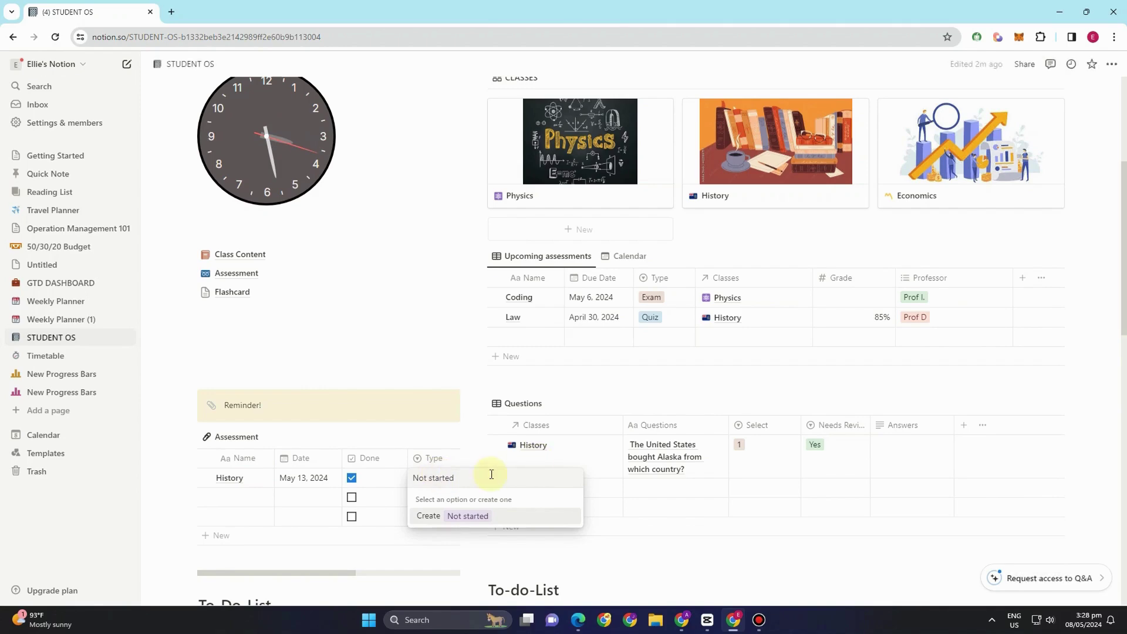
key(Return)
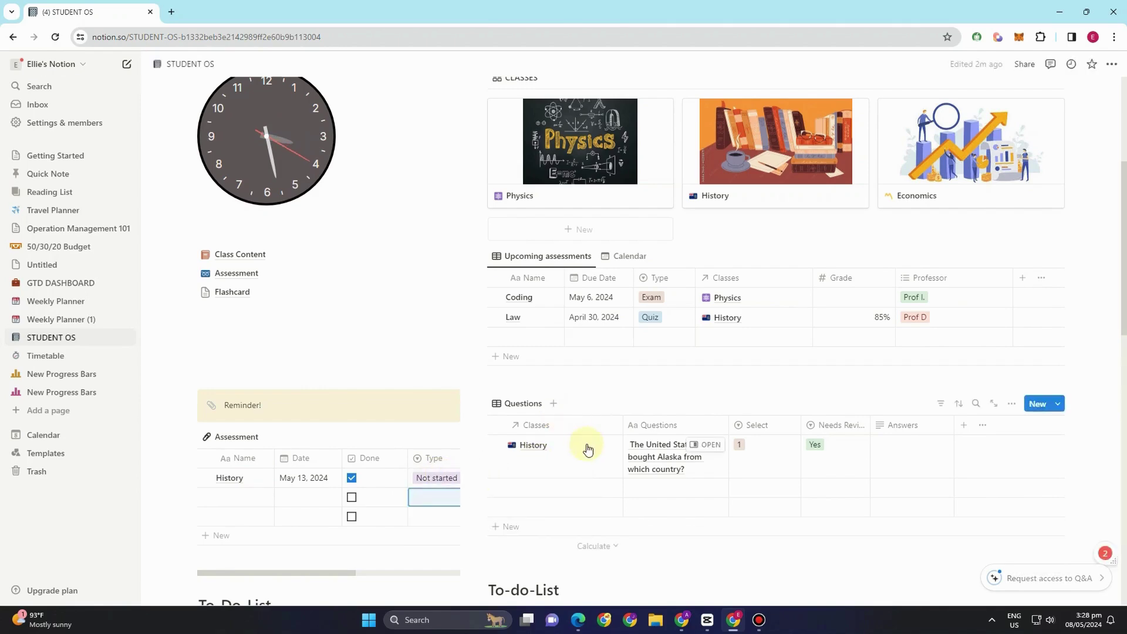
drag(408, 456, 397, 455)
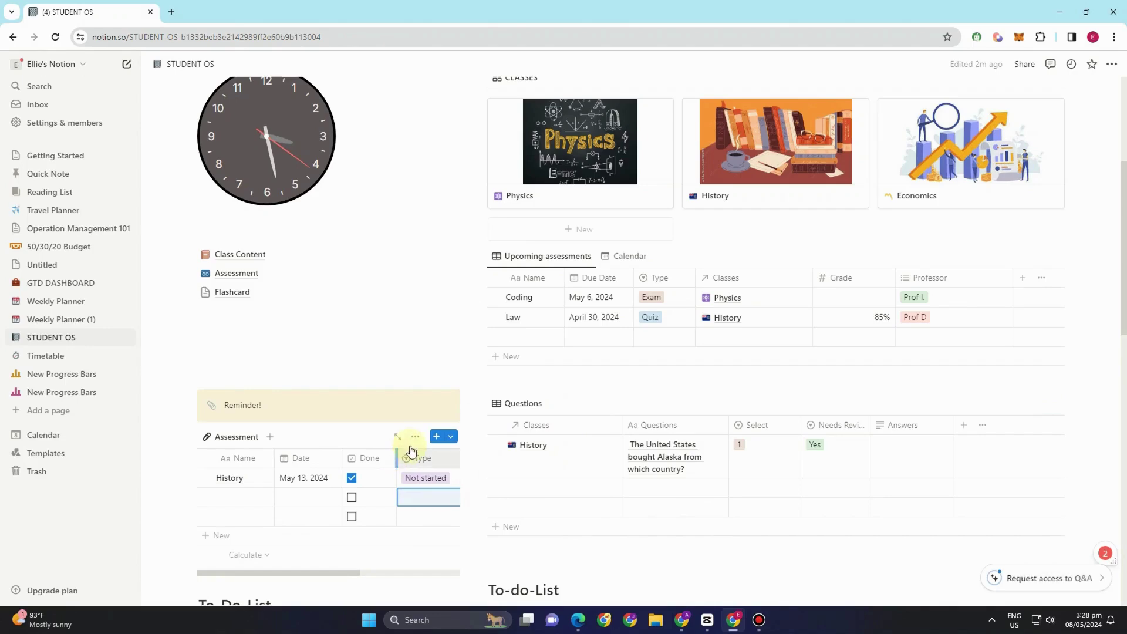
scroll(729, 422, up, 5)
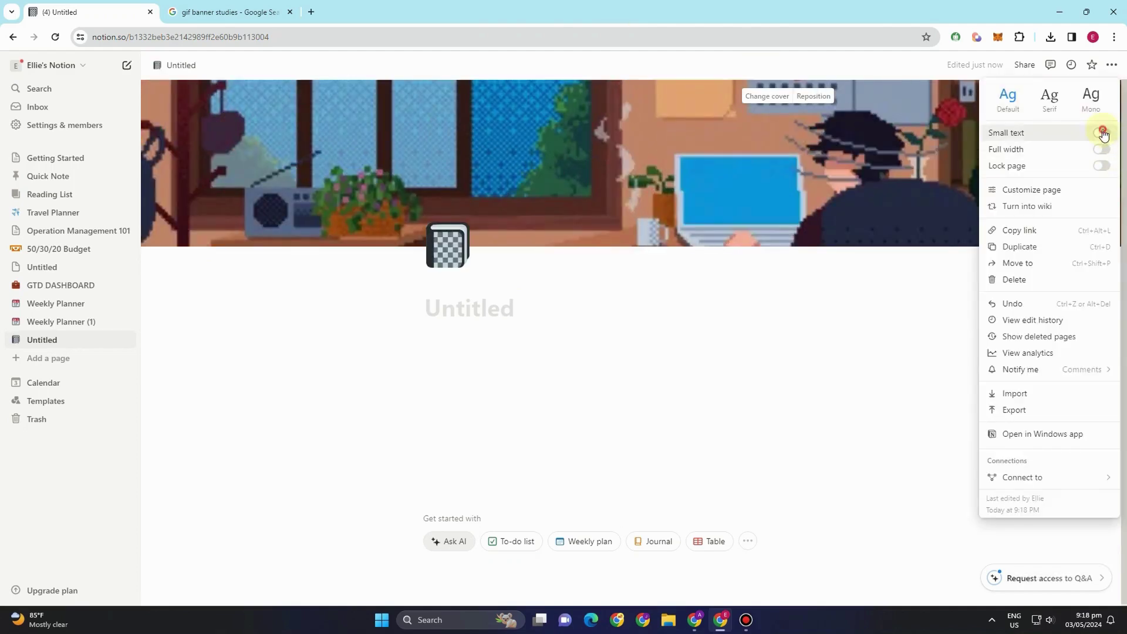
Turn on small text and full width for the untitled page and save the cover image's position
click(1104, 134)
click(1102, 149)
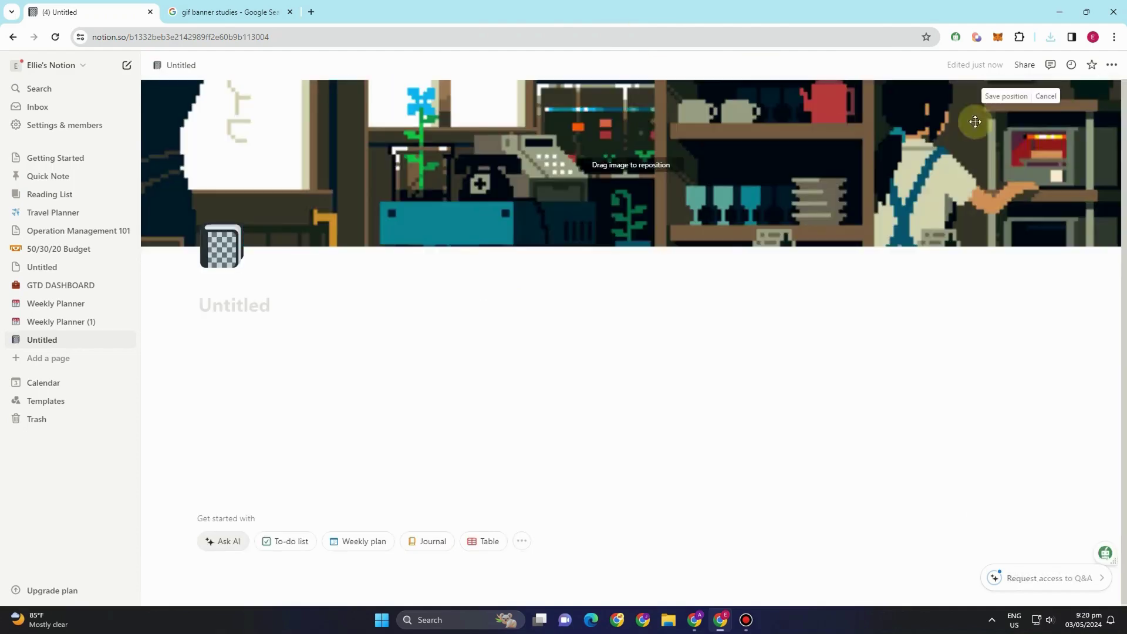
click(1006, 96)
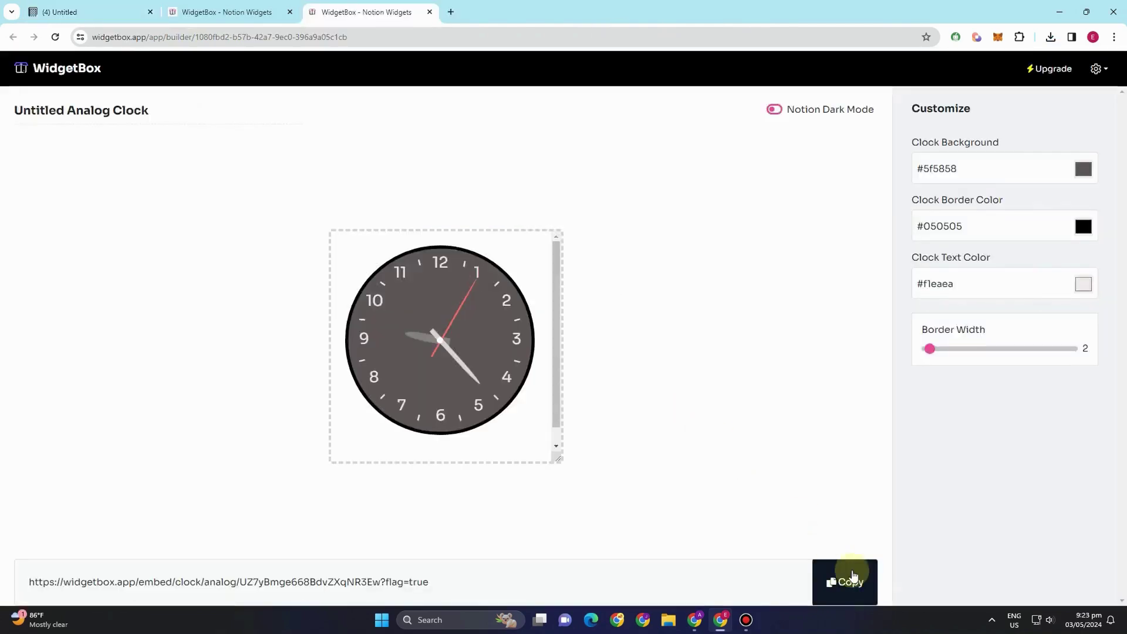
Copy the embed link of the customized analog clock in WidgetBox and return to the untitled Notion page
click(853, 579)
click(225, 19)
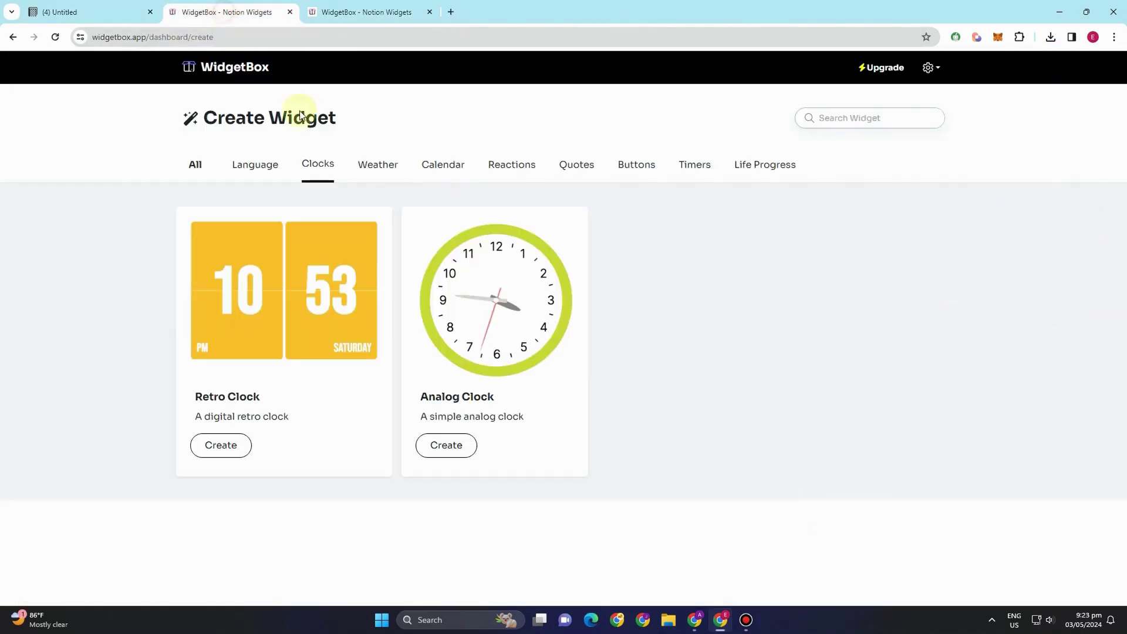
click(100, 11)
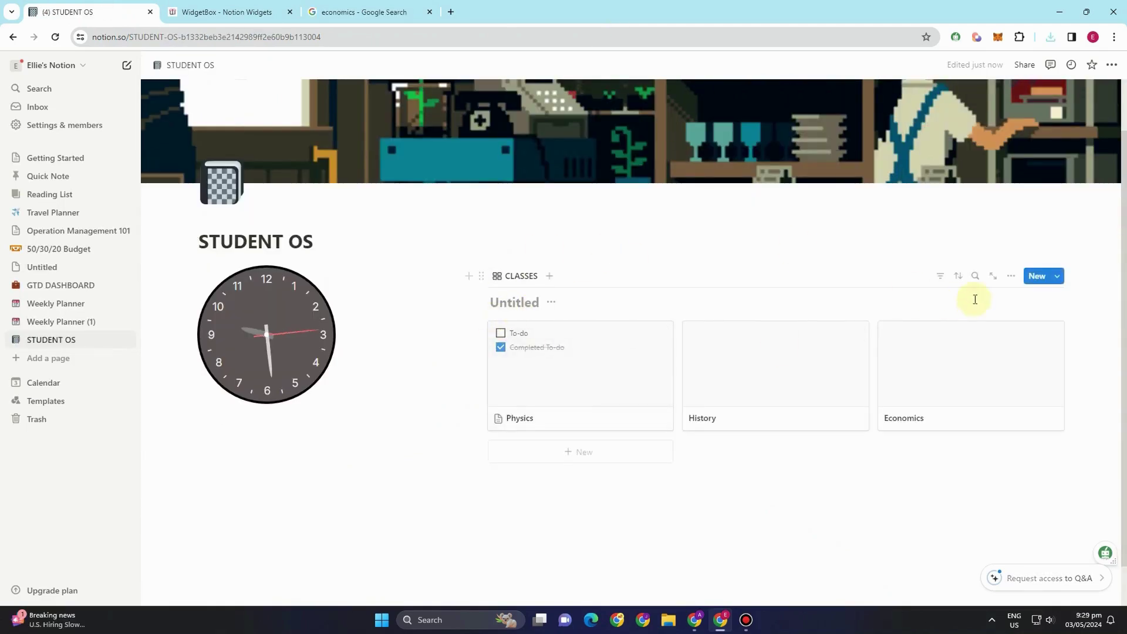
Hide the database title of the CLASSES gallery
click(1011, 276)
click(1009, 348)
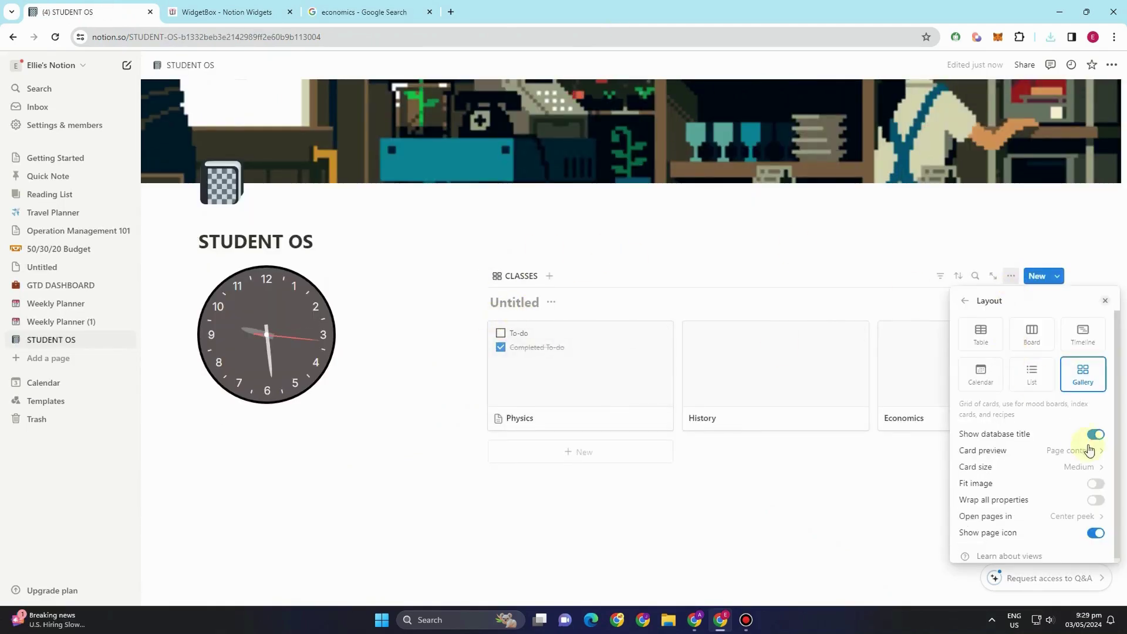
click(1095, 434)
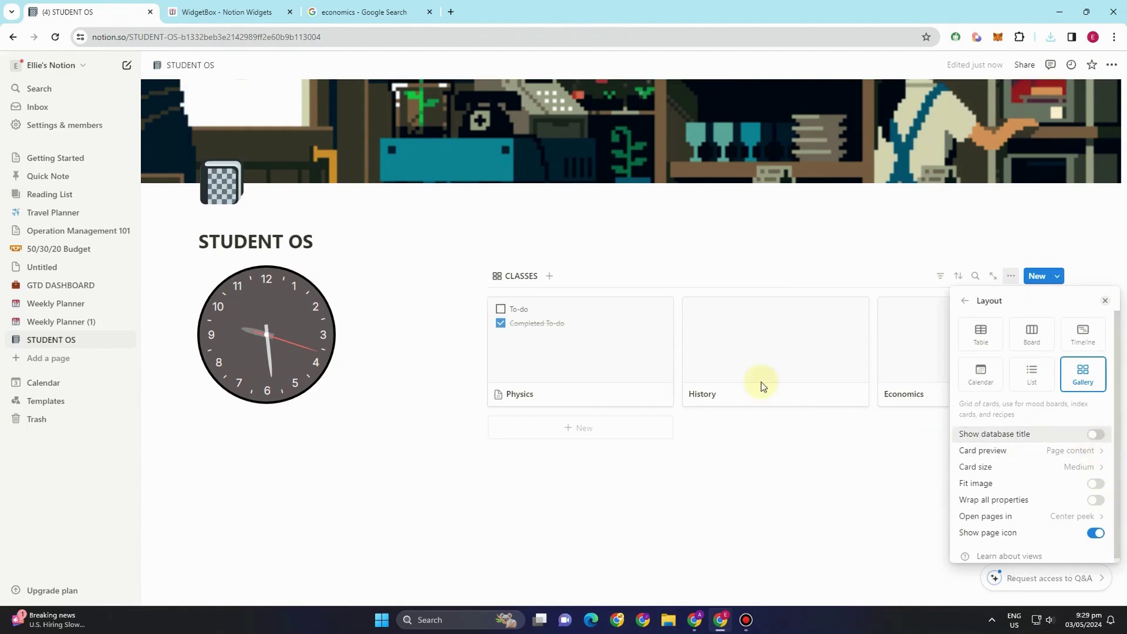
click(712, 249)
Give the Physics class page a Physics chalkboard cover and the purple atom emoji found by searching "phys"
click(561, 361)
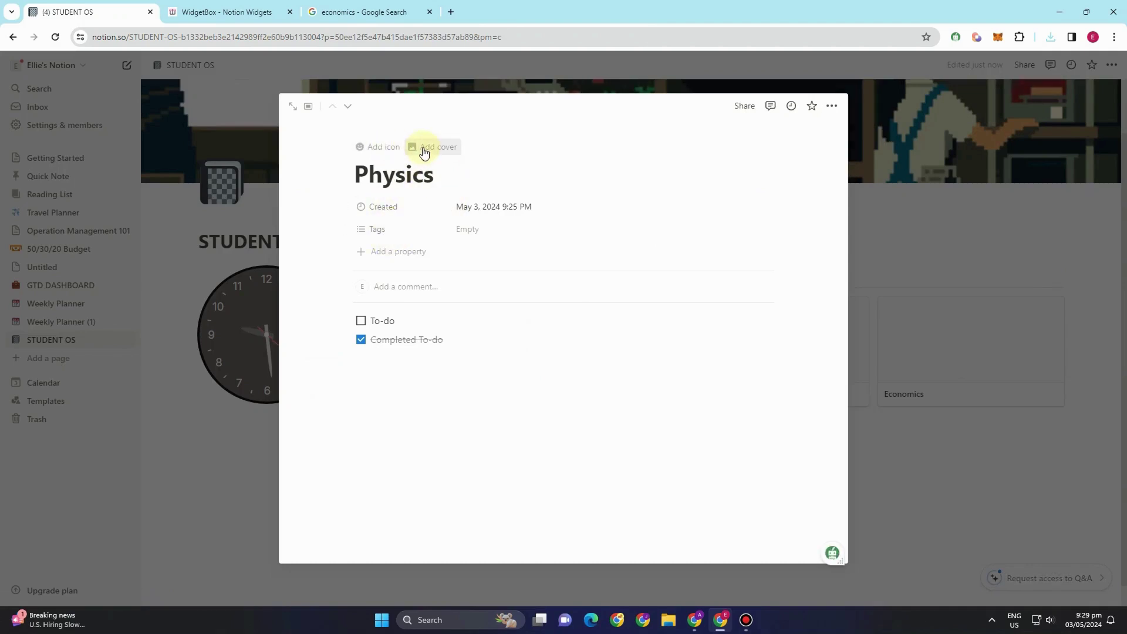
click(424, 154)
scroll(440, 206, down, 1)
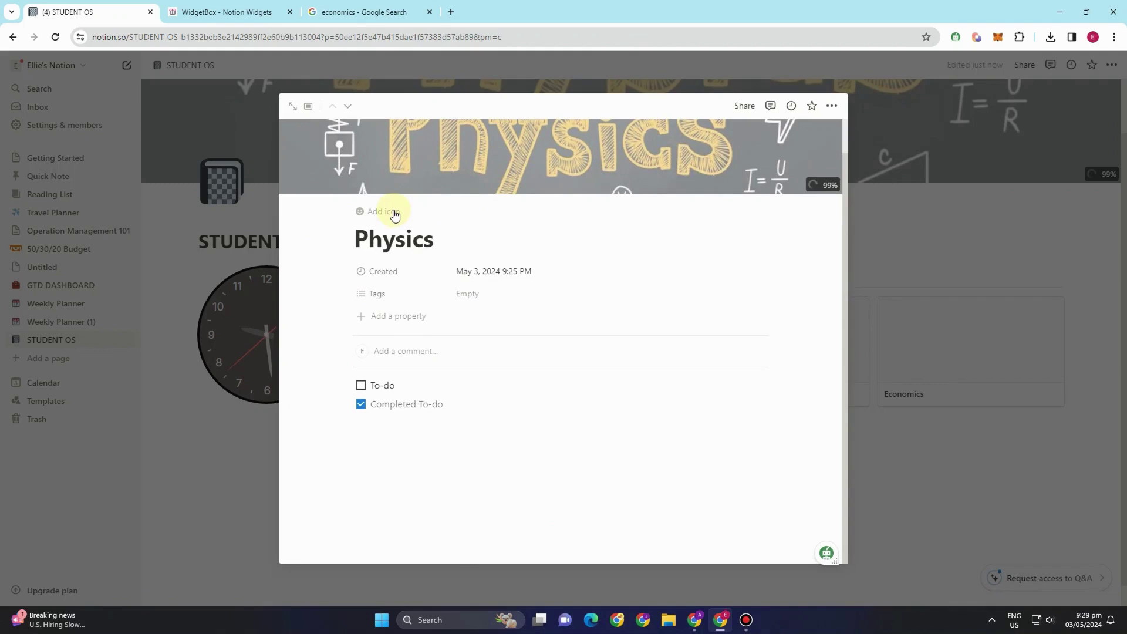
click(383, 212)
text(atom)
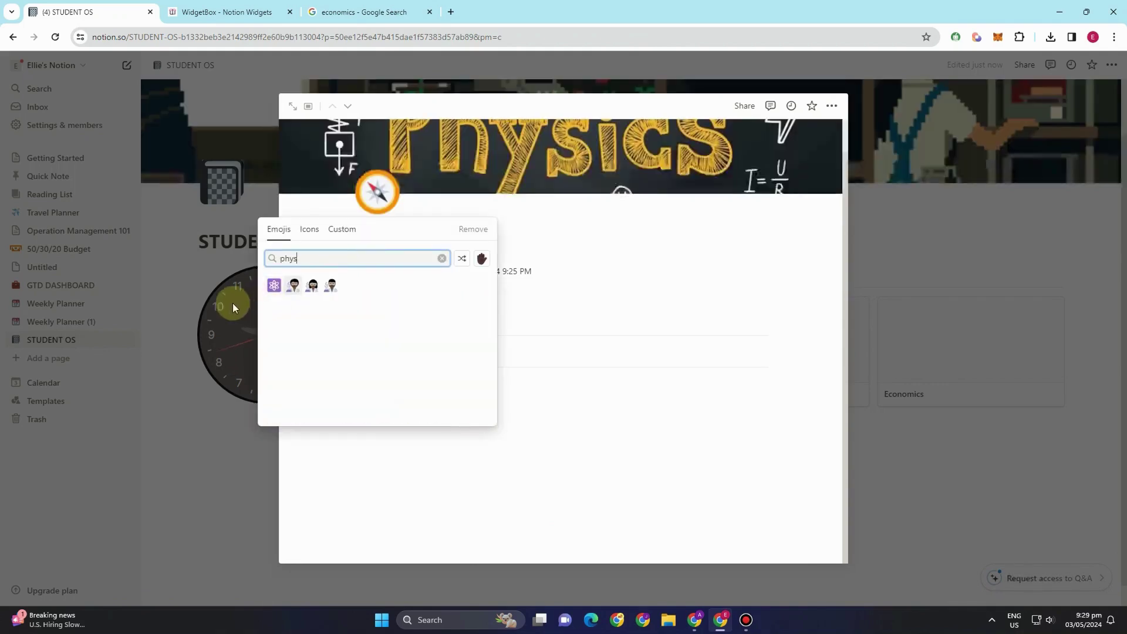
click(272, 284)
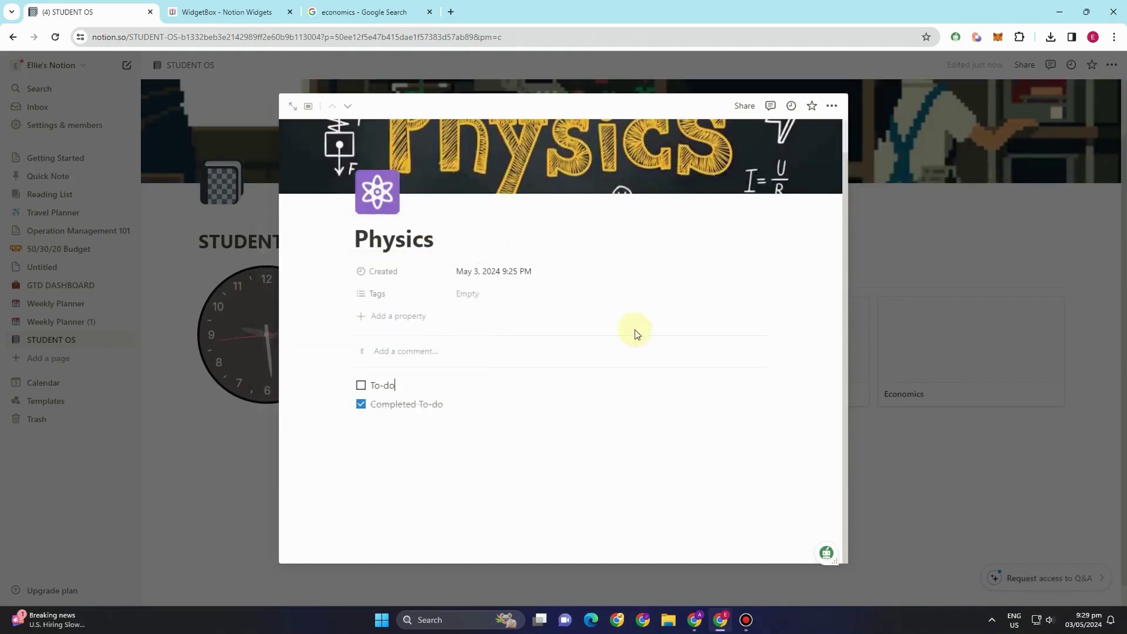
click(964, 230)
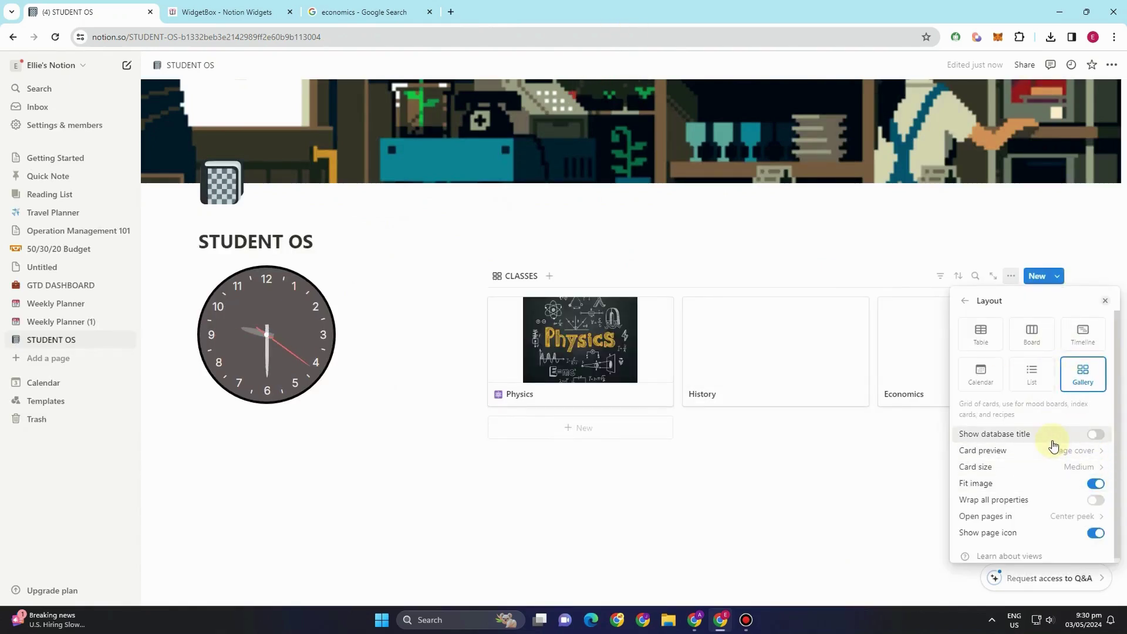
Check the card preview options of the CLASSES gallery and open the History class page
click(1060, 453)
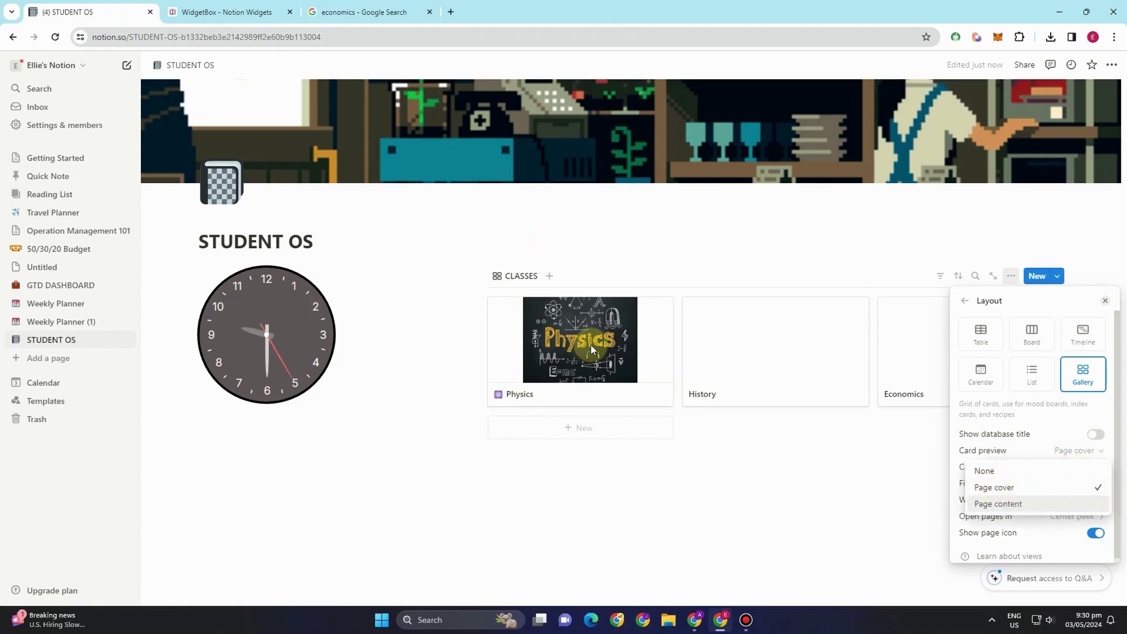
key(Escape)
key(Escape)
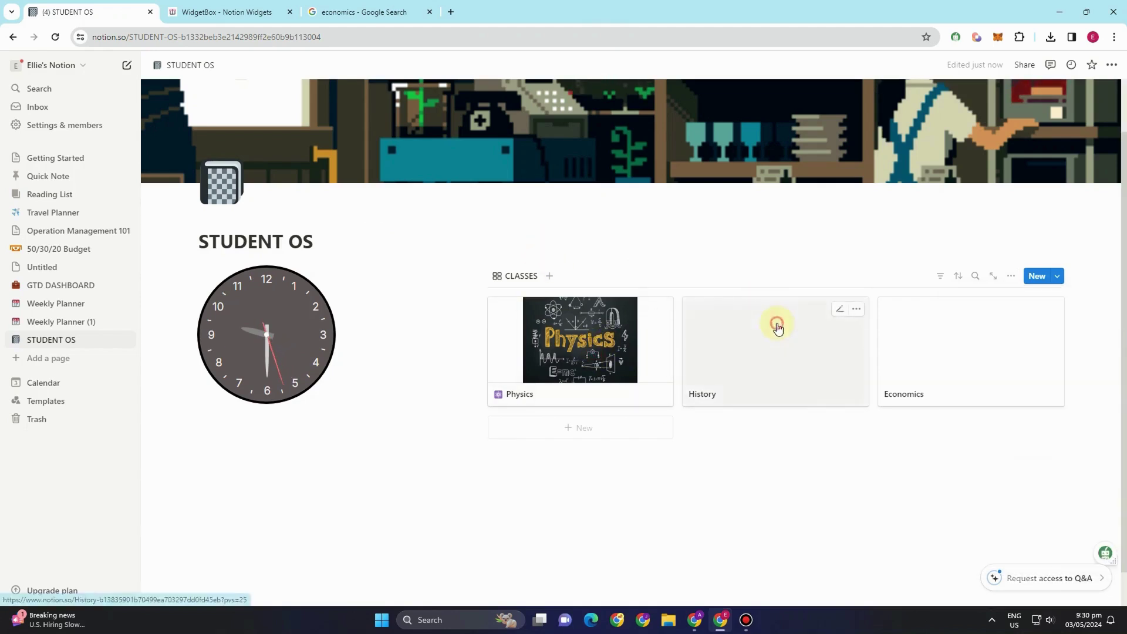
click(777, 324)
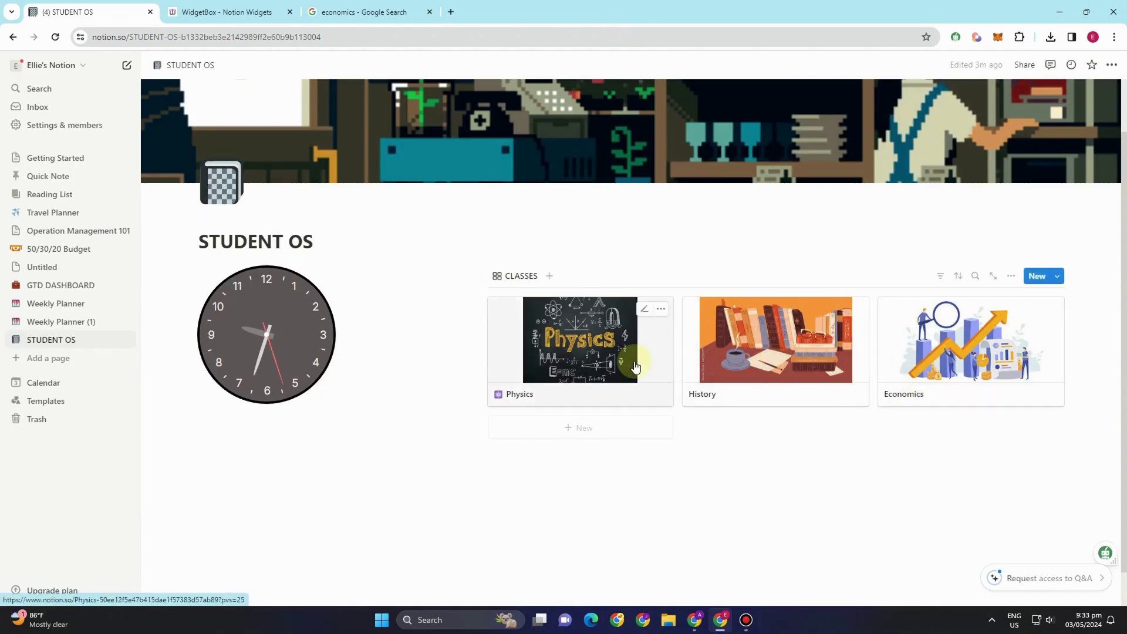
Open the Physics class page and set its Semester property to 1st
click(634, 352)
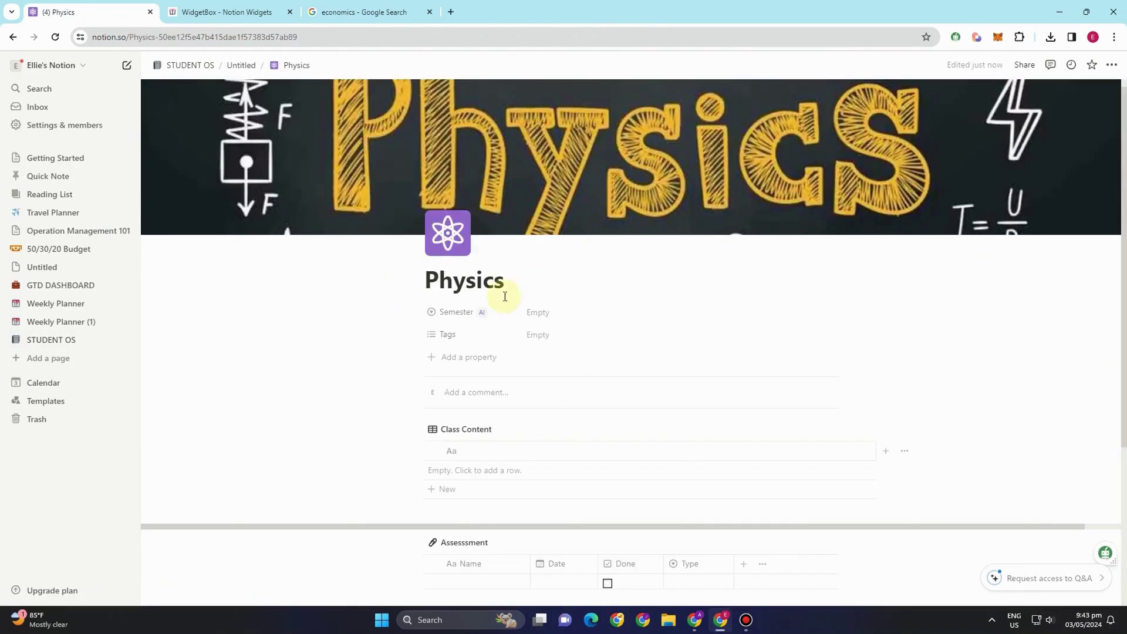
click(536, 317)
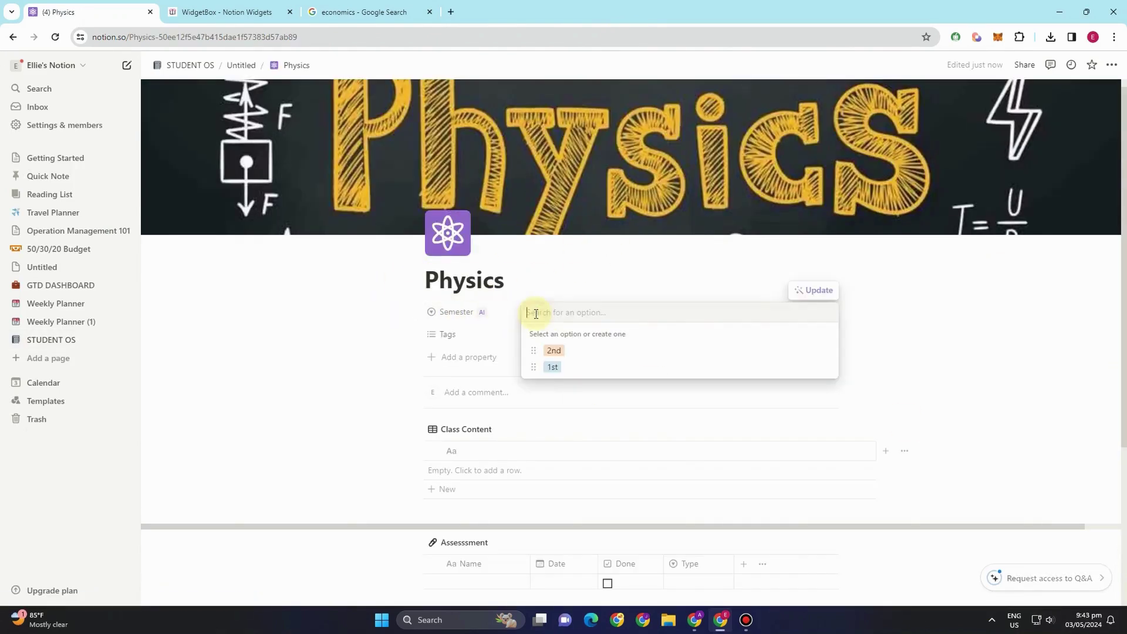
click(555, 355)
click(586, 316)
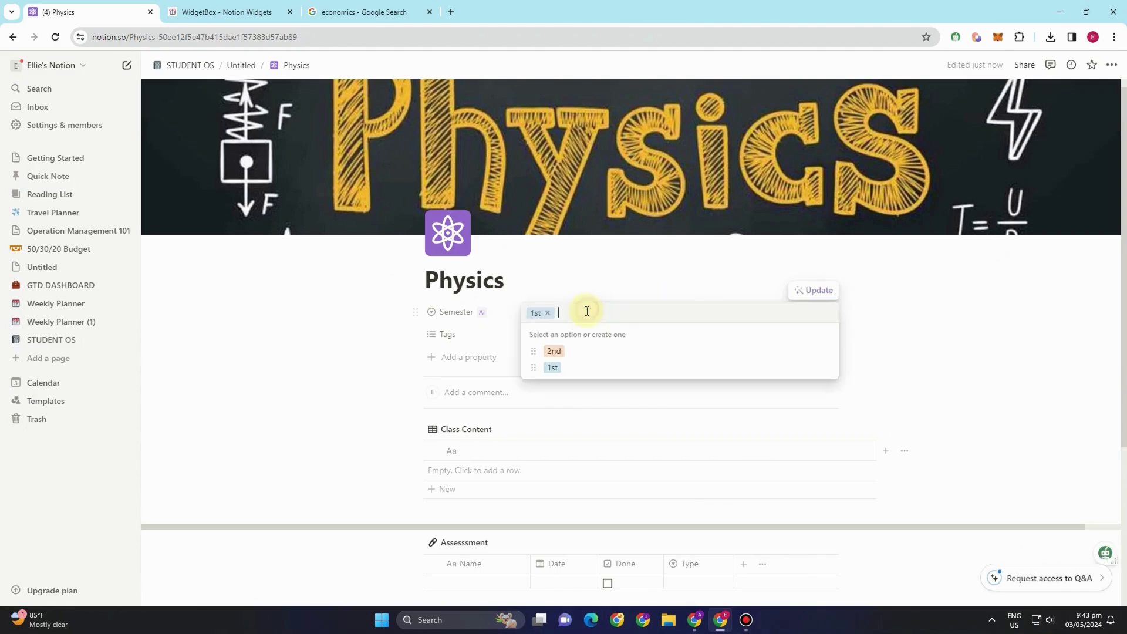
Set the Physics page's Semester to 2nd and add a Number property named Grade to its Assesssment table
click(557, 365)
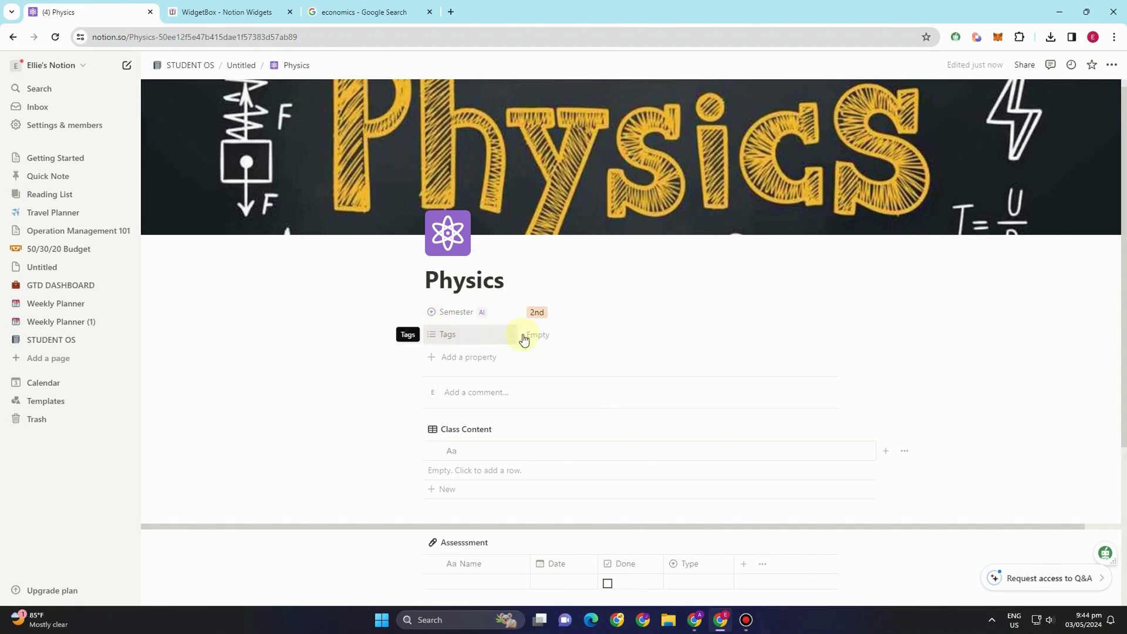
scroll(556, 395, down, 2)
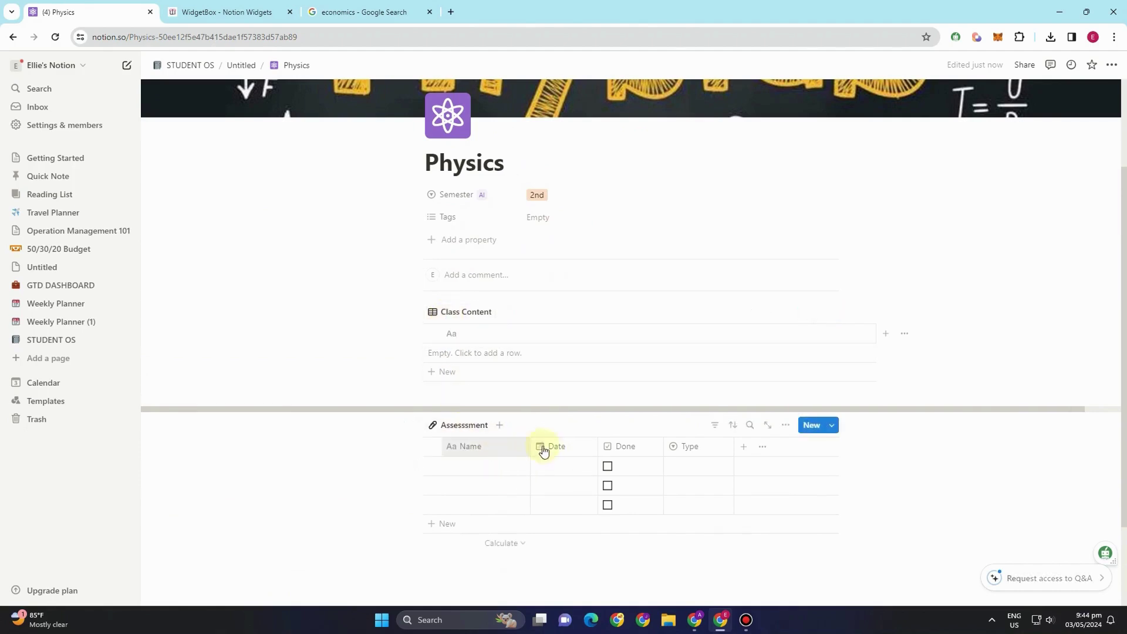
click(743, 450)
click(883, 320)
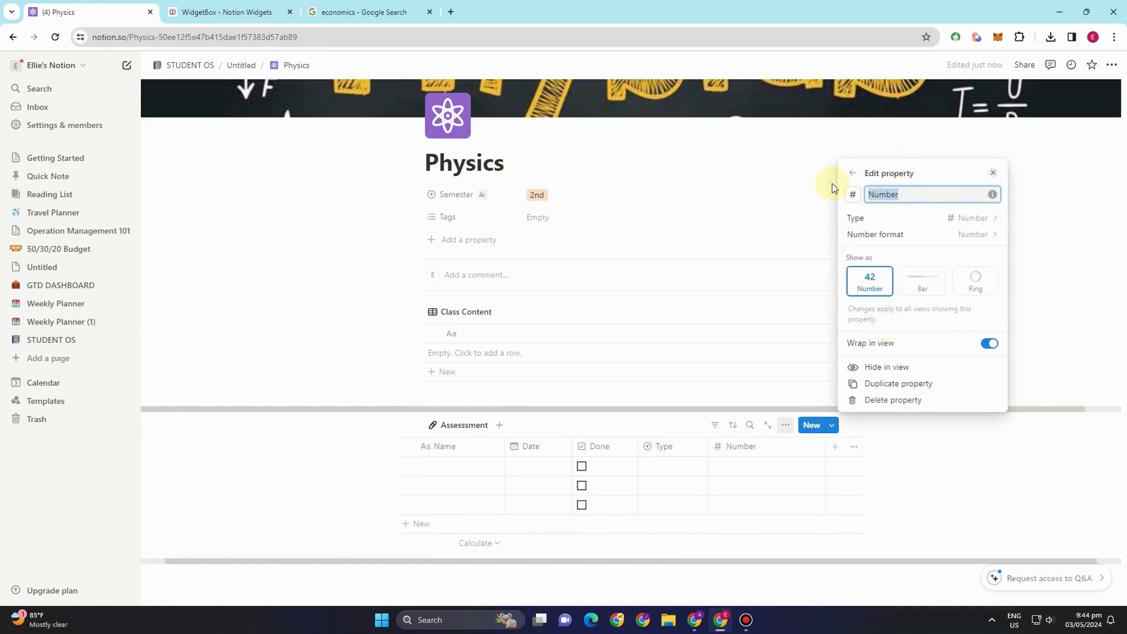
text(Grade)
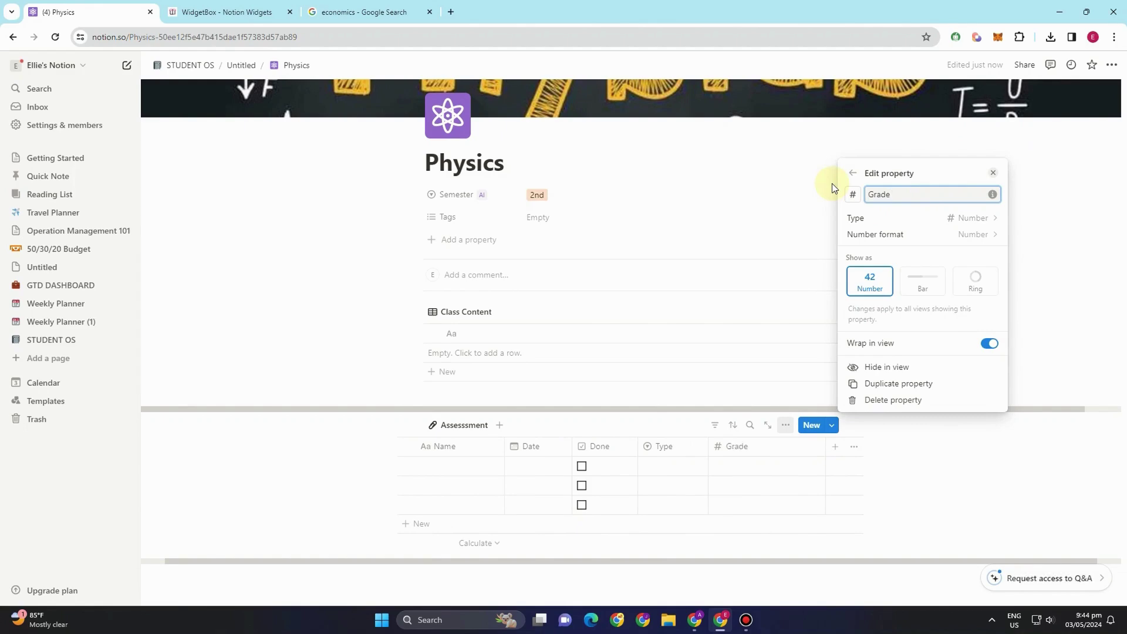
click(921, 501)
Insert a file upload block below the Assesssment table on the Physics page, leaving it without a file
scroll(503, 470, down, 2)
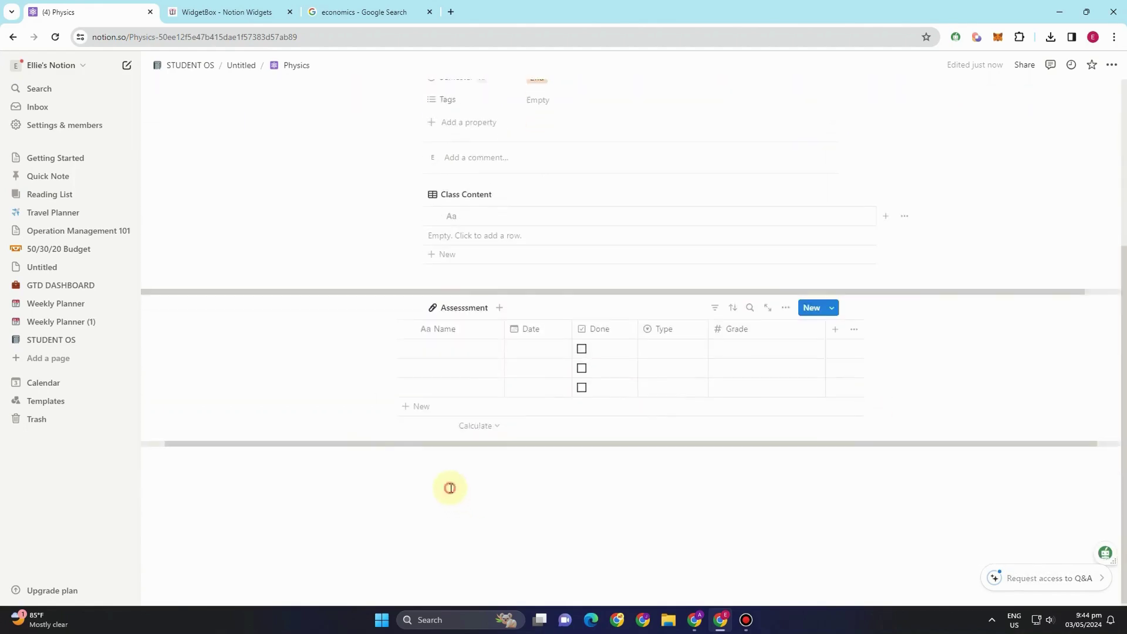
click(450, 488)
text(/)
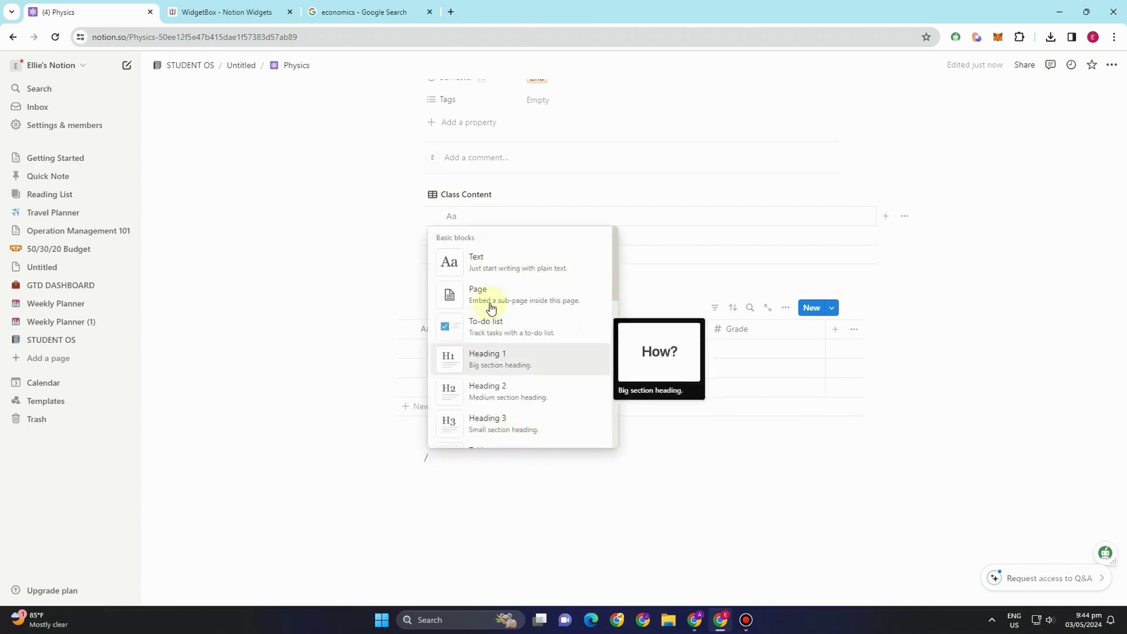
scroll(507, 381, down, 5)
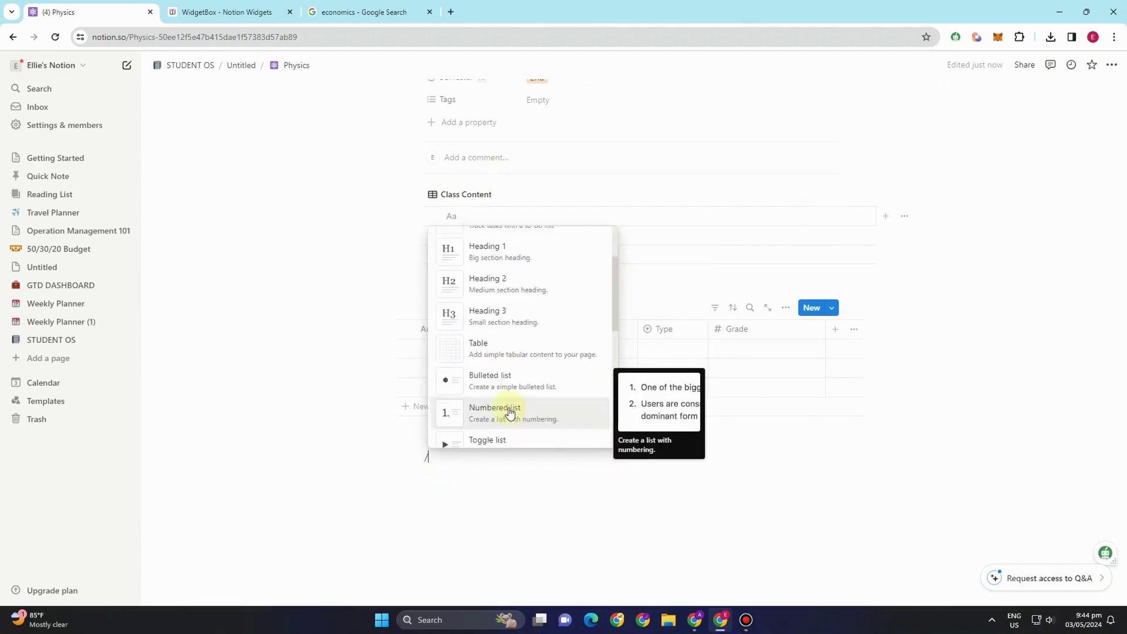
scroll(507, 372, down, 3)
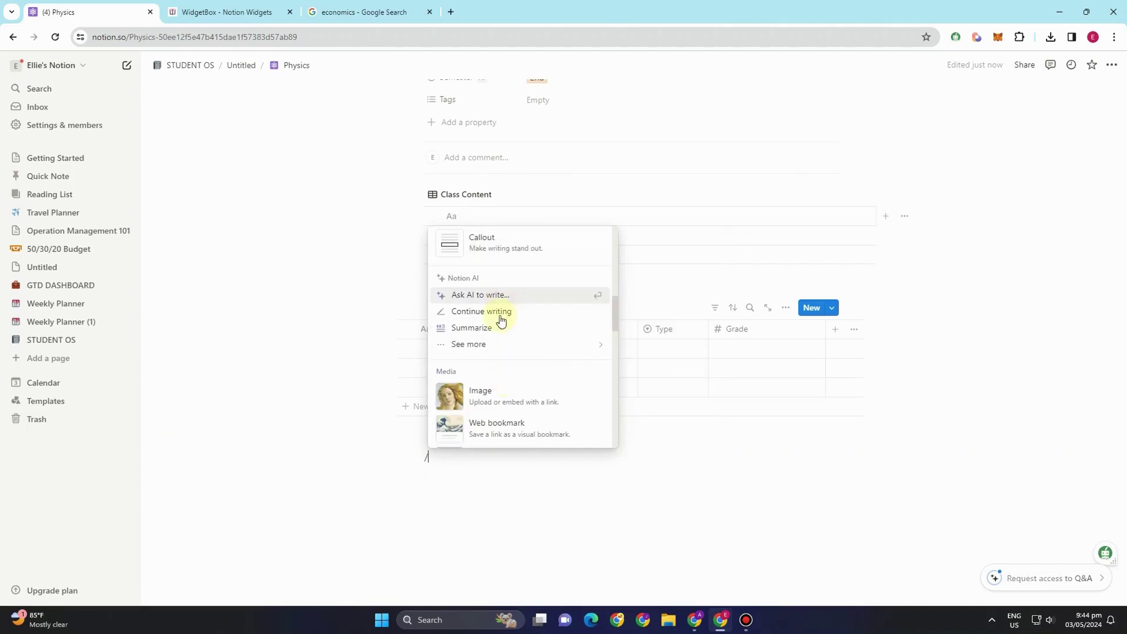
scroll(502, 364, down, 1)
scroll(504, 376, down, 3)
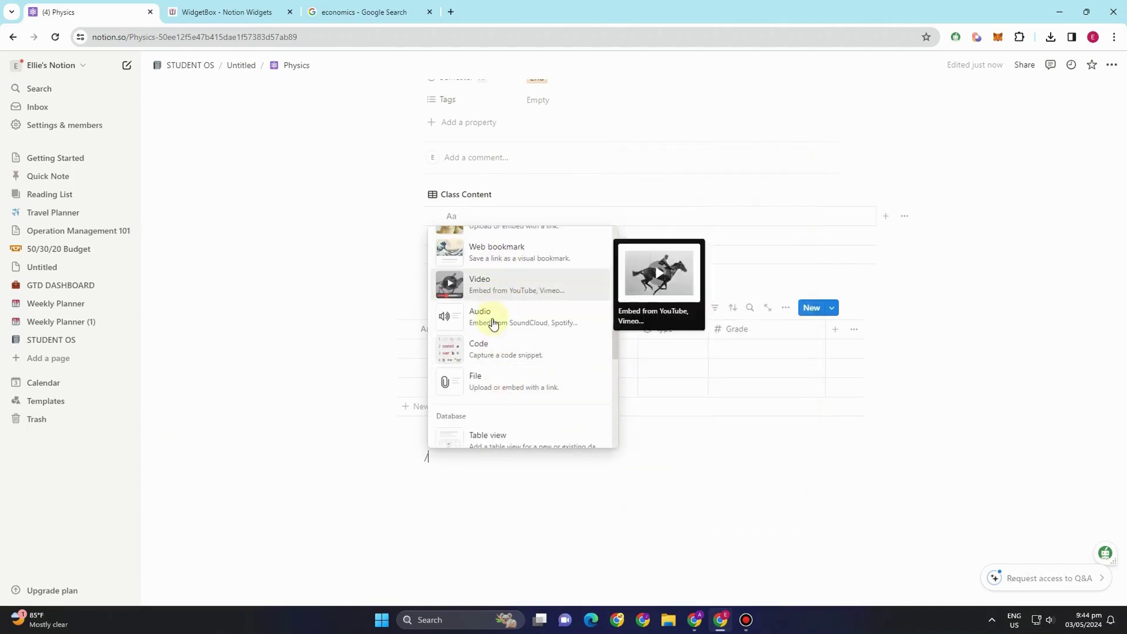
click(498, 387)
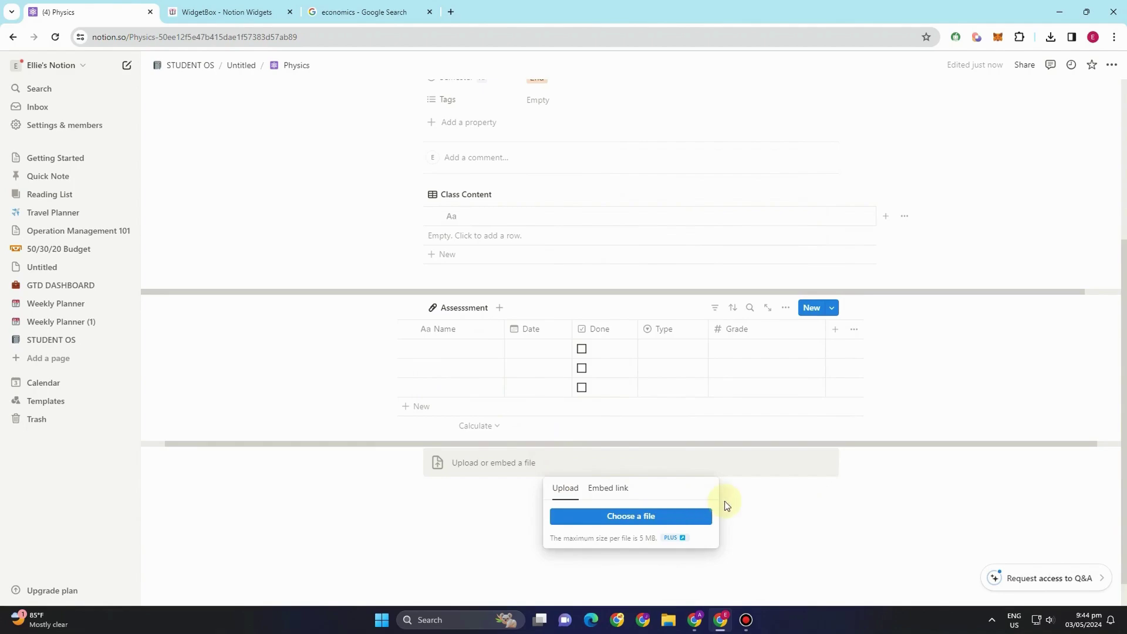
click(465, 446)
Return to the STUDENT OS page and insert a new table database directly below the CLASSES gallery
scroll(648, 391, up, 5)
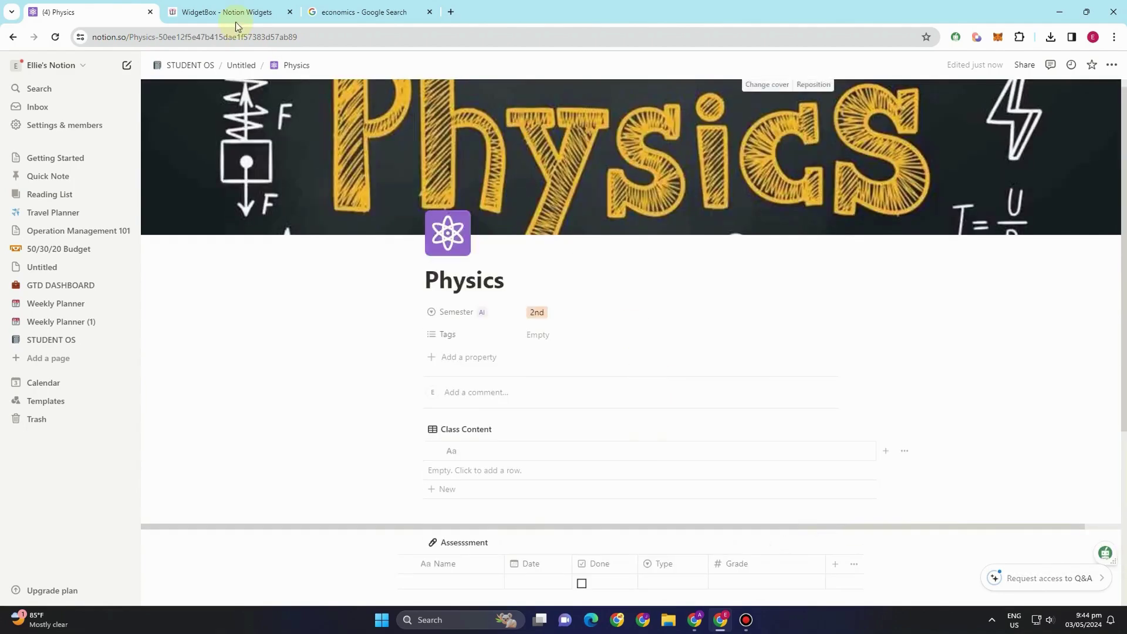
click(187, 65)
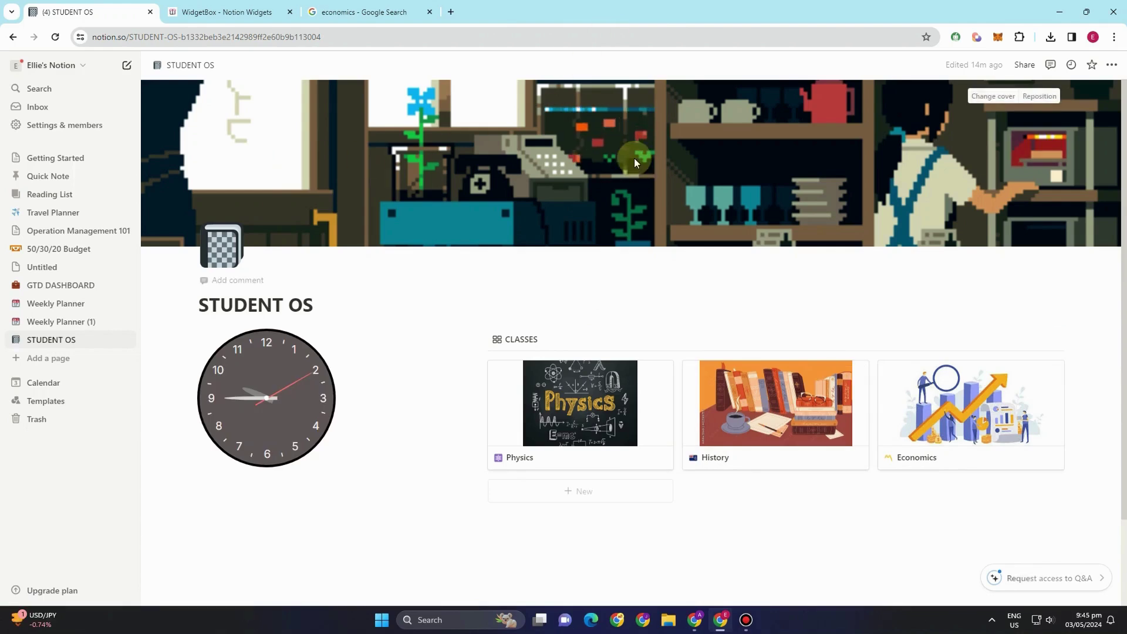
scroll(646, 341, down, 2)
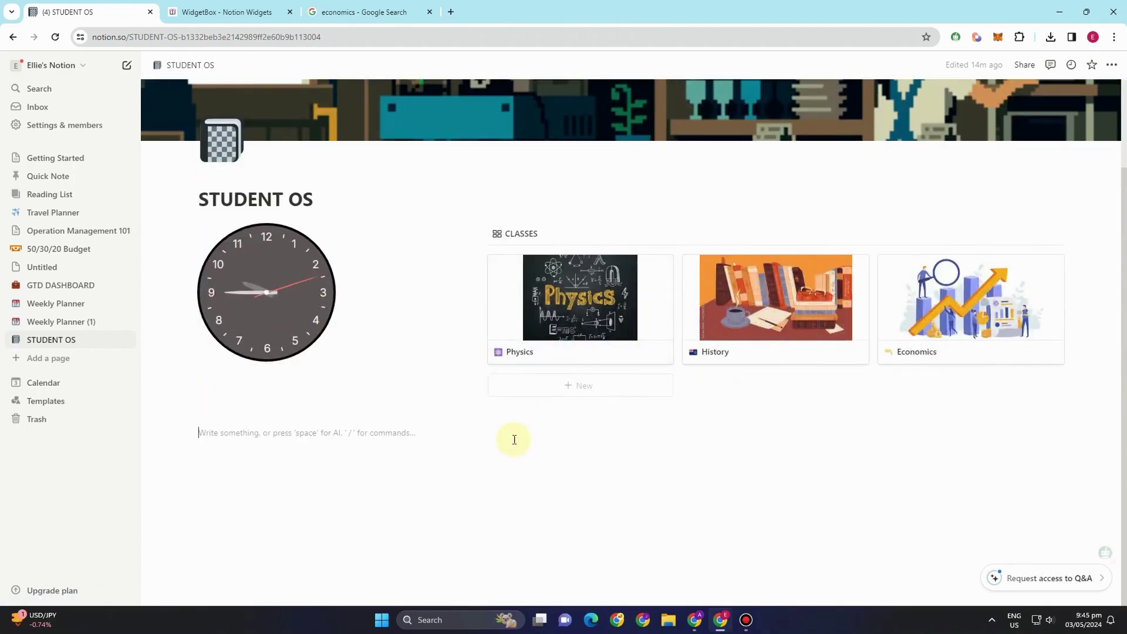
click(554, 416)
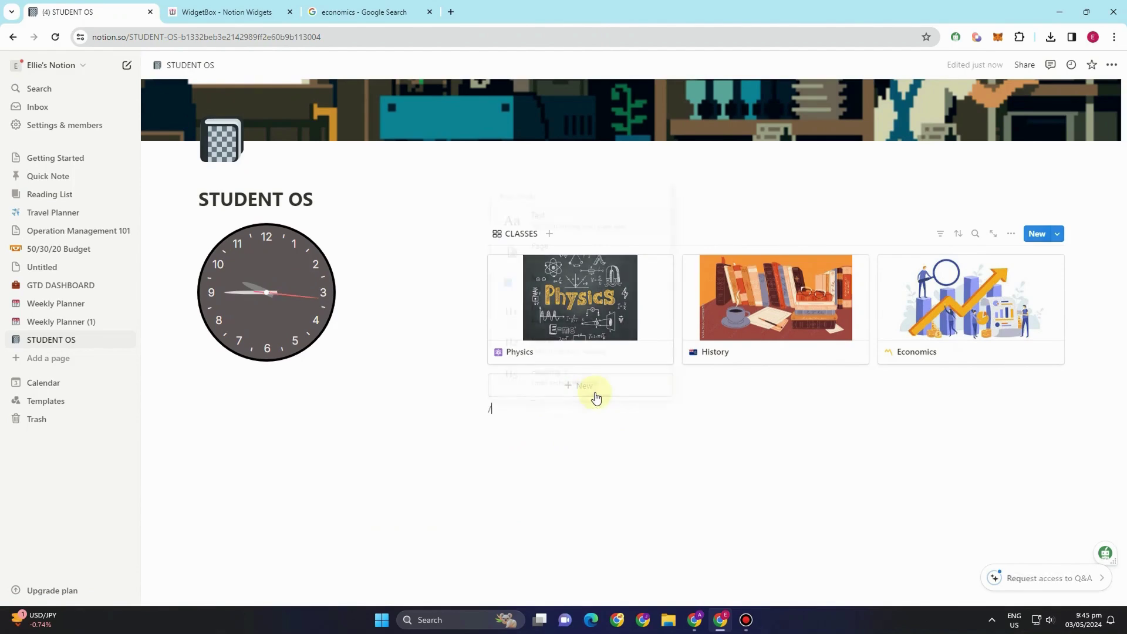
text(/)
scroll(561, 276, down, 3)
scroll(563, 294, down, 10)
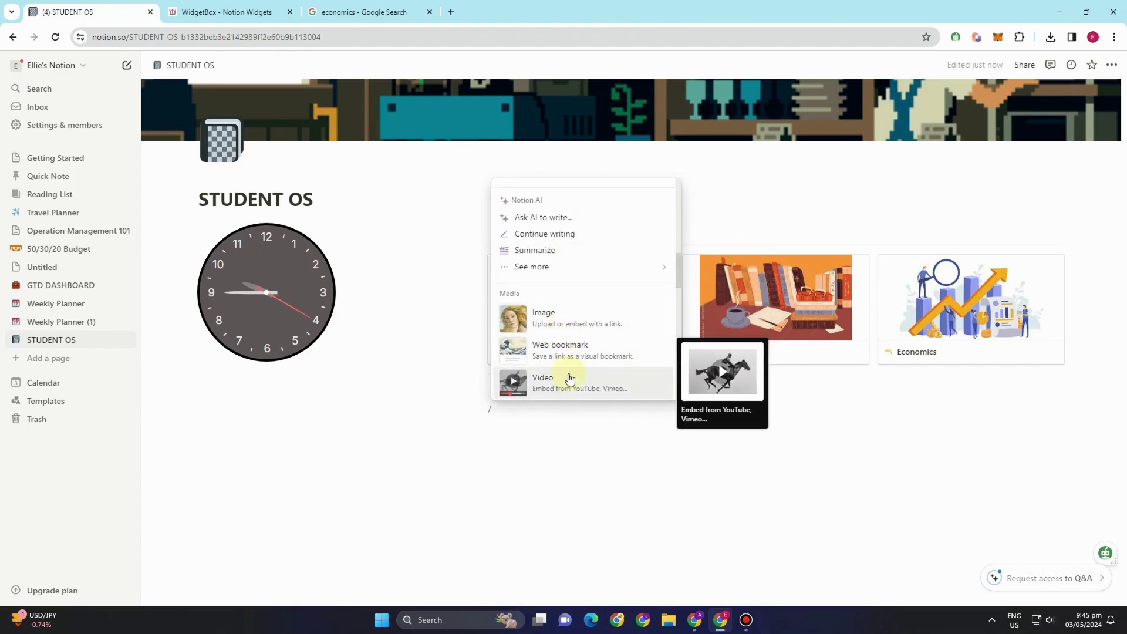
scroll(573, 375, down, 3)
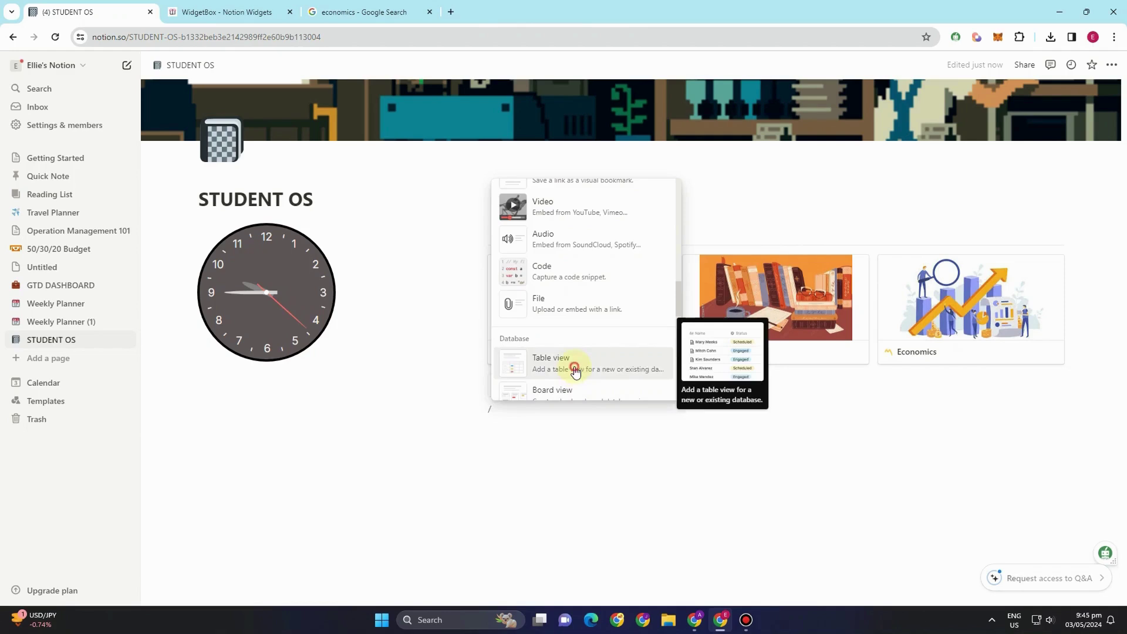
click(573, 367)
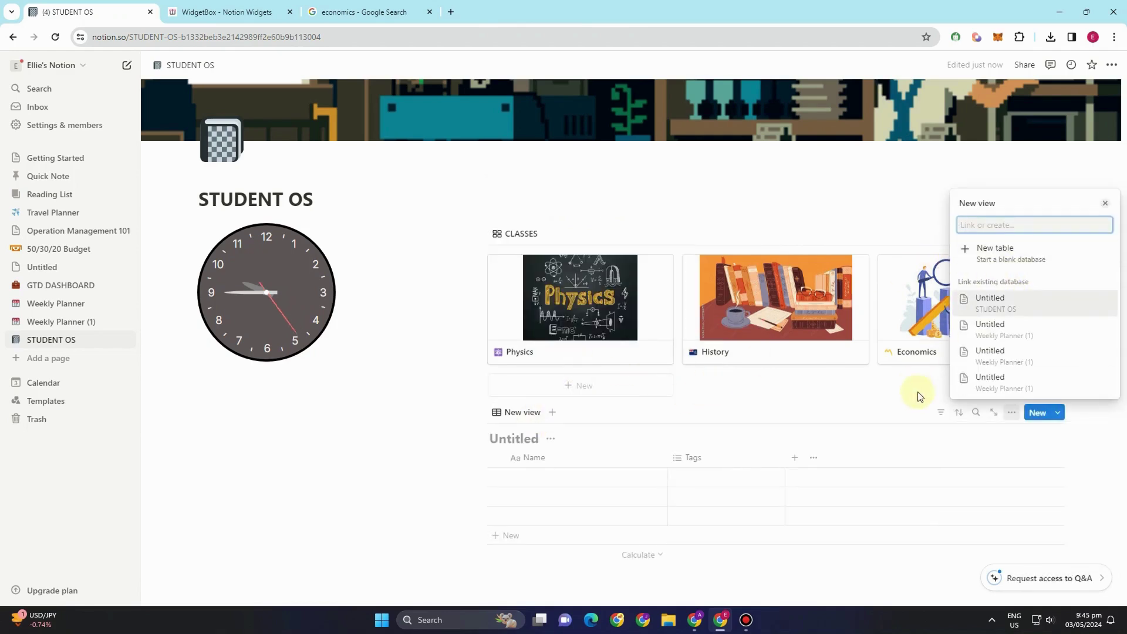
click(898, 416)
Hide the database title of the new table below the CLASSES gallery and open its view for editing
click(1010, 414)
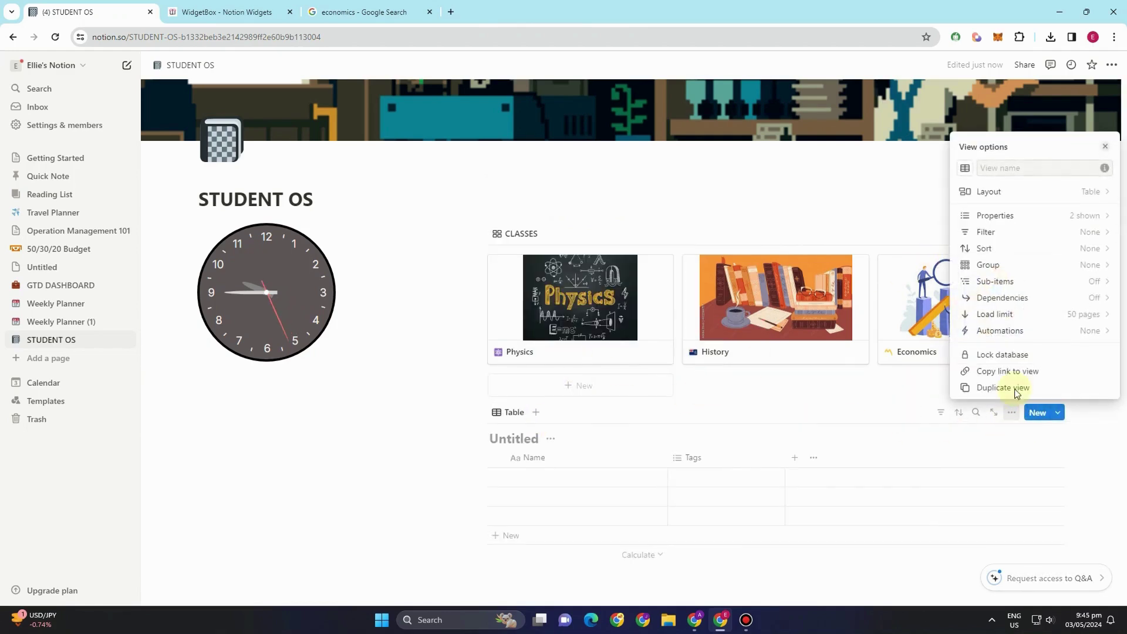
click(1011, 202)
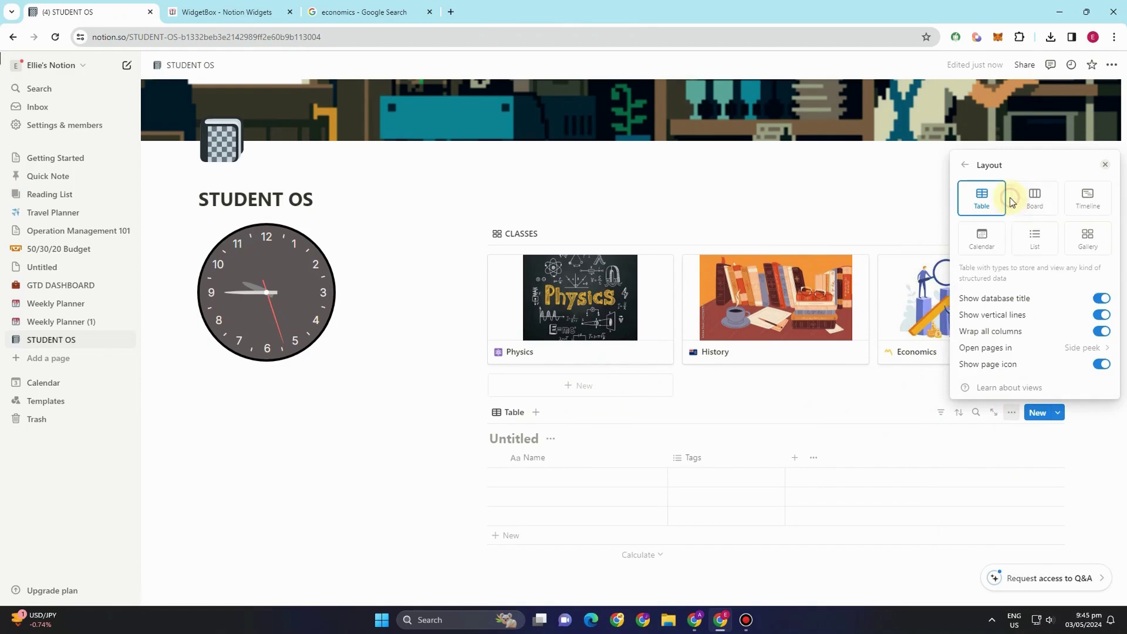
click(1102, 301)
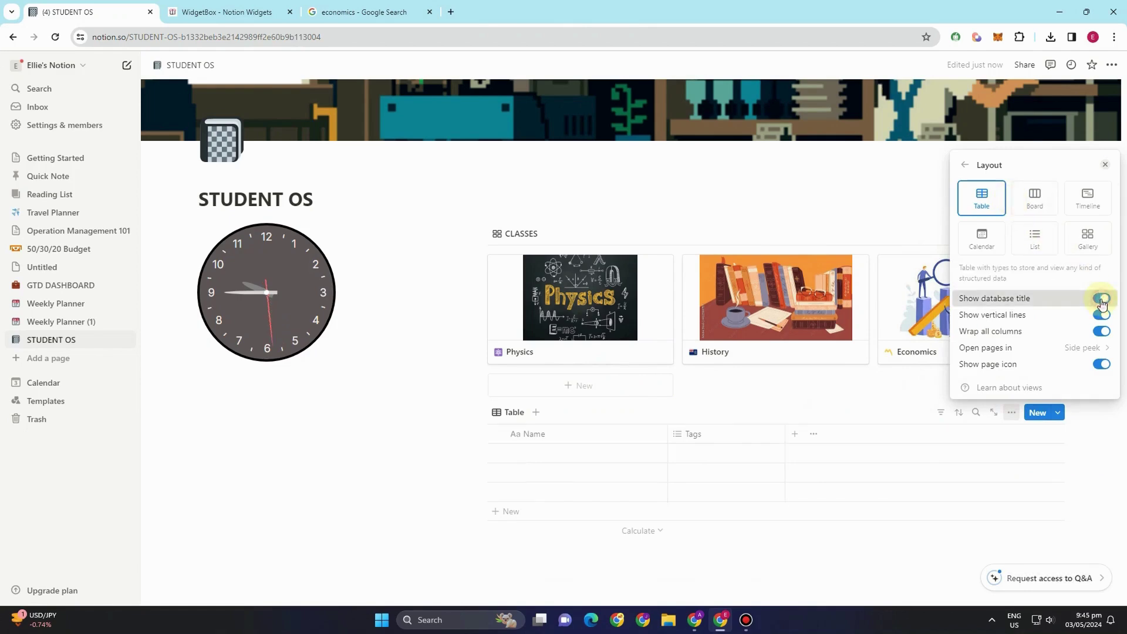
click(517, 419)
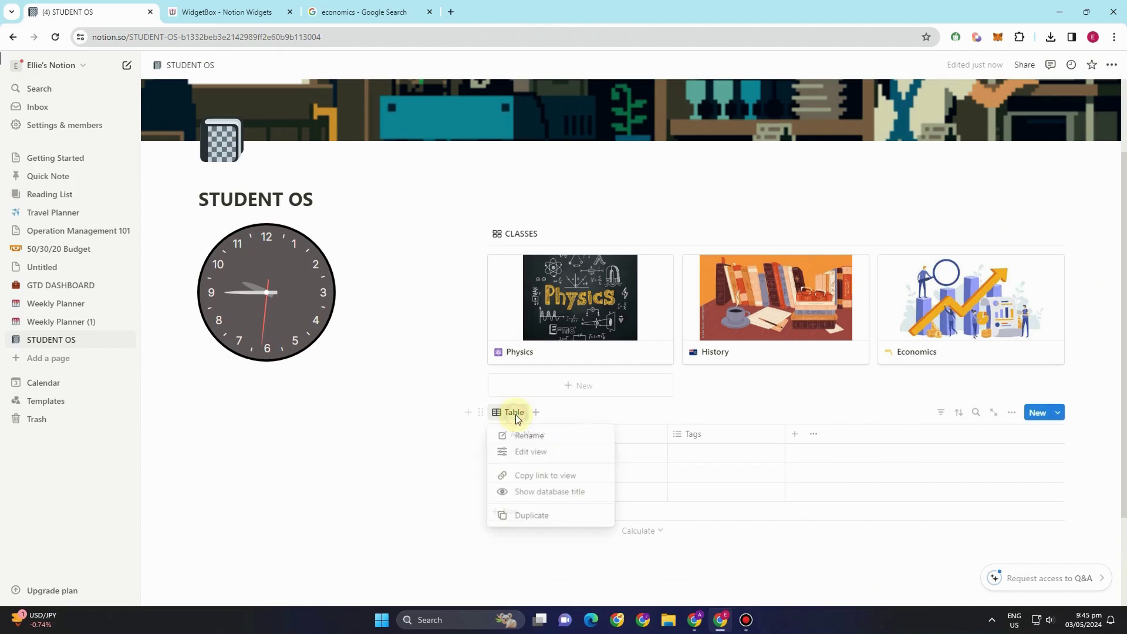
click(531, 451)
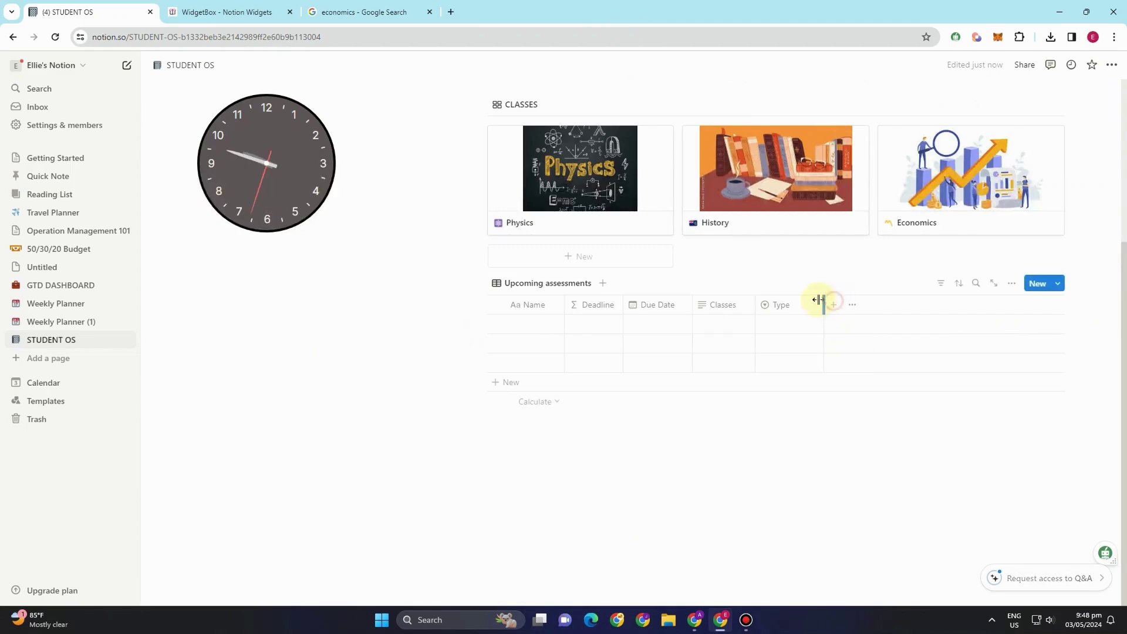
Add a Number property named Grade to the Upcoming assessments table
click(827, 308)
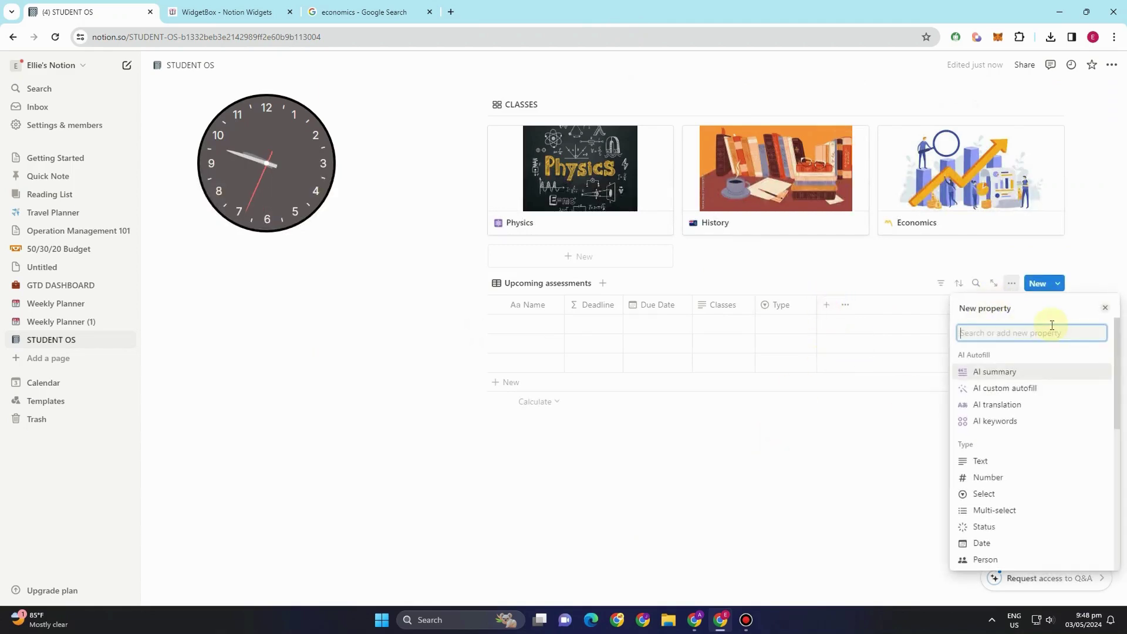
text(nu)
click(986, 376)
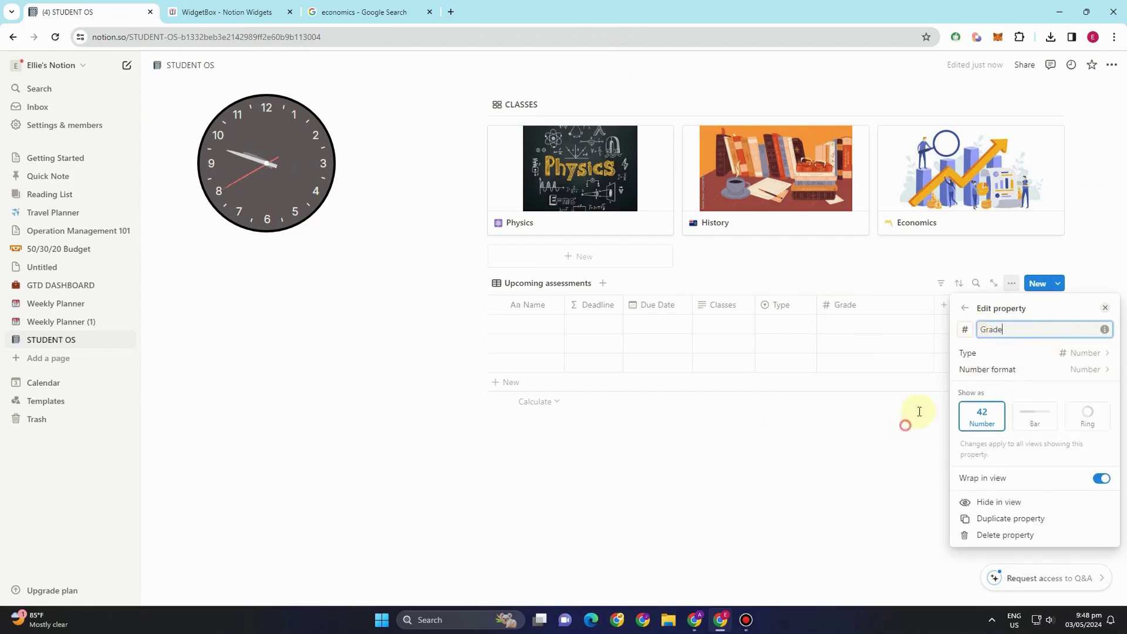
click(905, 425)
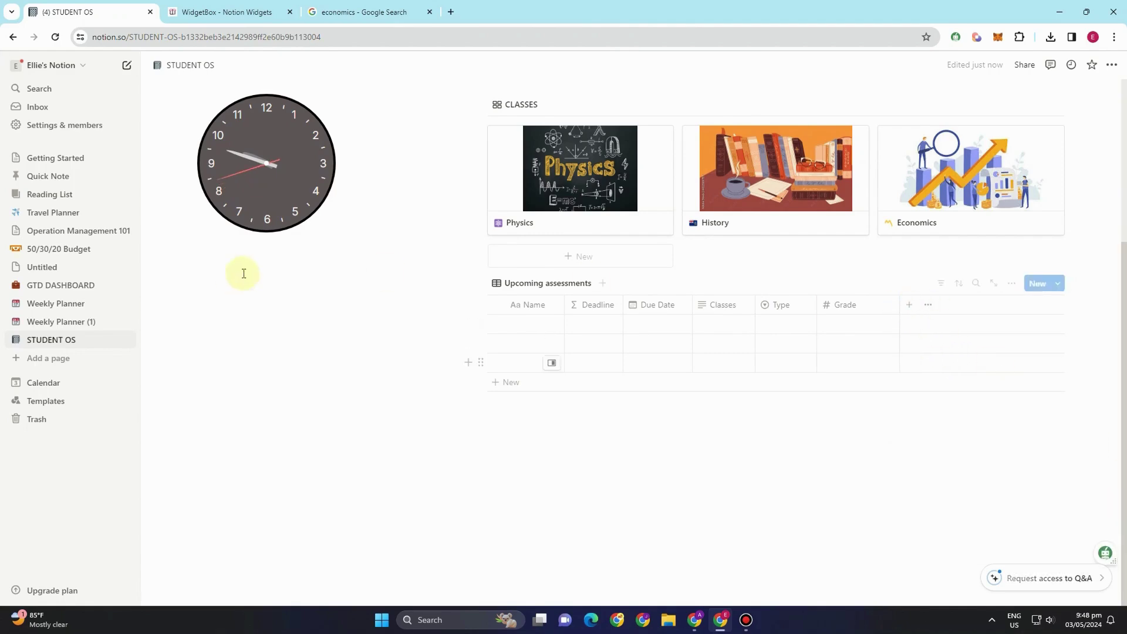
Name the first entry of the Upcoming assessments table Coding
scroll(763, 340, up, 3)
scroll(667, 466, down, 3)
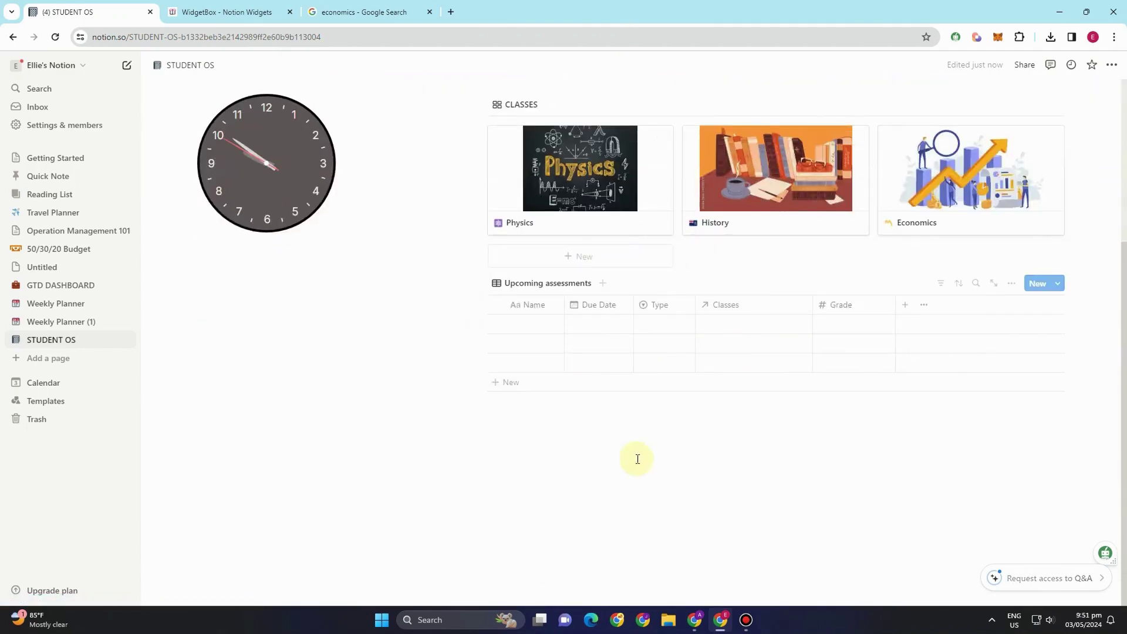
scroll(587, 457, up, 3)
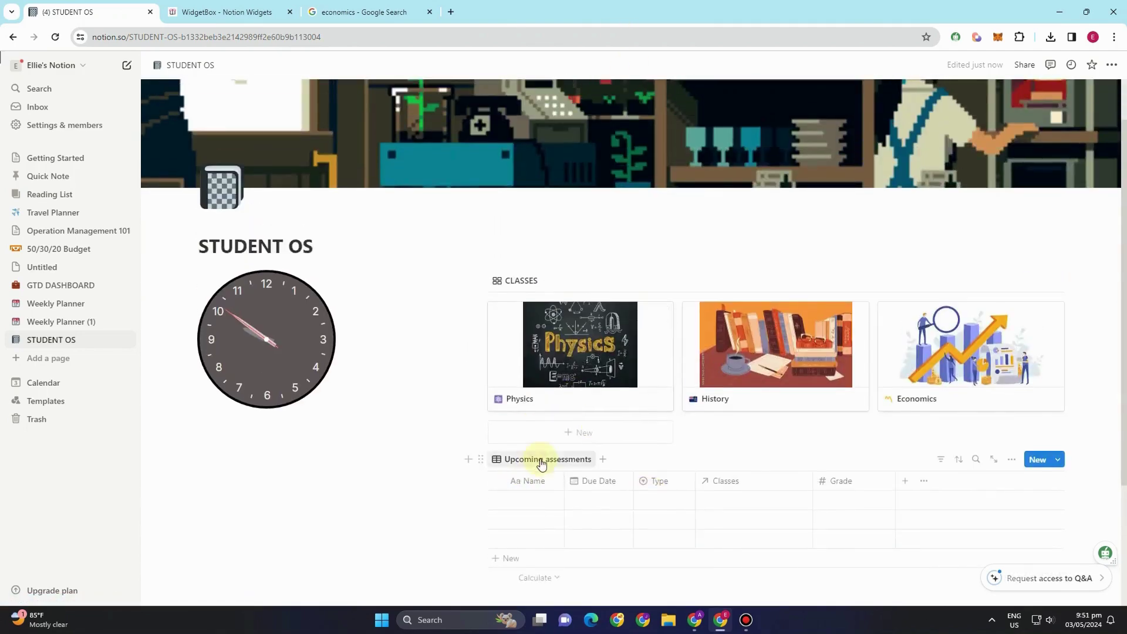
scroll(542, 464, down, 2)
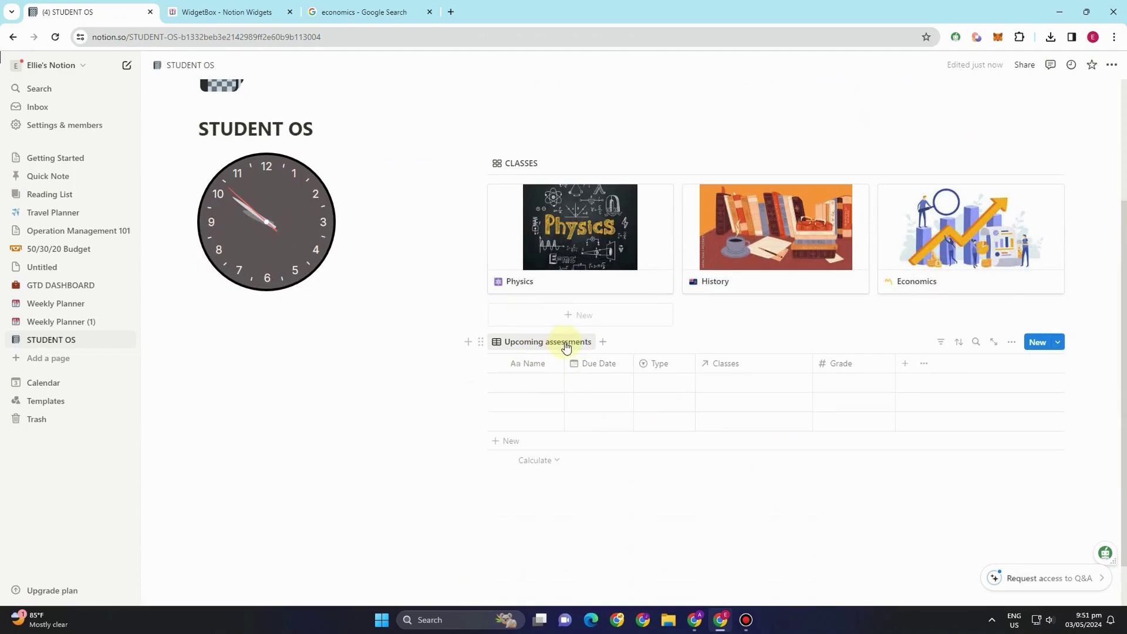
click(522, 383)
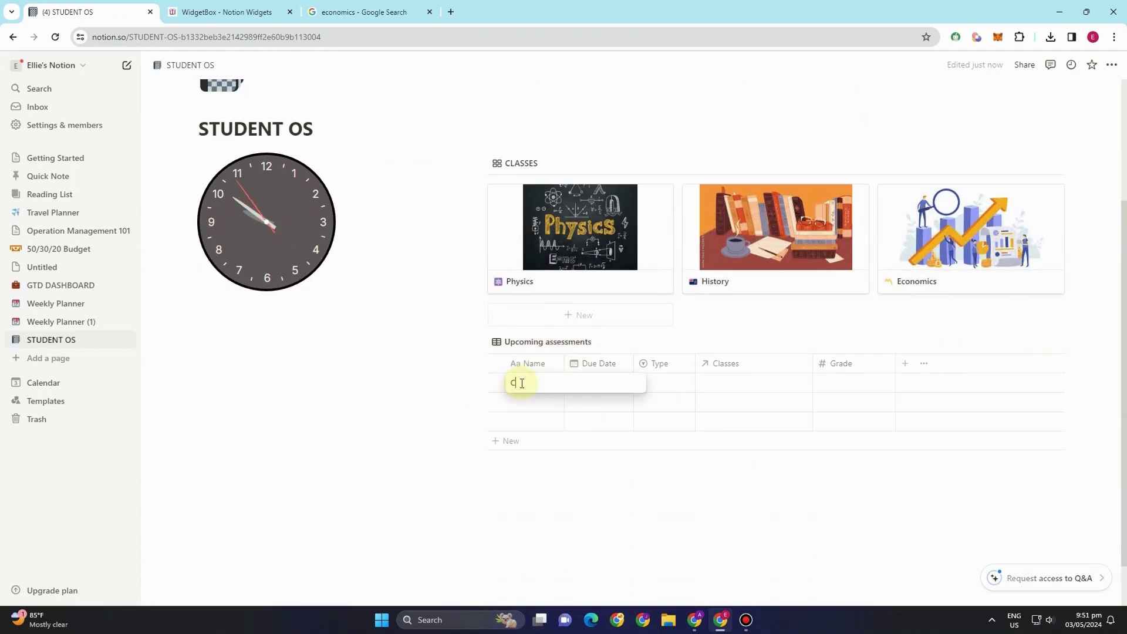
key(Return)
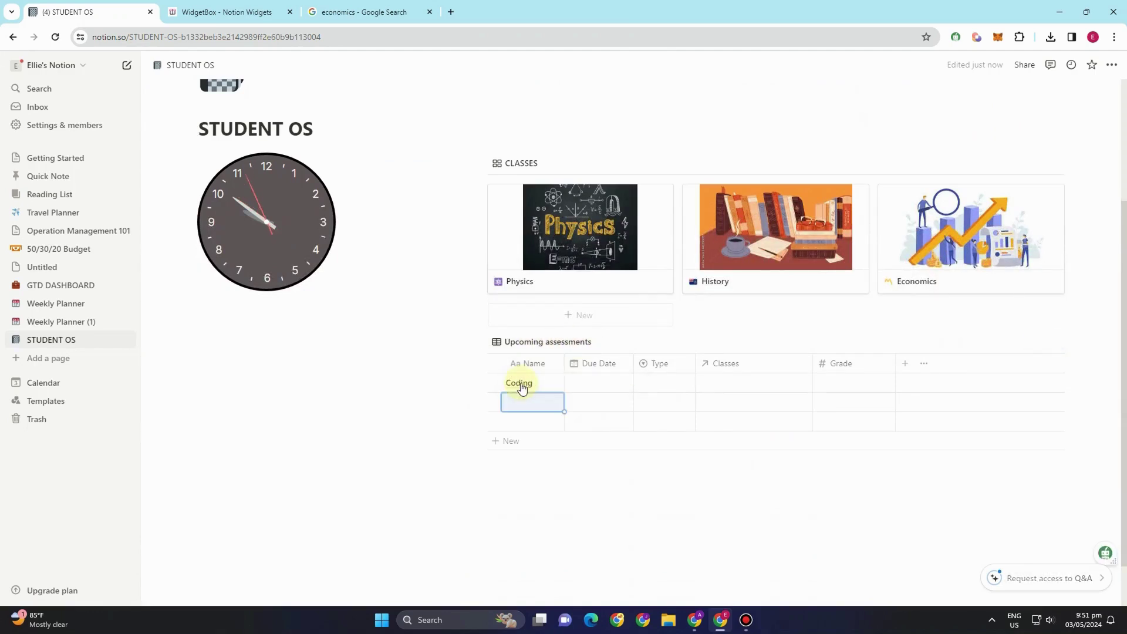
Open the Coding entry in side peek to view its properties, and close it again
click(551, 384)
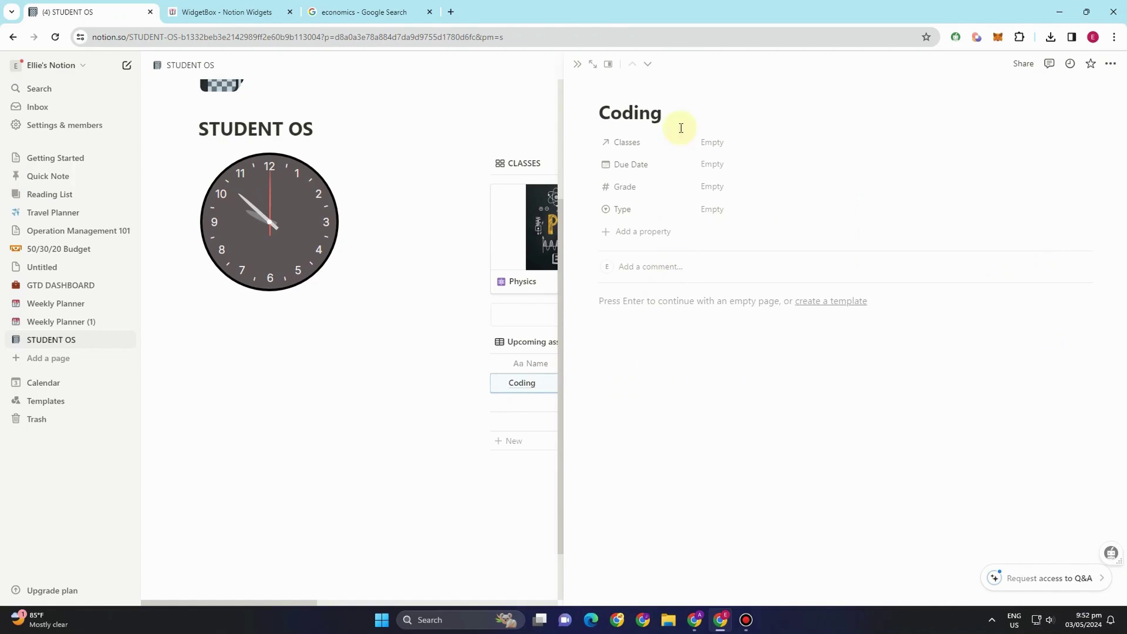
click(681, 128)
click(521, 498)
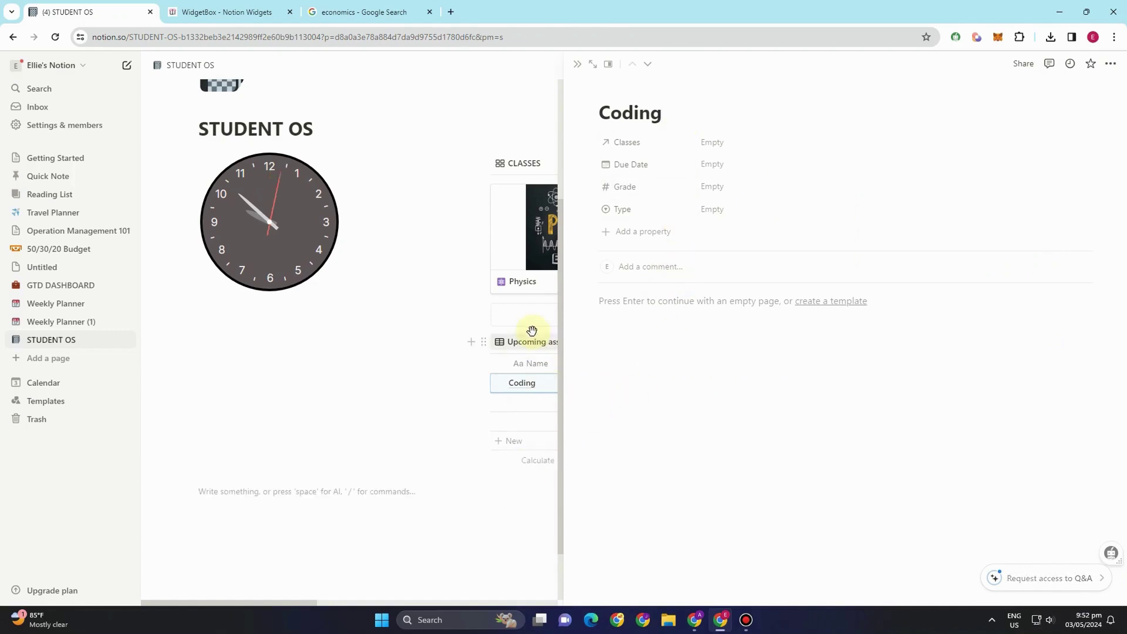
click(483, 329)
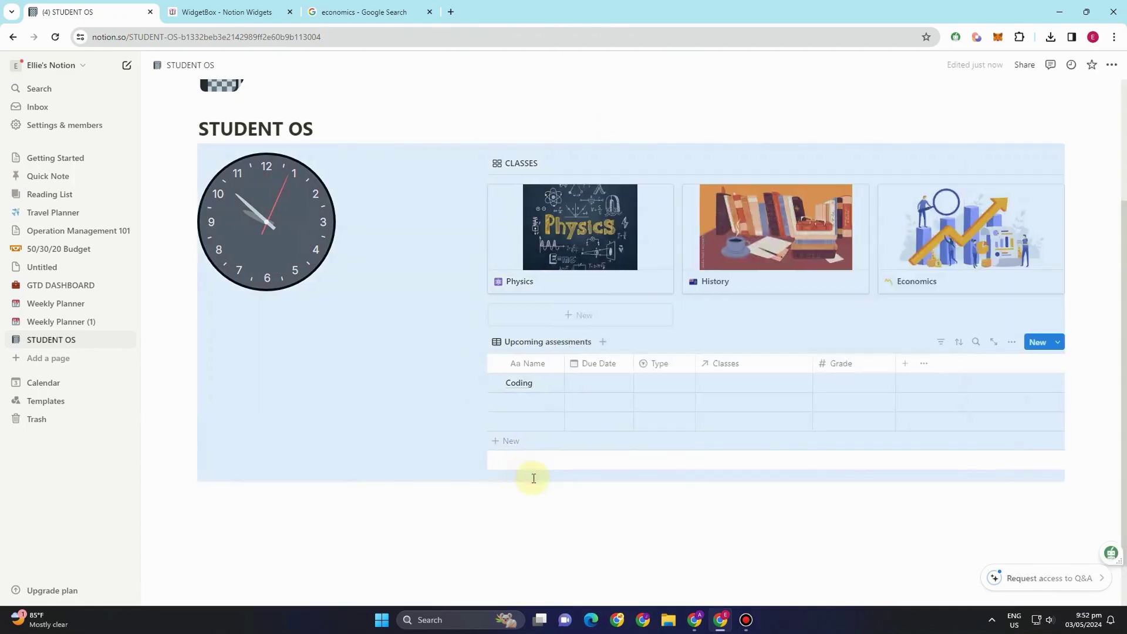
Set the Coding entry's due date to May 6, 2024 and its type to Exam
click(588, 383)
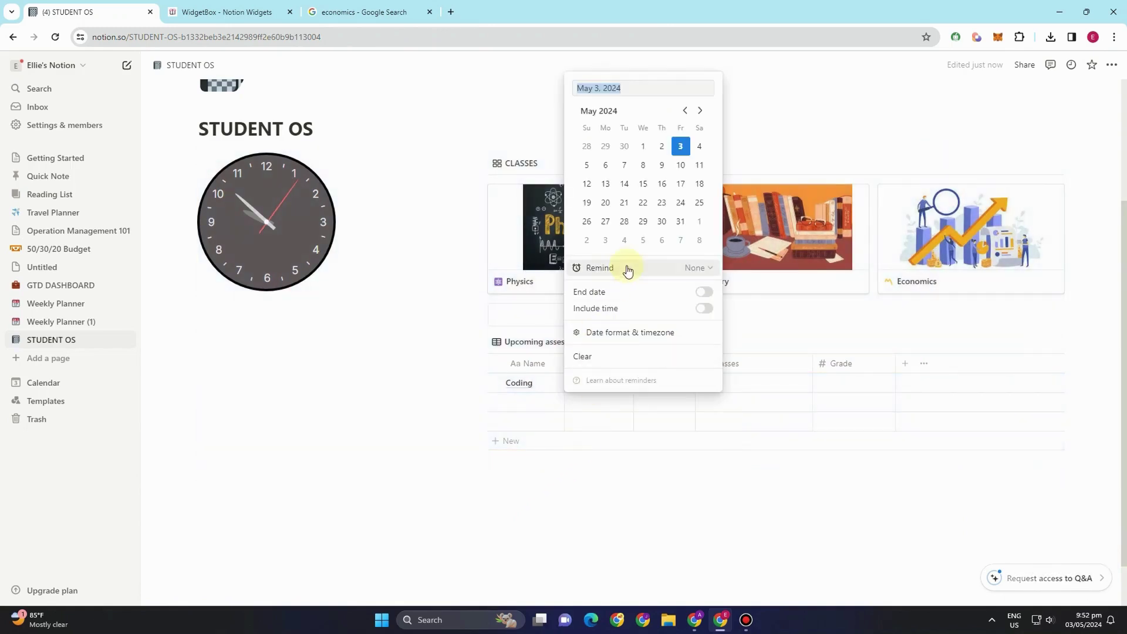
click(606, 165)
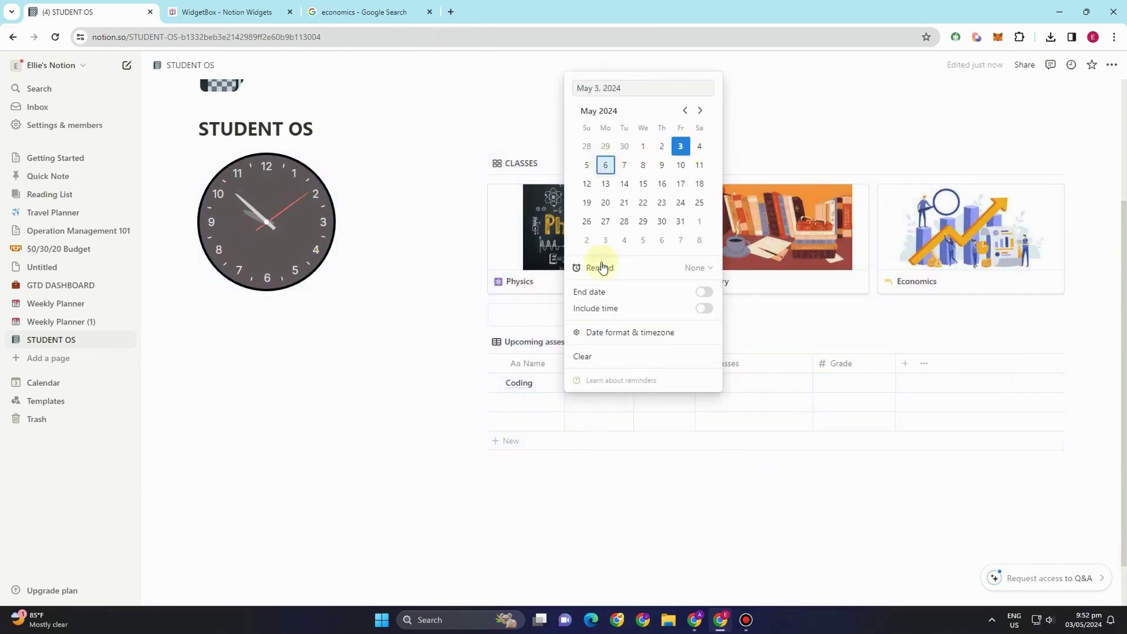
click(617, 489)
click(670, 385)
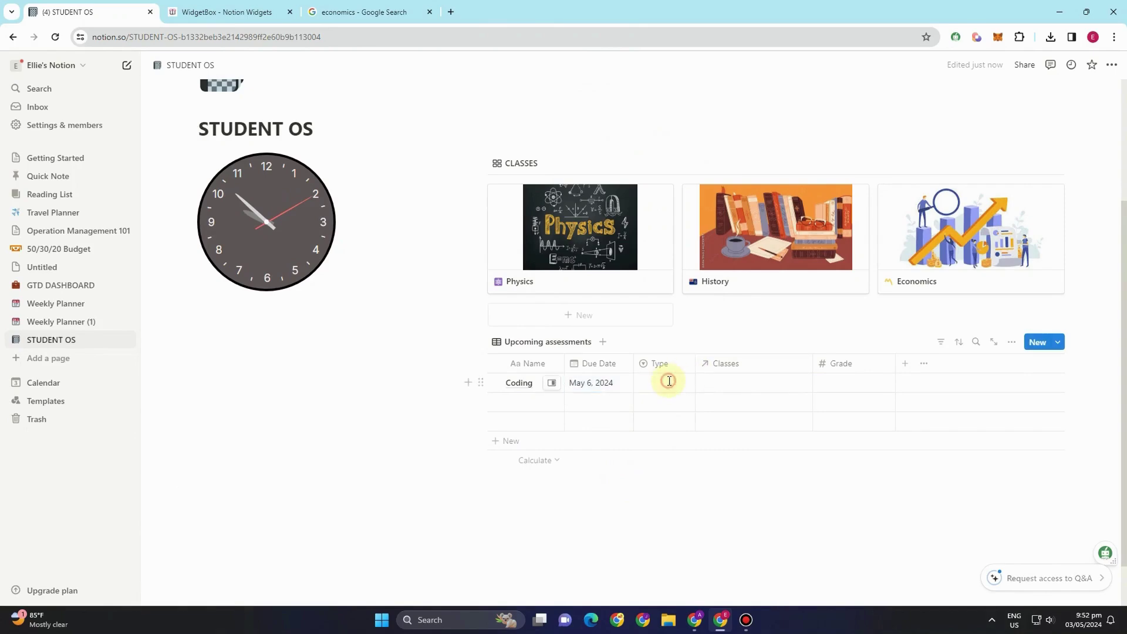
click(671, 442)
Link the Coding entry to the Physics class page
click(758, 382)
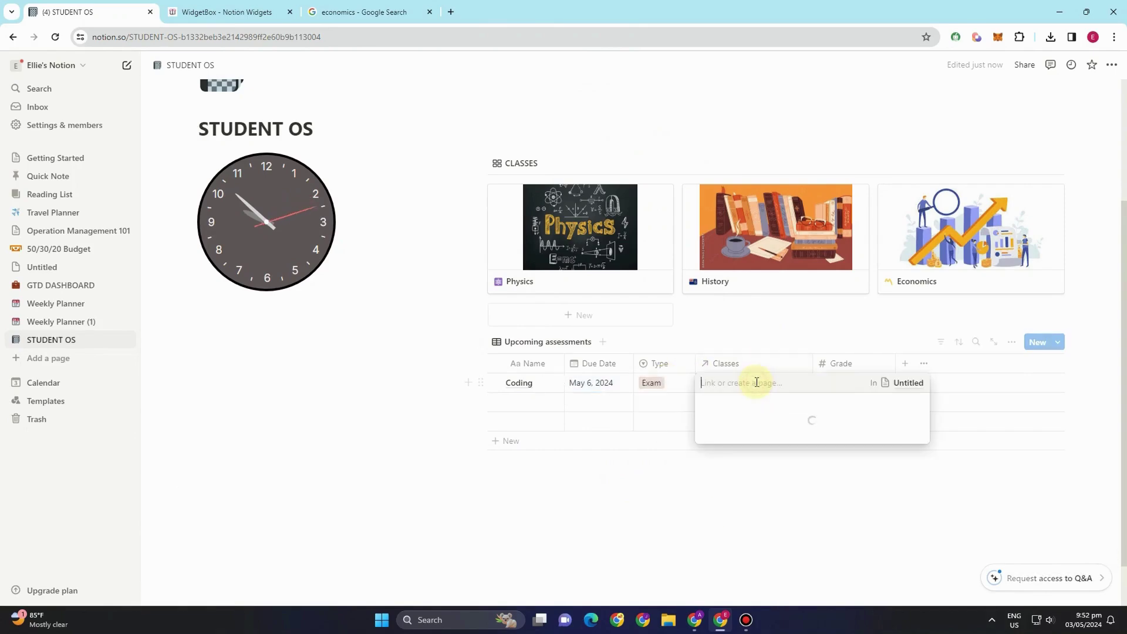
click(730, 422)
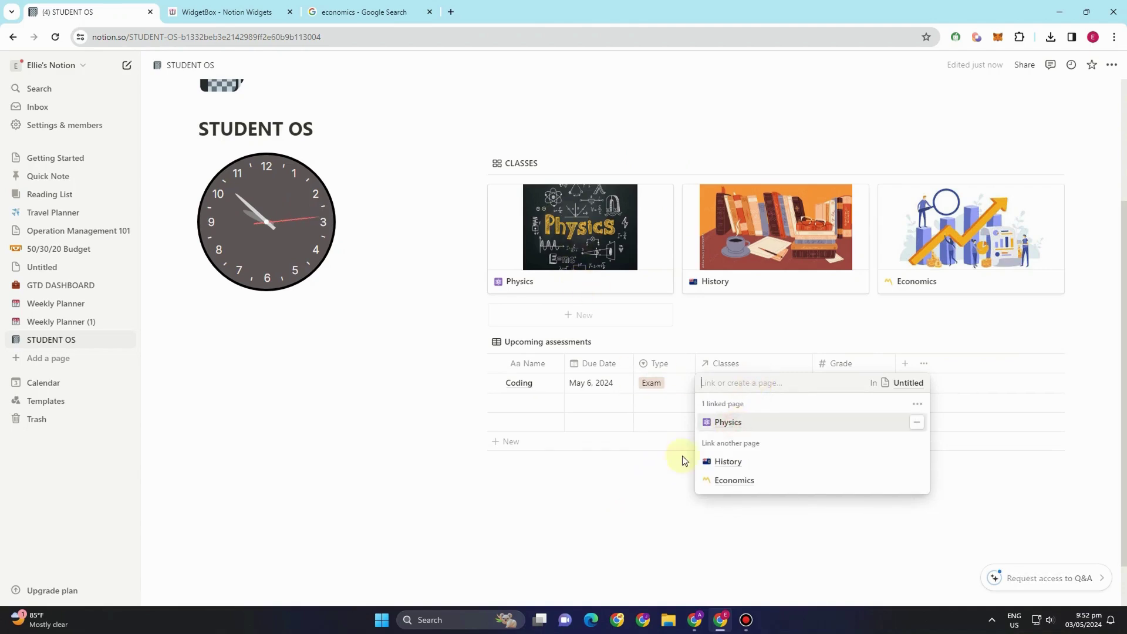
key(Escape)
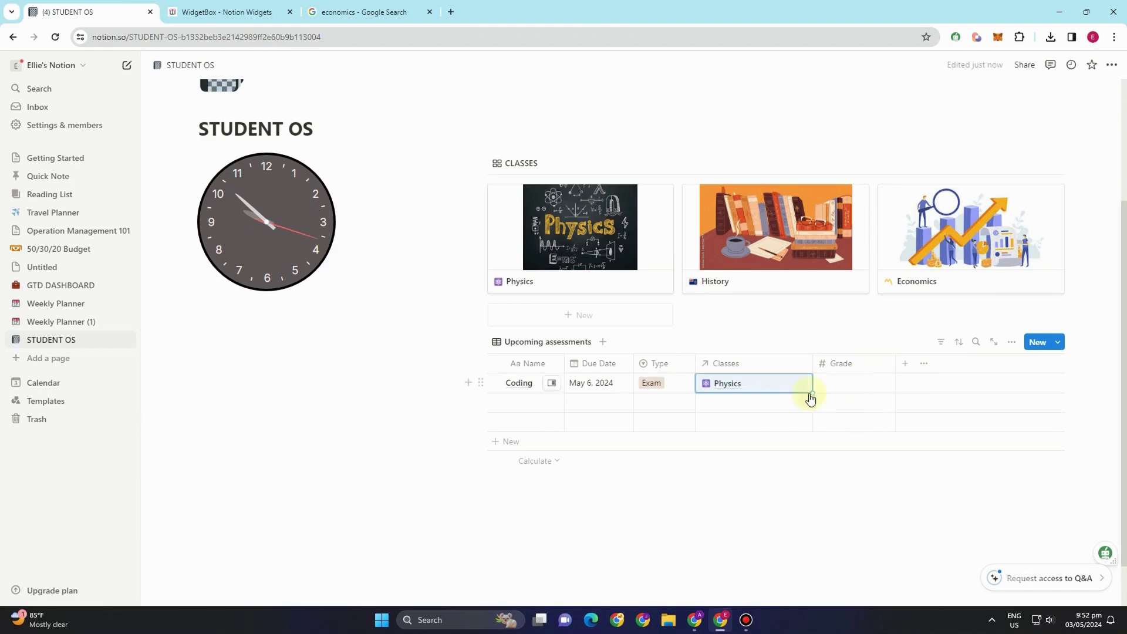
Name the second entry of the Upcoming assessments table Law and set its due date to April 30, 2024
click(511, 402)
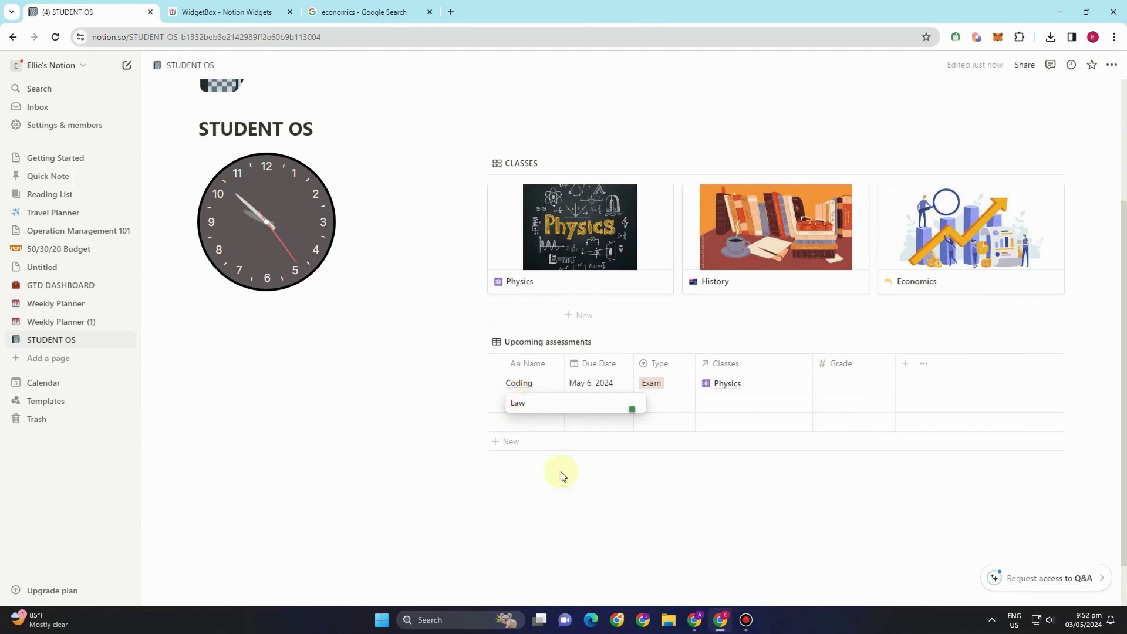
key(Return)
click(596, 402)
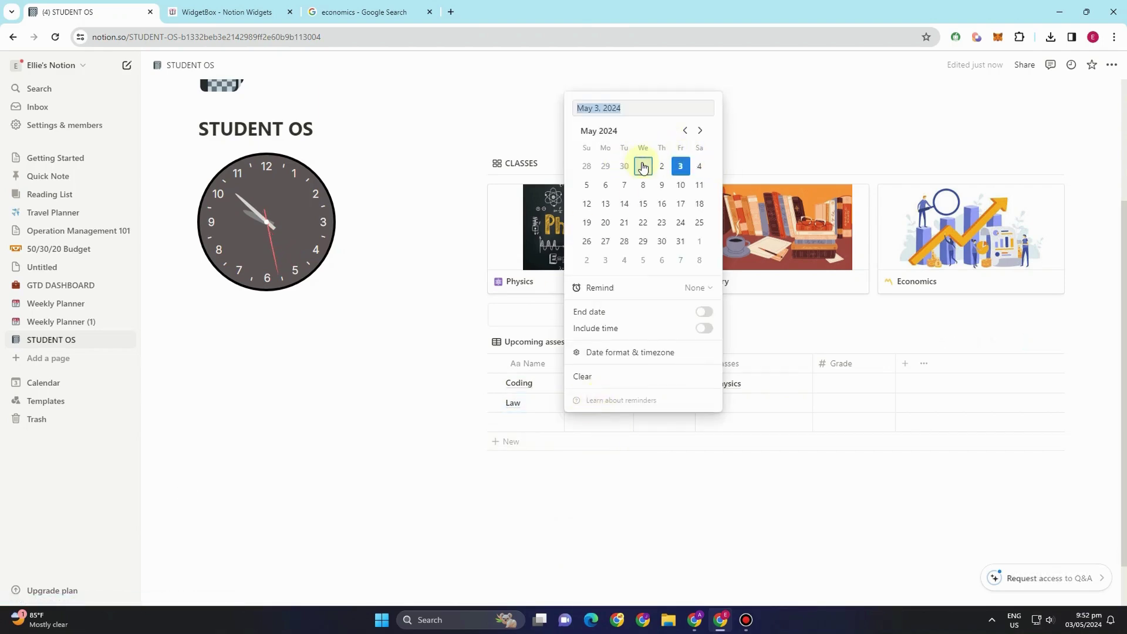
click(624, 166)
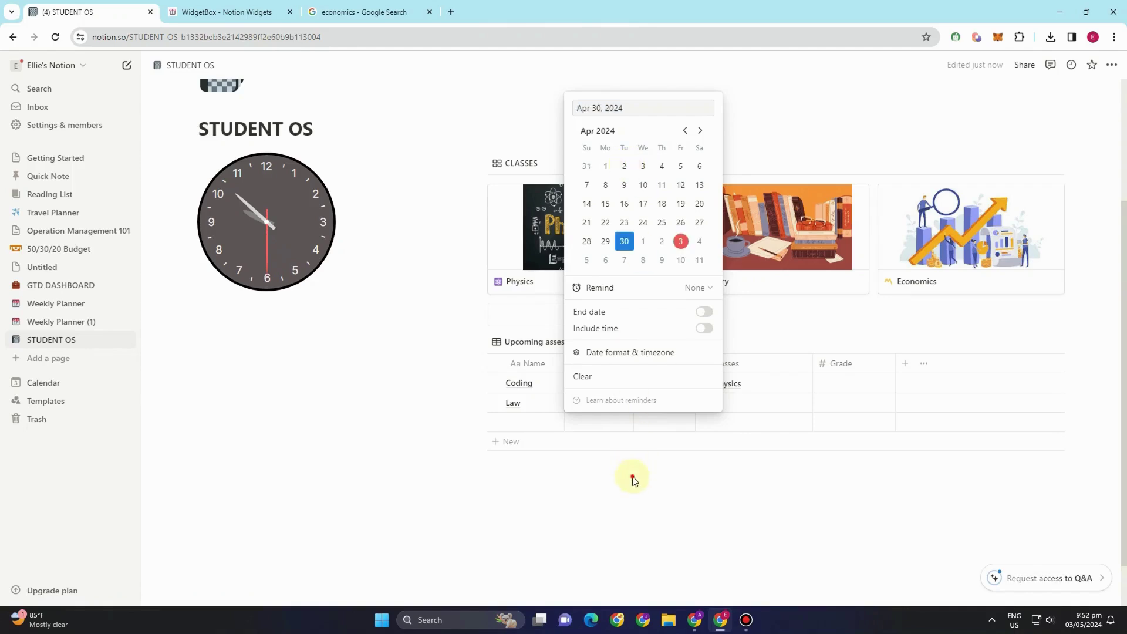
key(Escape)
Set the Law entry's type to Quiz and link it to the History class page
click(651, 404)
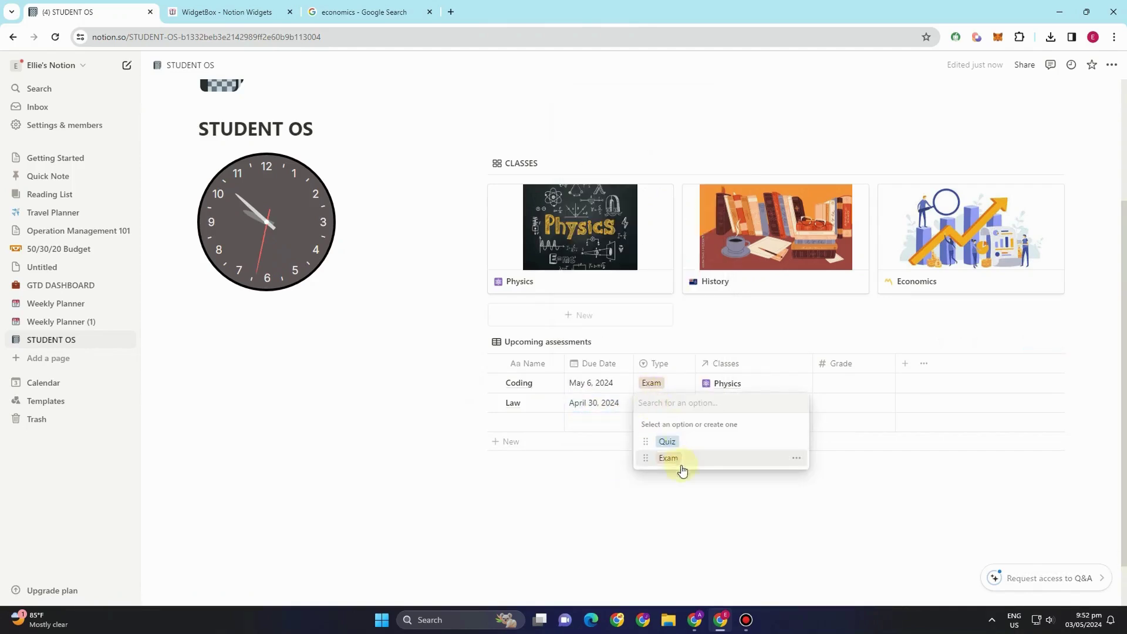
click(676, 448)
click(735, 402)
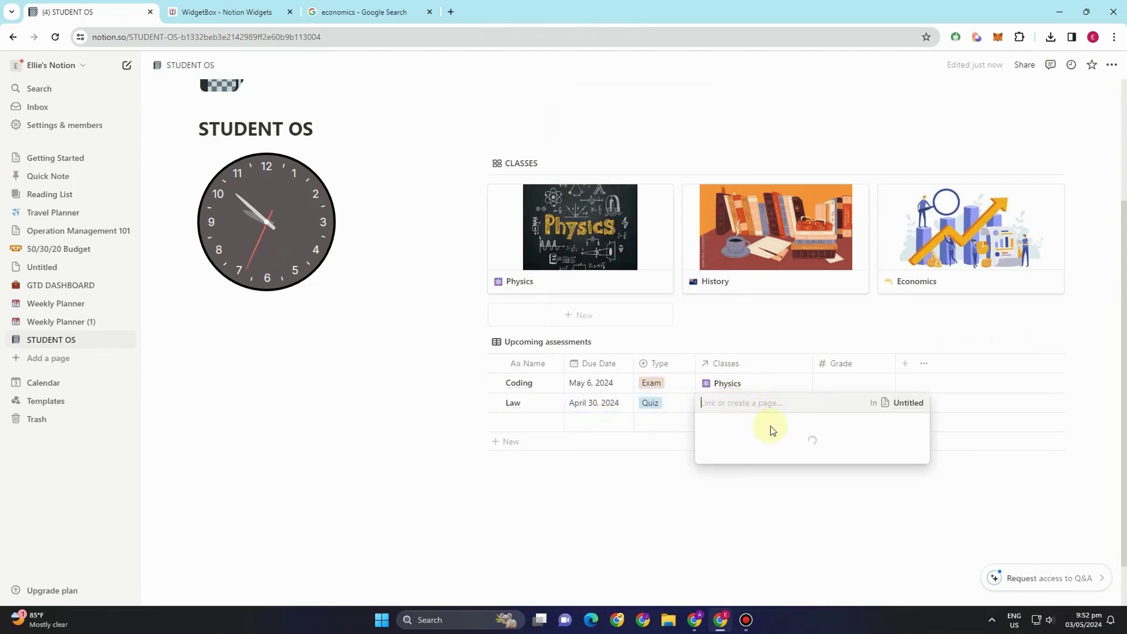
click(750, 461)
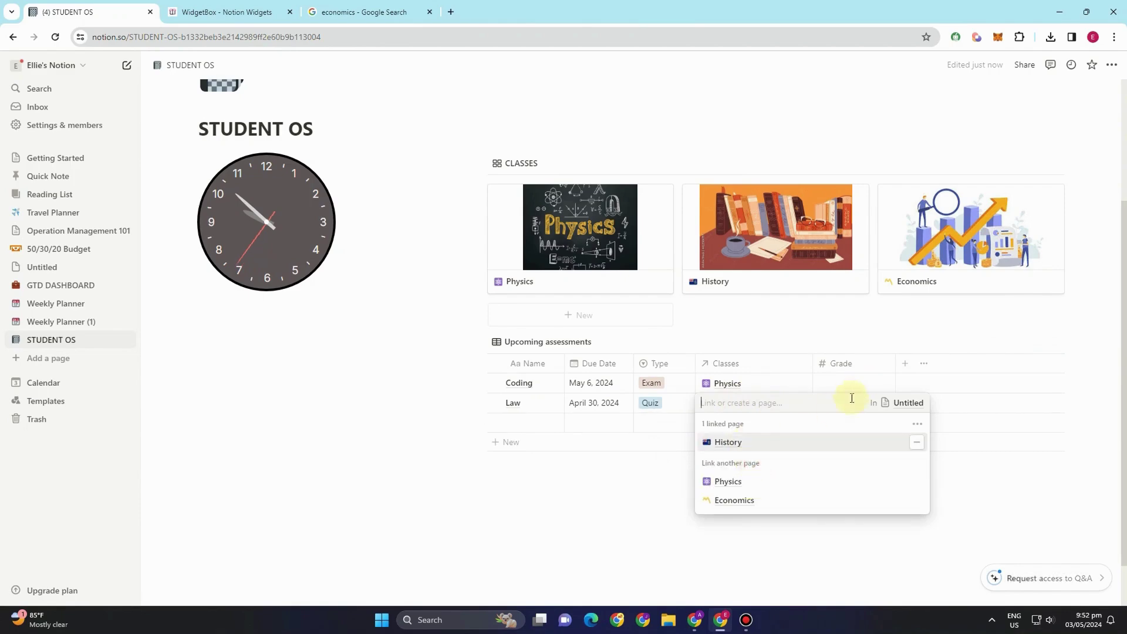
click(865, 552)
Enter a grade of 85 for the Law entry
click(843, 388)
click(843, 407)
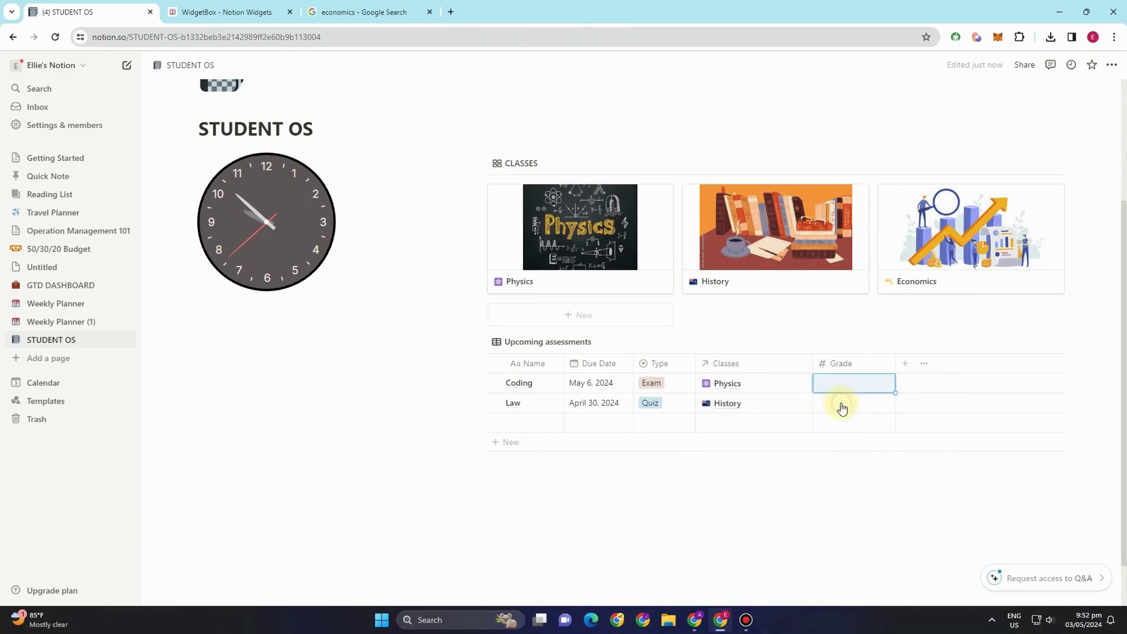
click(841, 403)
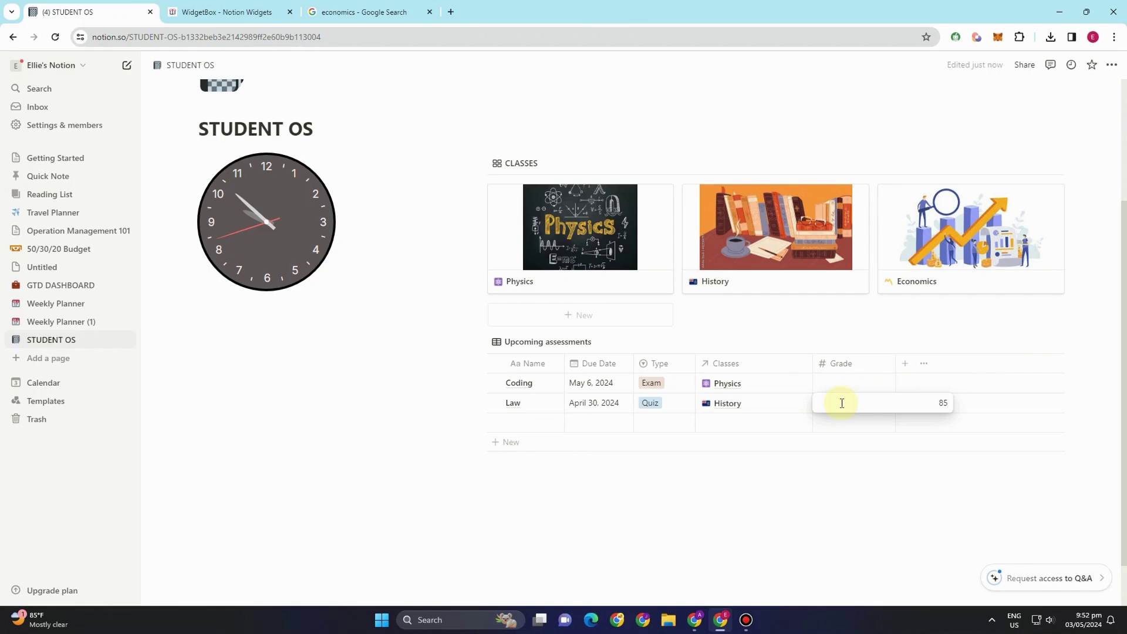
key(Return)
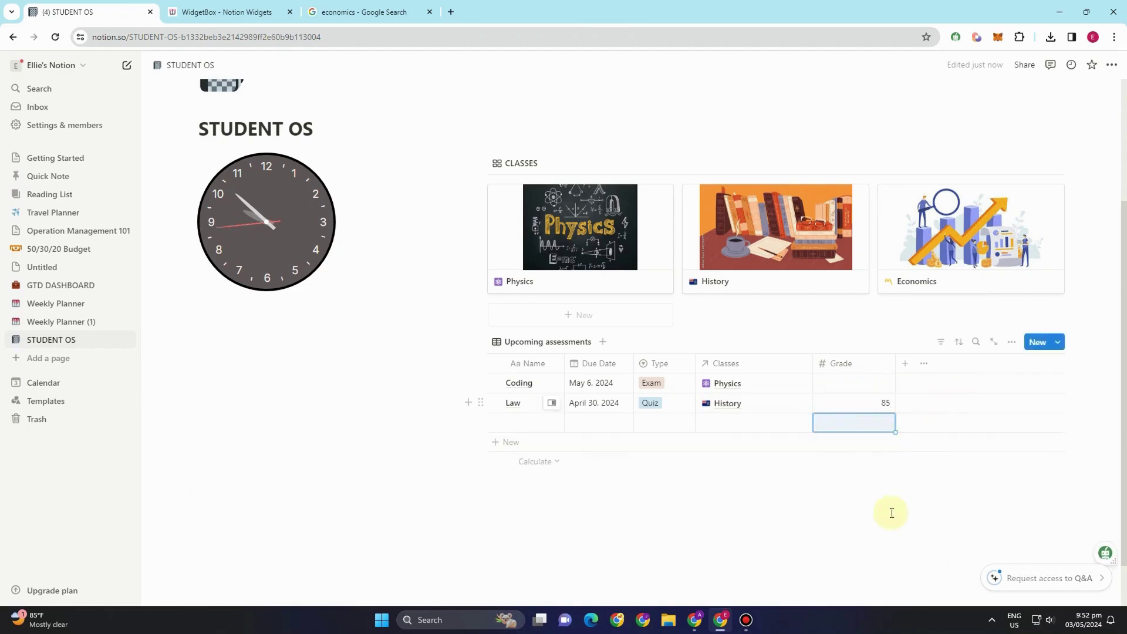
click(799, 532)
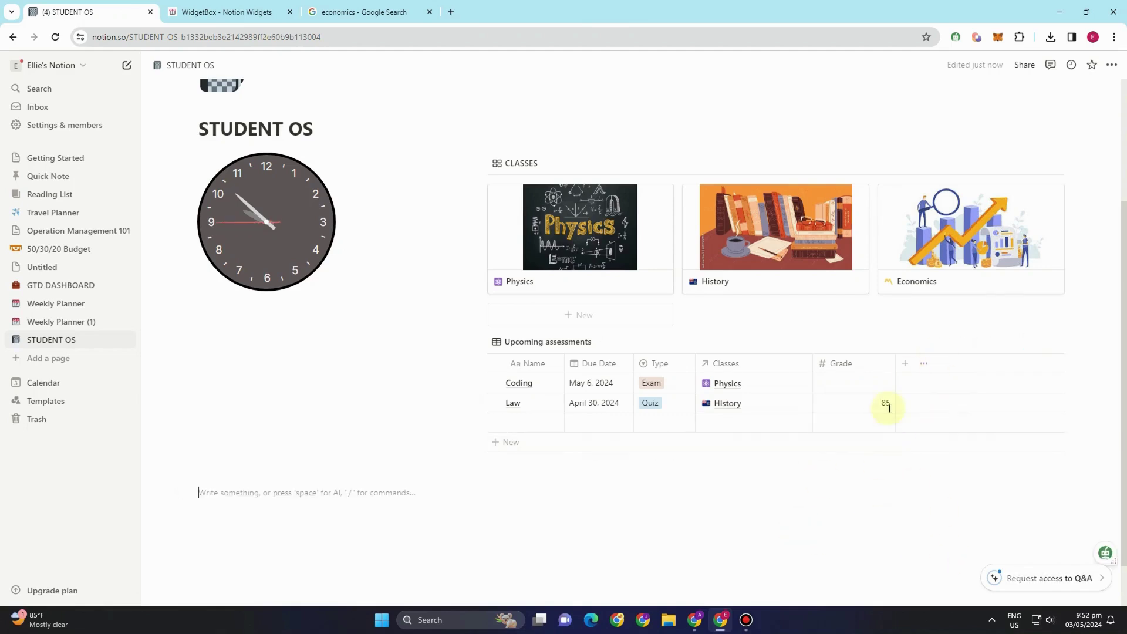
Change the number format of the Grade property to Percent
click(849, 365)
click(858, 409)
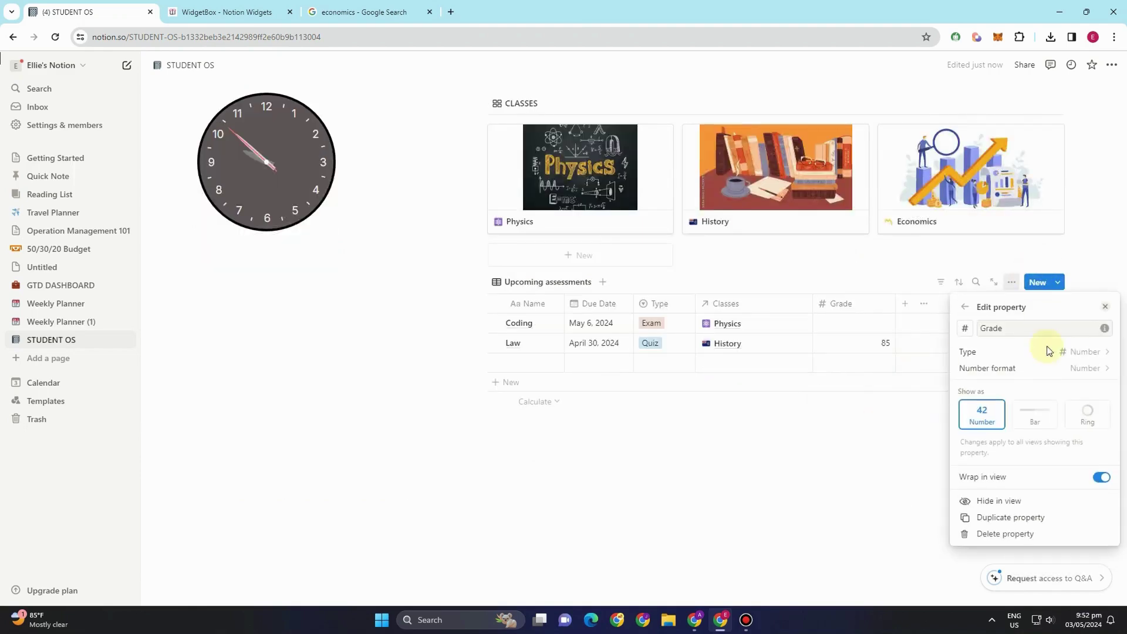
click(1032, 368)
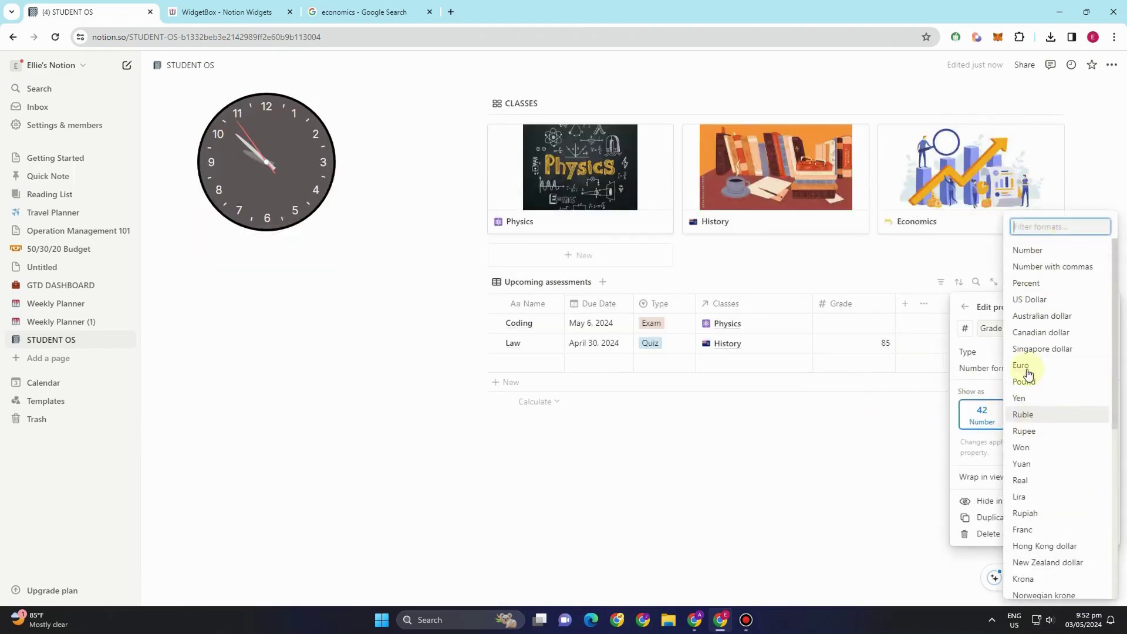
text(per)
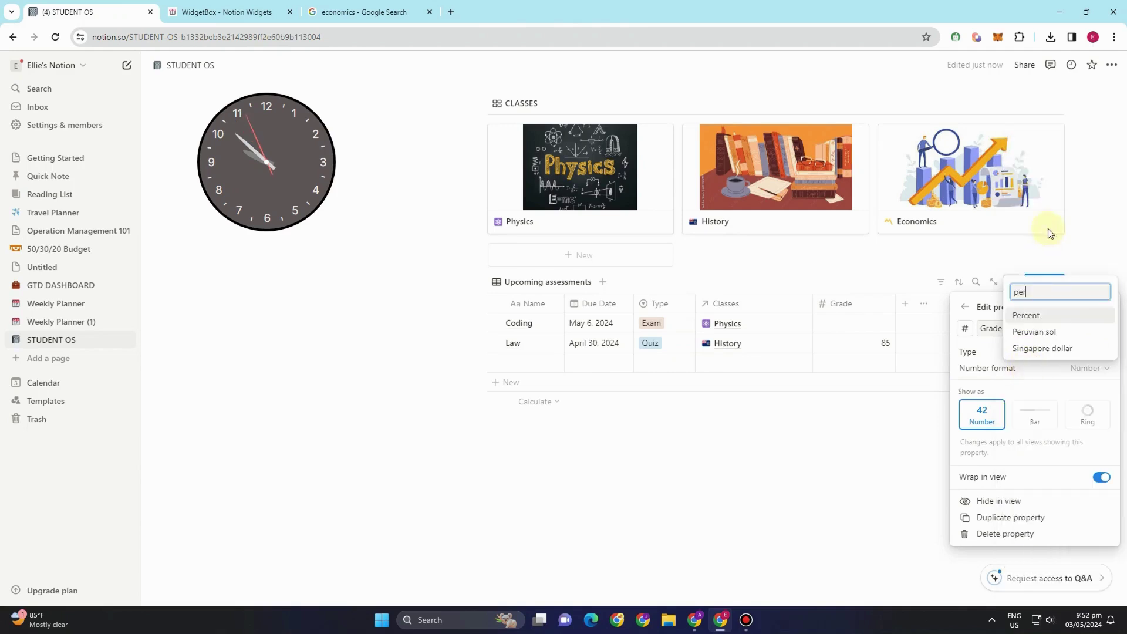
click(1030, 314)
click(879, 366)
Correct the Law entry's grade to 85%
click(877, 342)
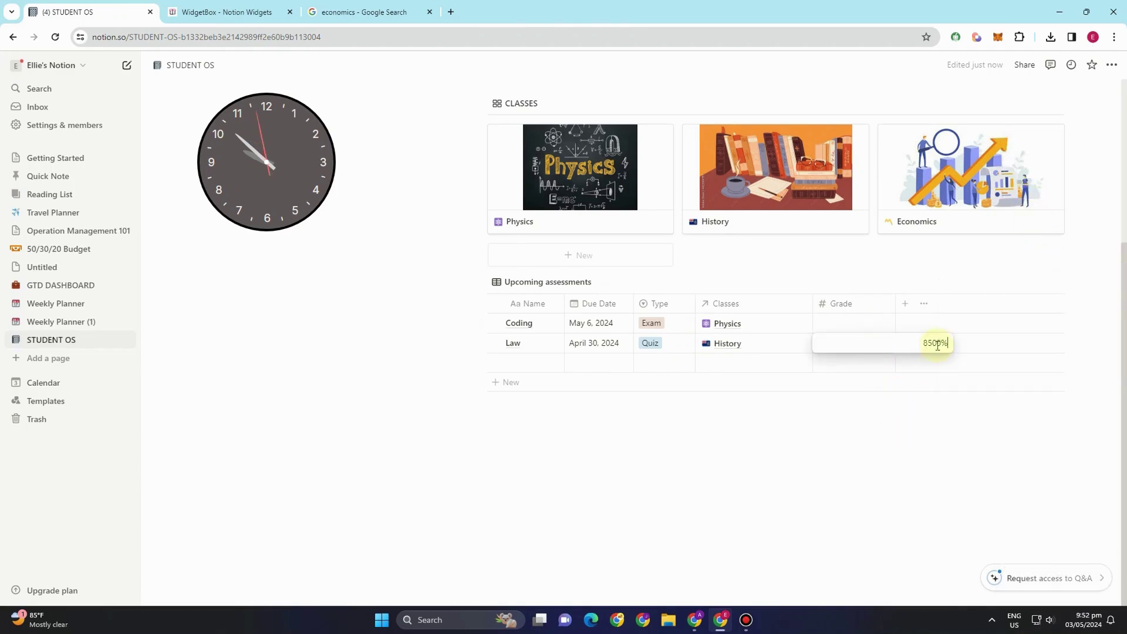
key(BackSpace)
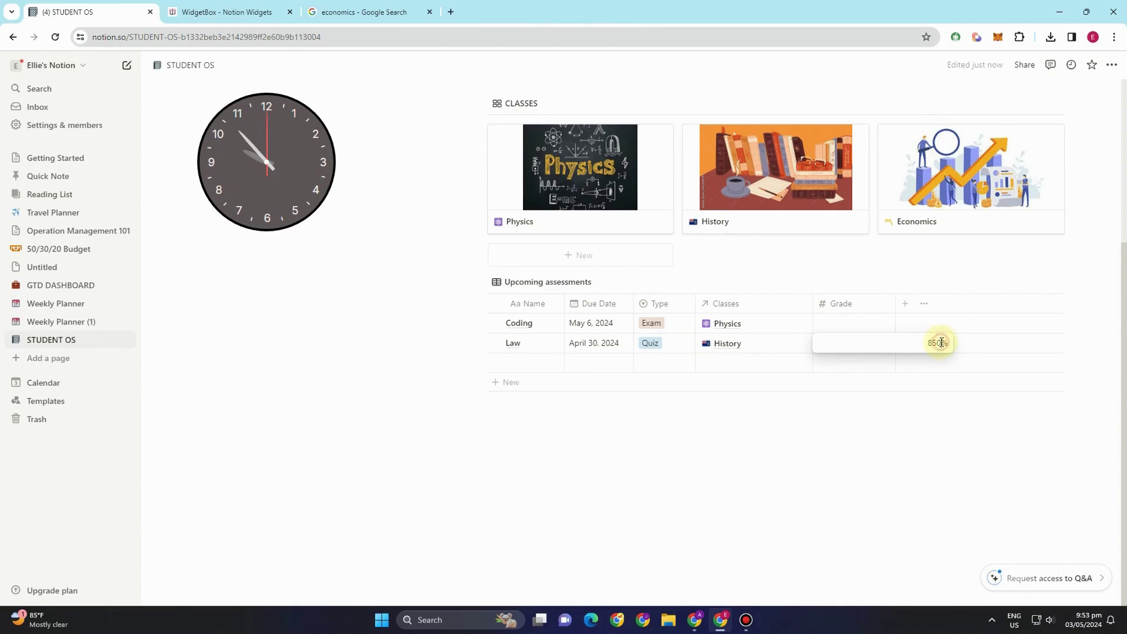
key(BackSpace)
key(Return)
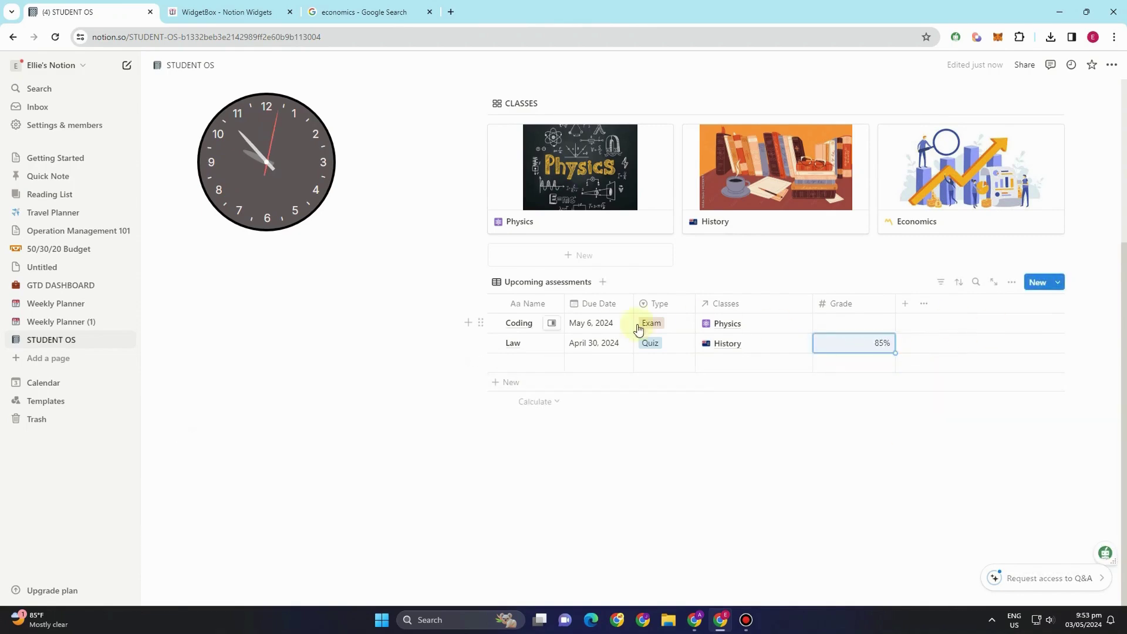
Try adding a Person property named Prof. D to the Upcoming assessments table, and undo the addition
click(906, 304)
scroll(997, 498, down, 1)
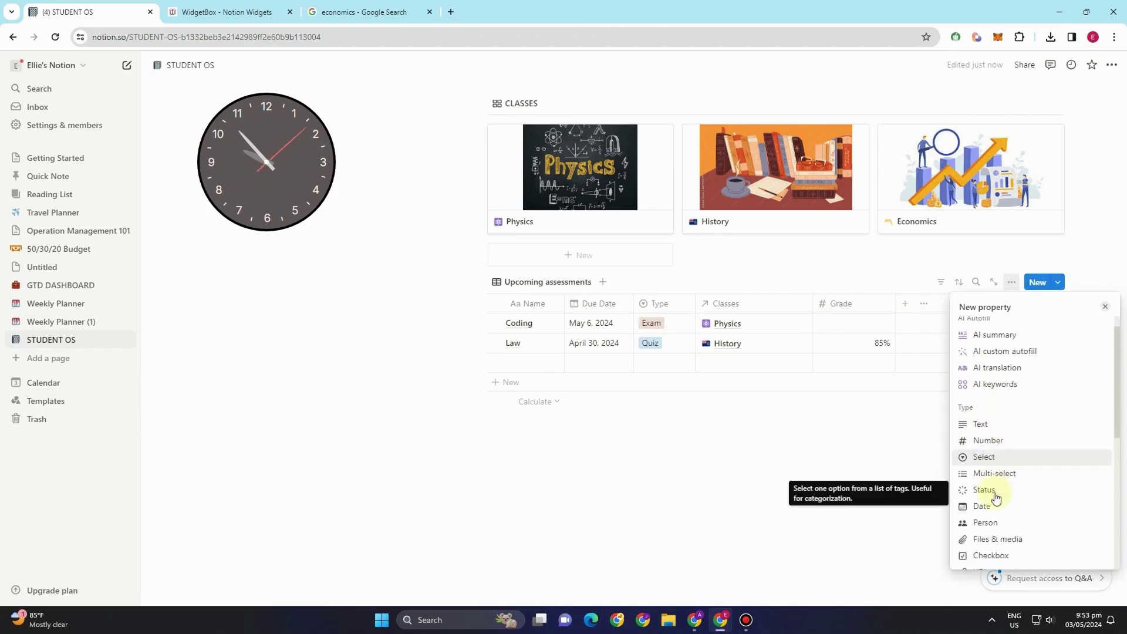
scroll(996, 498, down, 2)
click(989, 442)
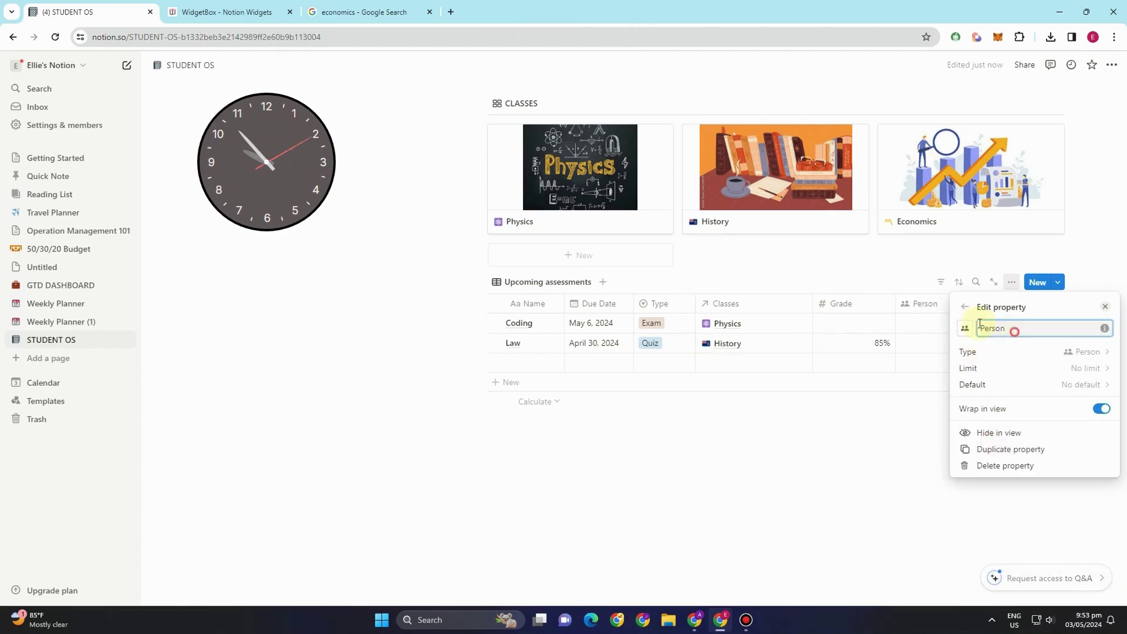
drag(980, 324, 977, 328)
click(890, 418)
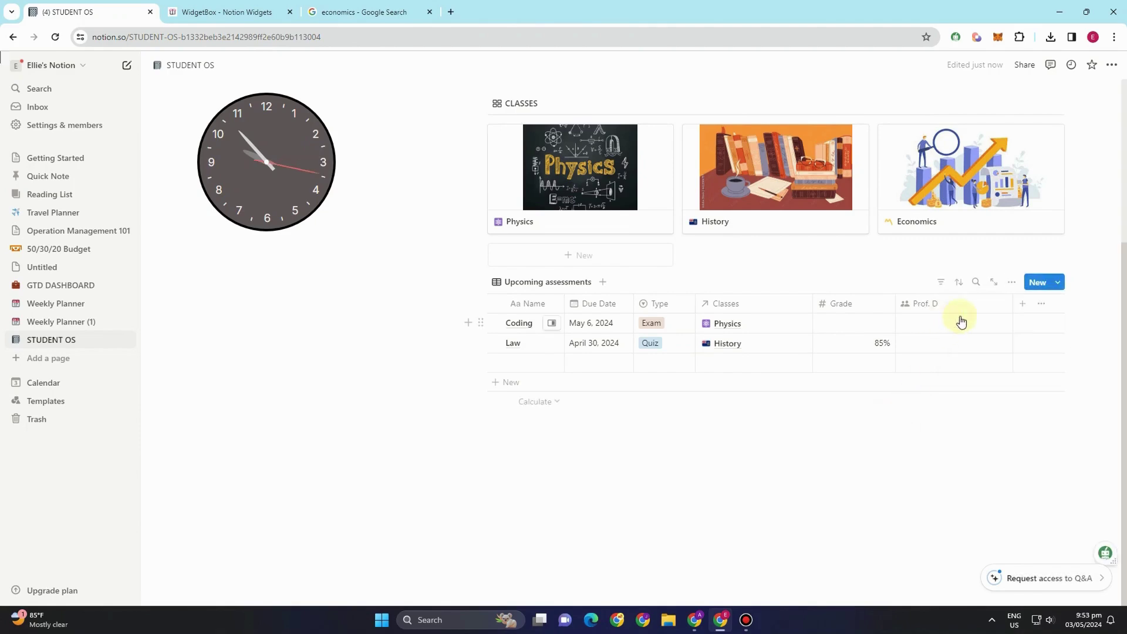
click(1006, 320)
key(ctrl+z)
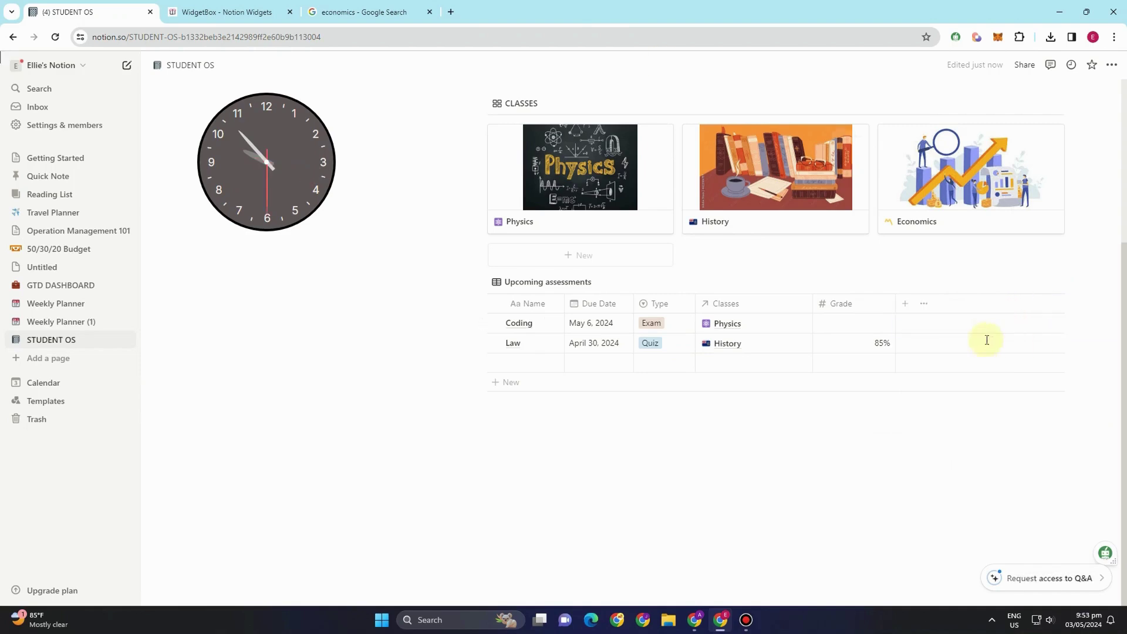
Add a Multi-select property named Professor to the Upcoming assessments table
click(905, 304)
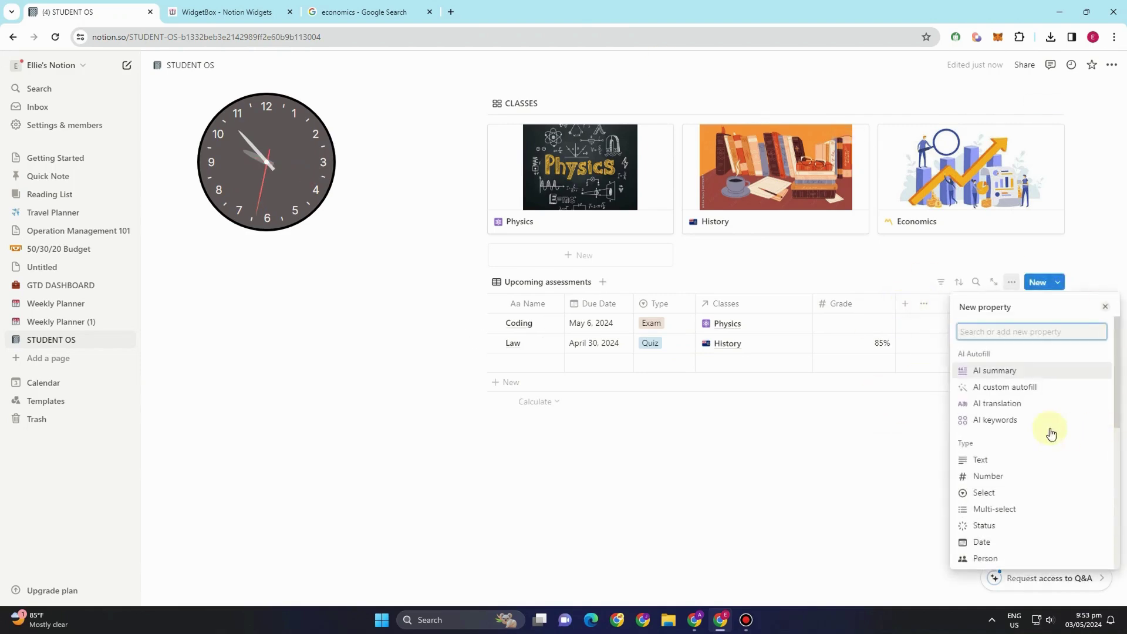
click(996, 509)
drag(1037, 328, 963, 328)
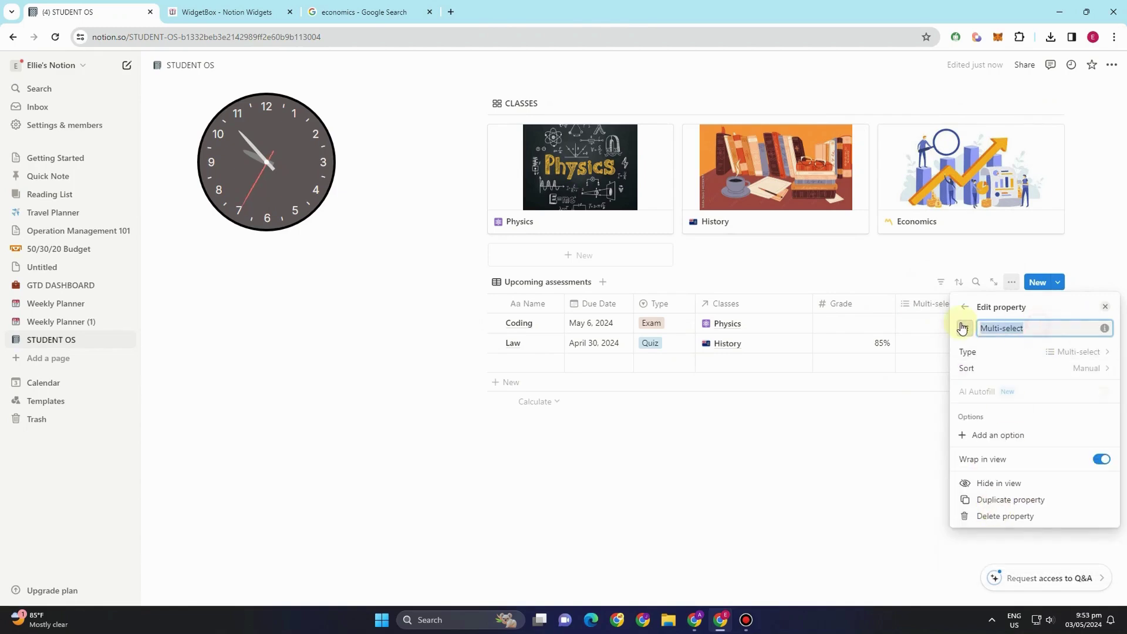
text(Professor)
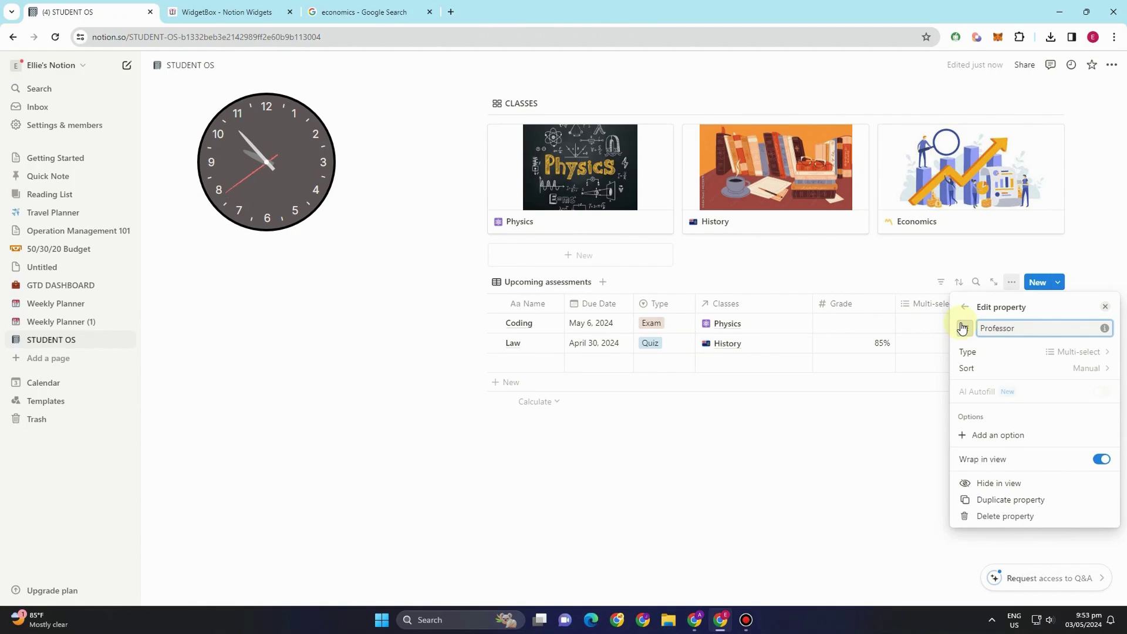
Create the options Prof D, Prof. L and Prof I. for the Professor property
click(987, 435)
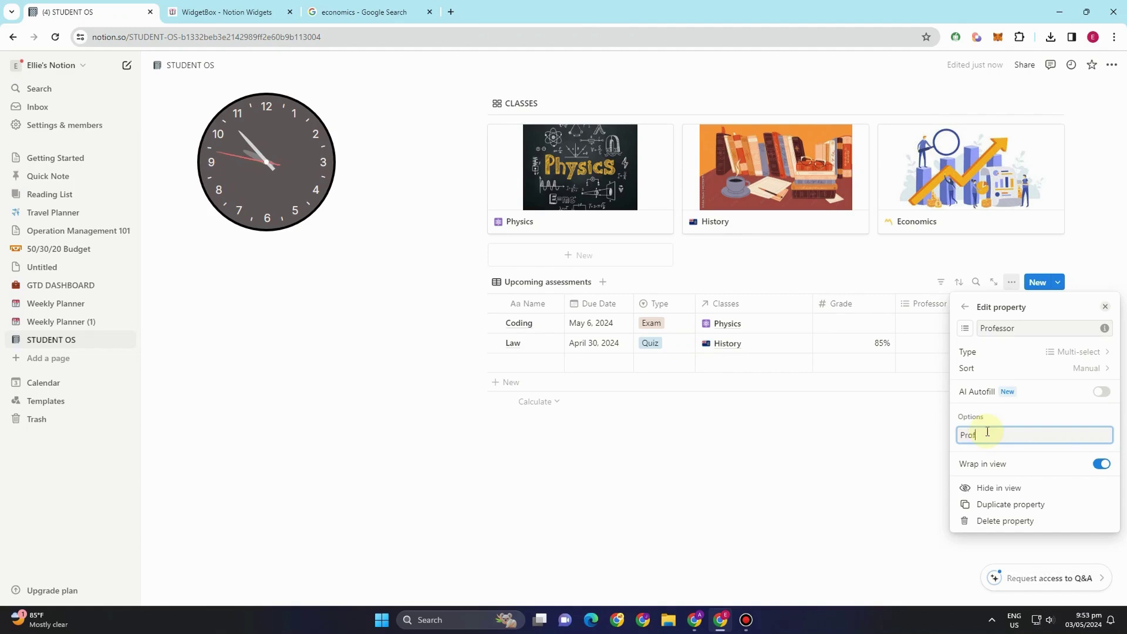
key(Return)
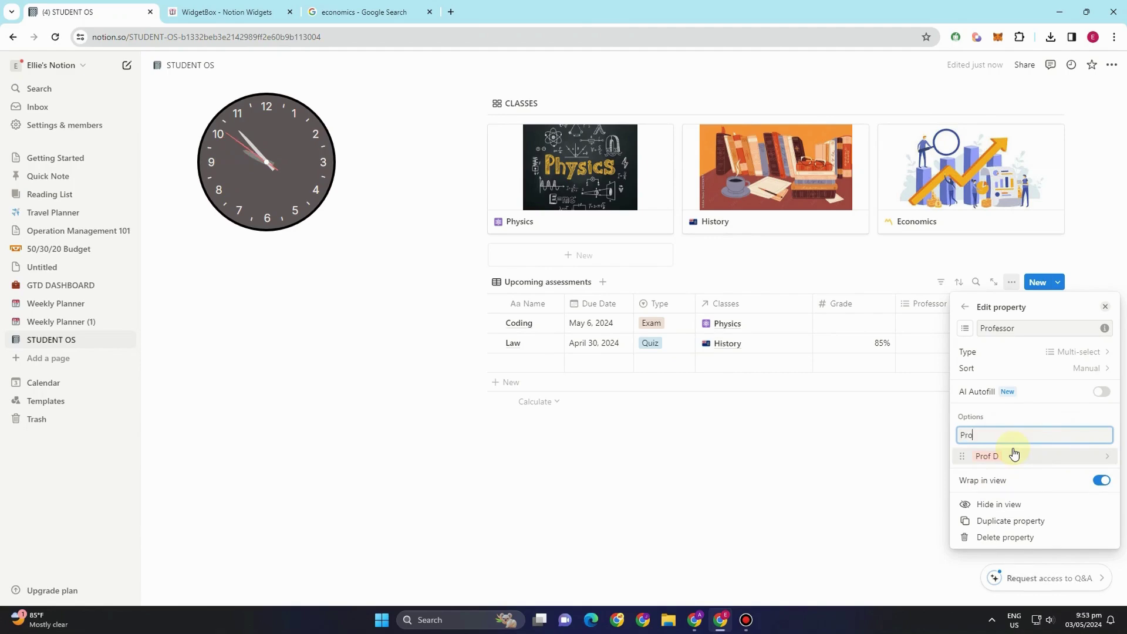
key(Return)
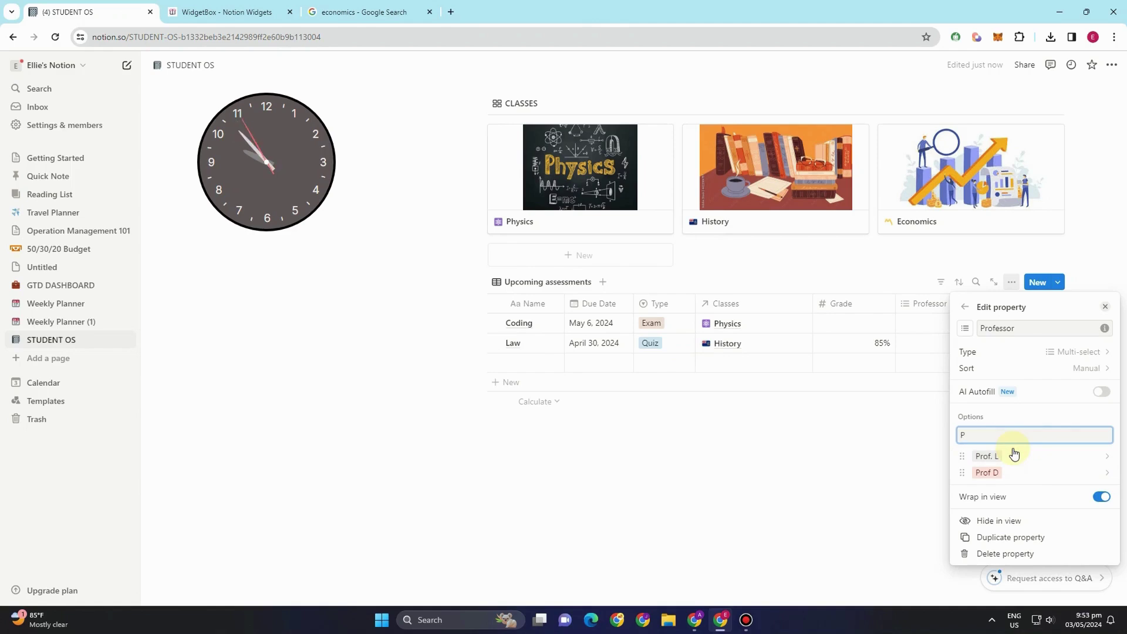
text(Prof I.)
key(Return)
click(805, 450)
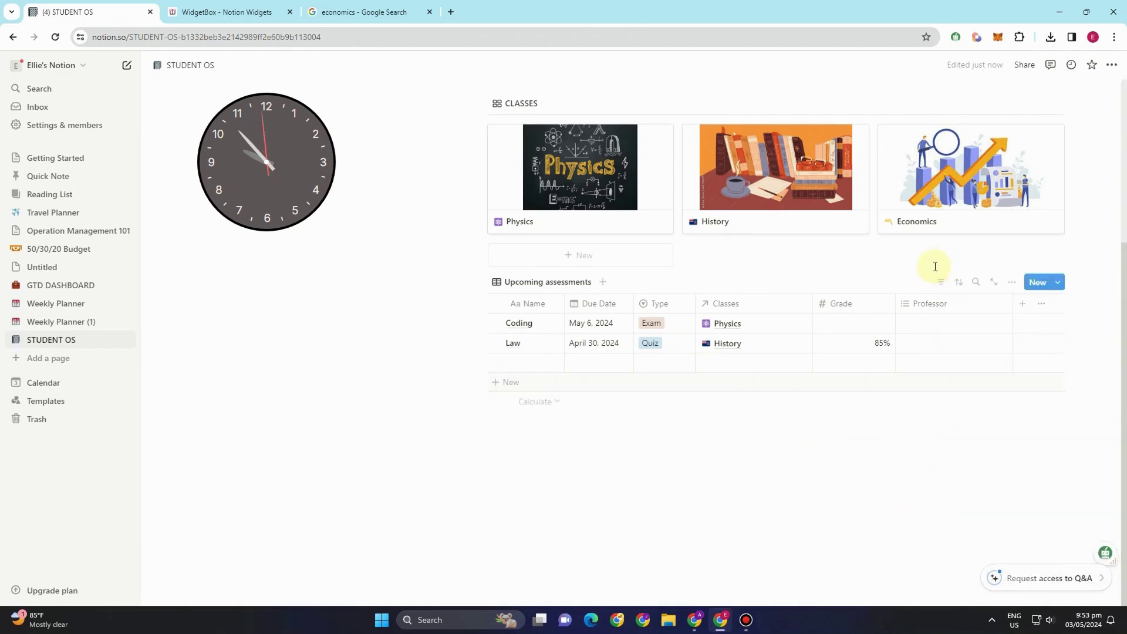
Assign Prof I. to the Coding entry and Prof D to the Law entry in the Professor property
click(931, 324)
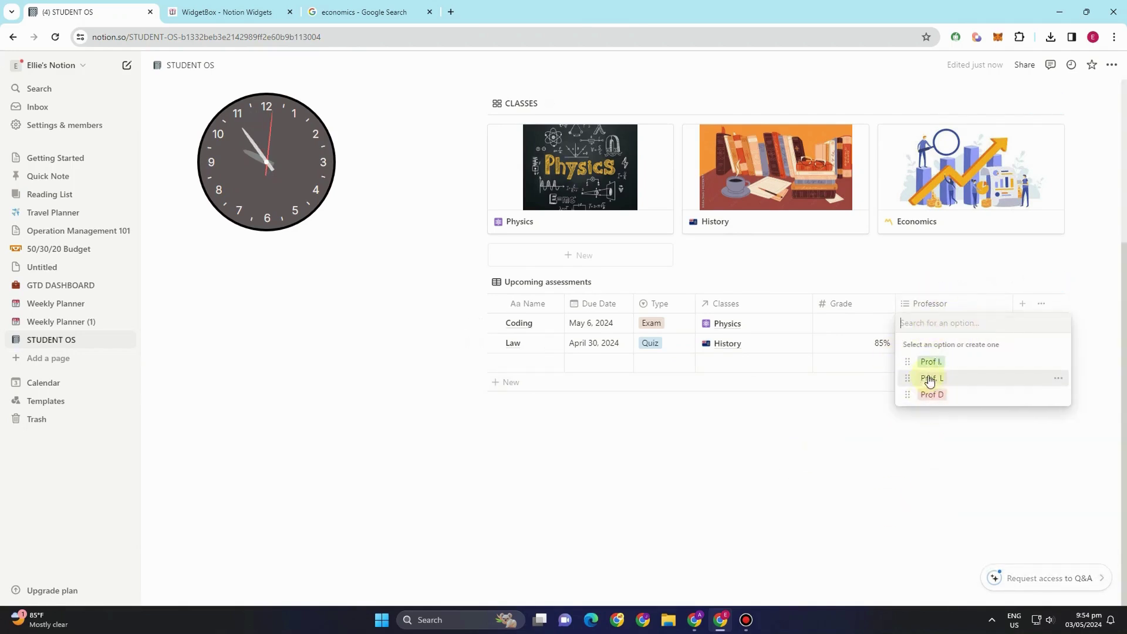
click(935, 357)
click(935, 353)
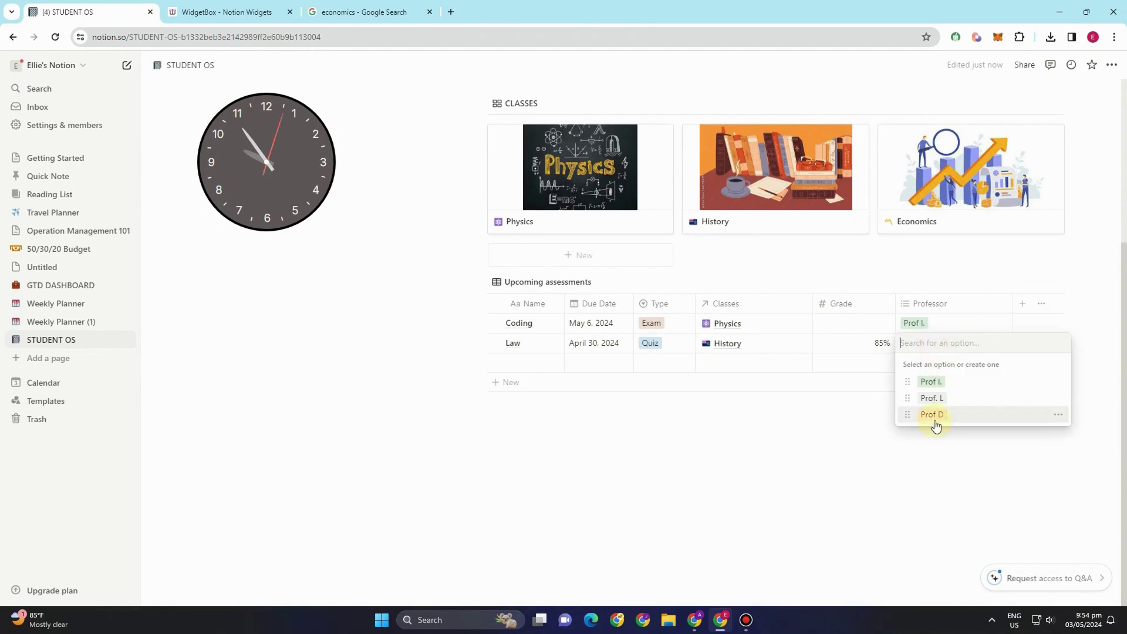
click(934, 415)
key(Escape)
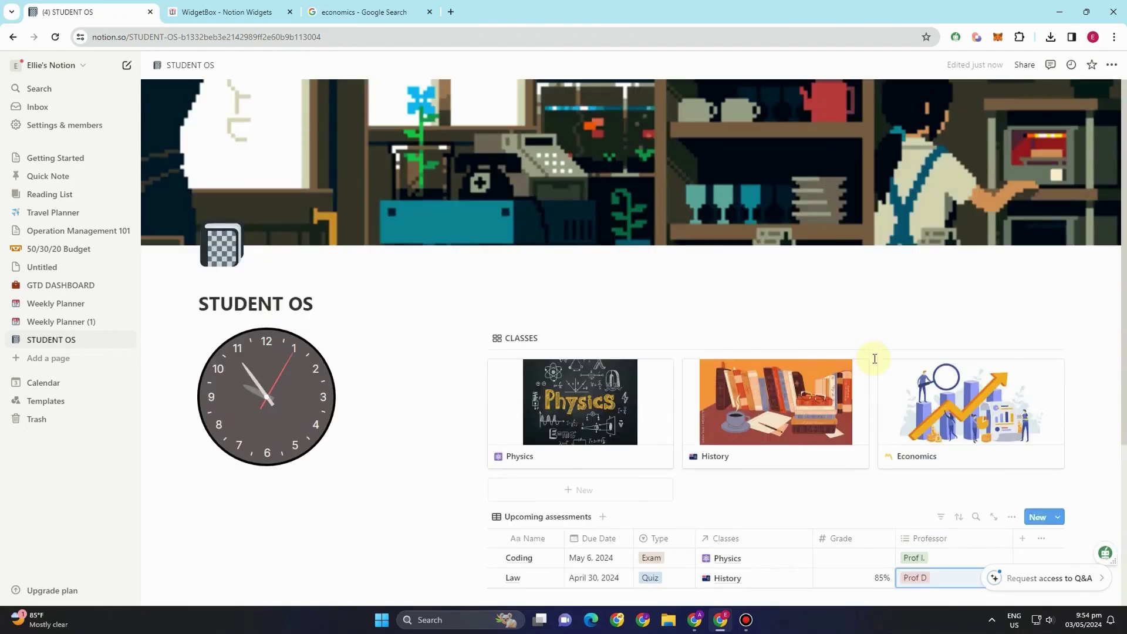
Add a Calendar view to the Upcoming assessments database
scroll(875, 358, up, 4)
scroll(875, 358, down, 4)
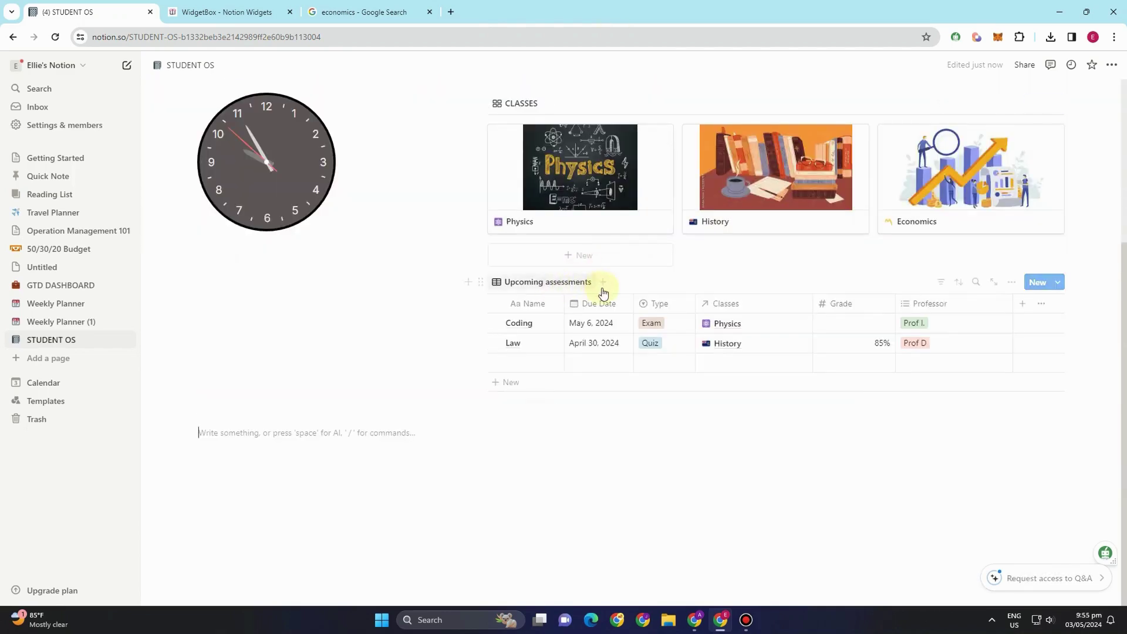
click(604, 284)
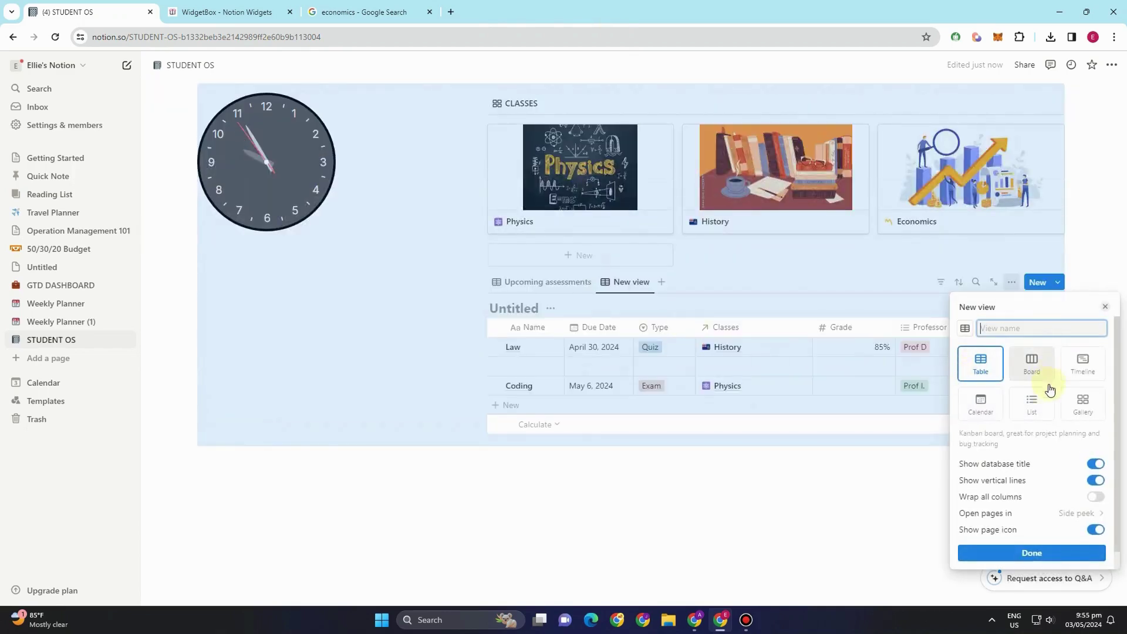
click(989, 411)
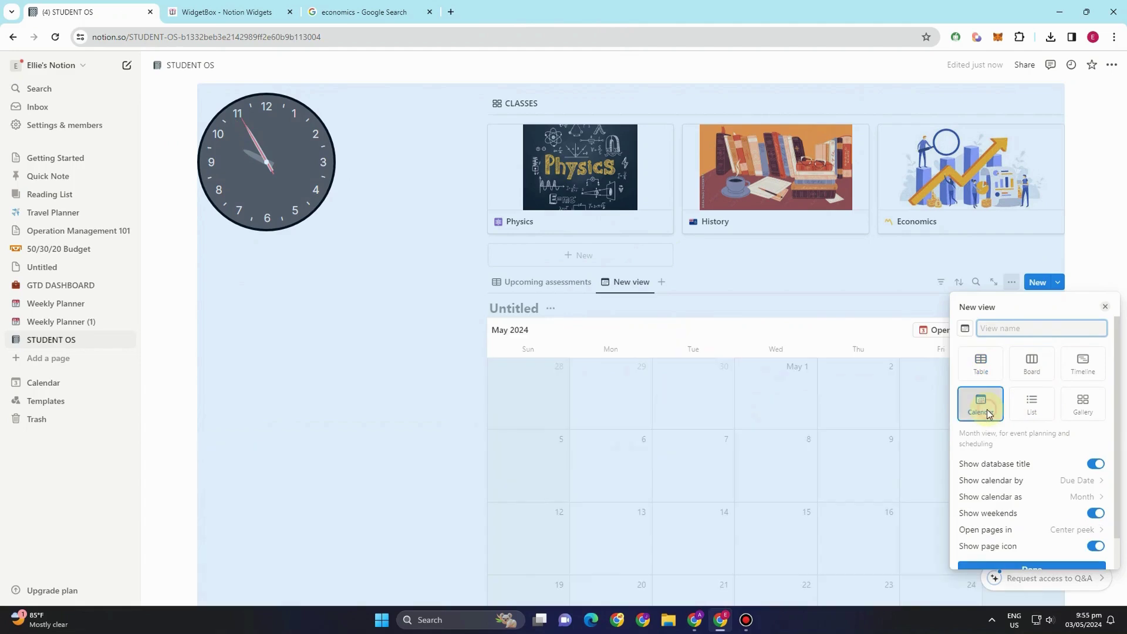
click(811, 311)
click(721, 314)
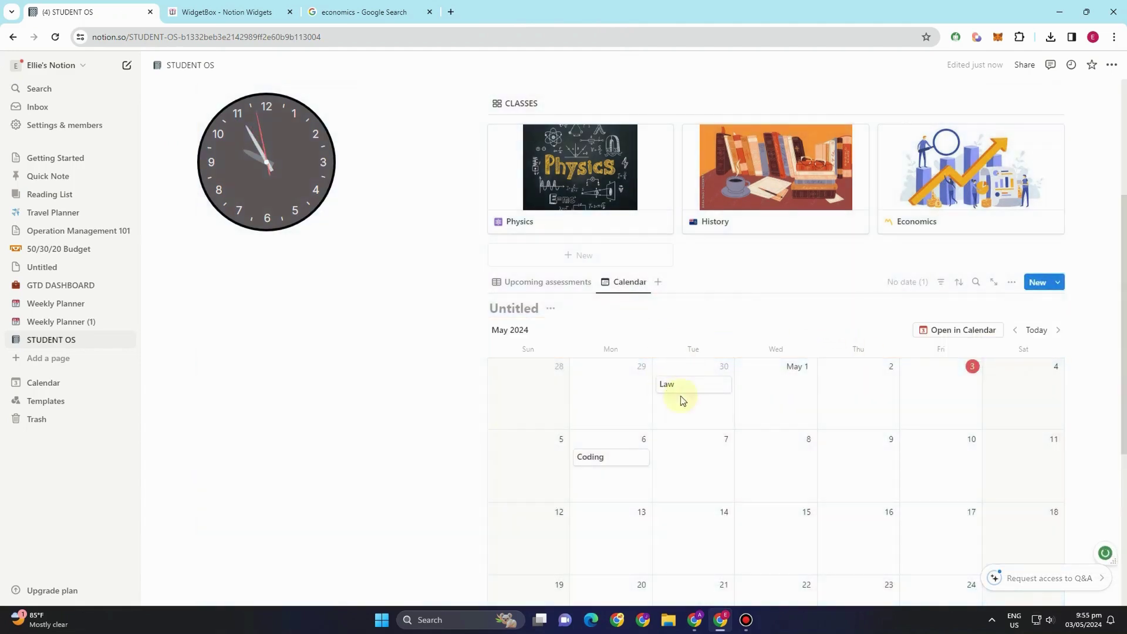
Review the assessments in the Calendar view and return to the Upcoming assessments table view
scroll(680, 503, down, 2)
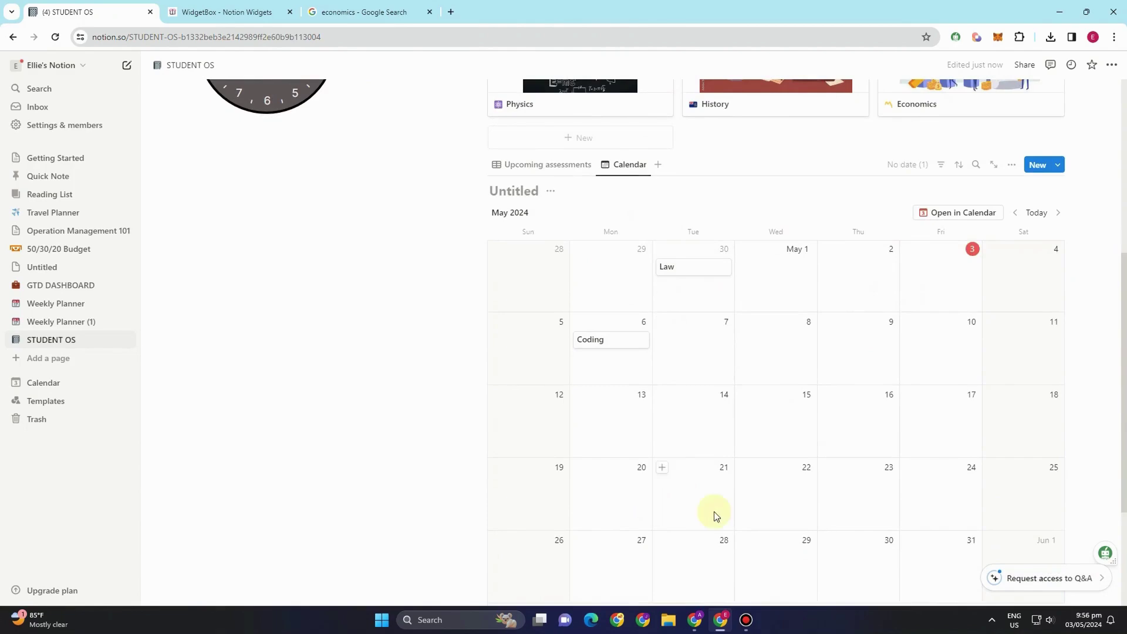
click(557, 166)
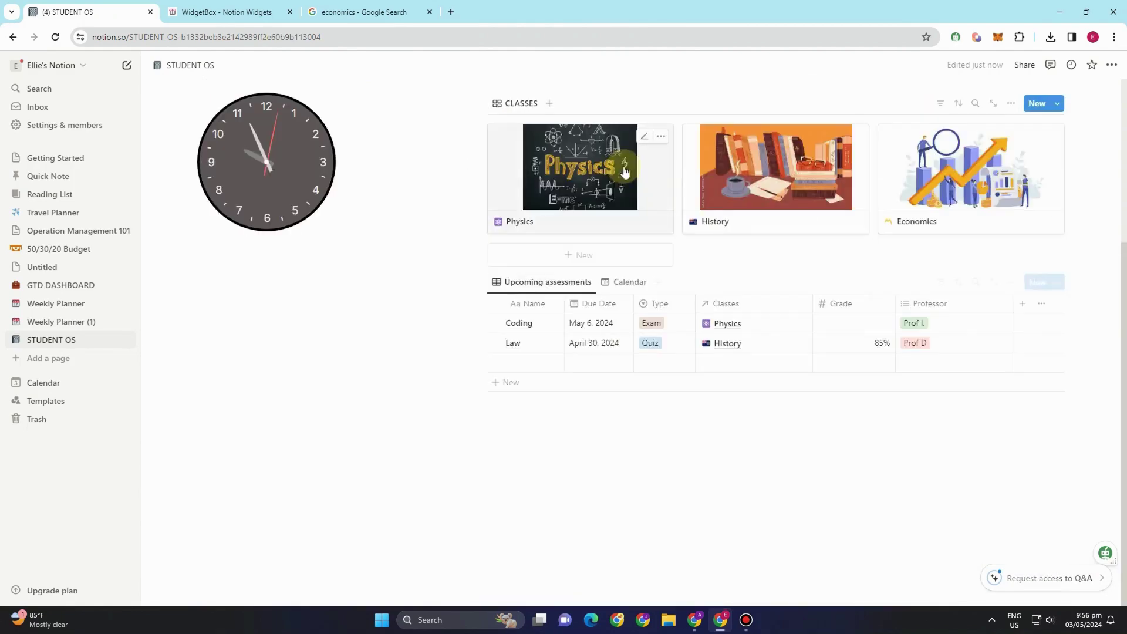
click(628, 281)
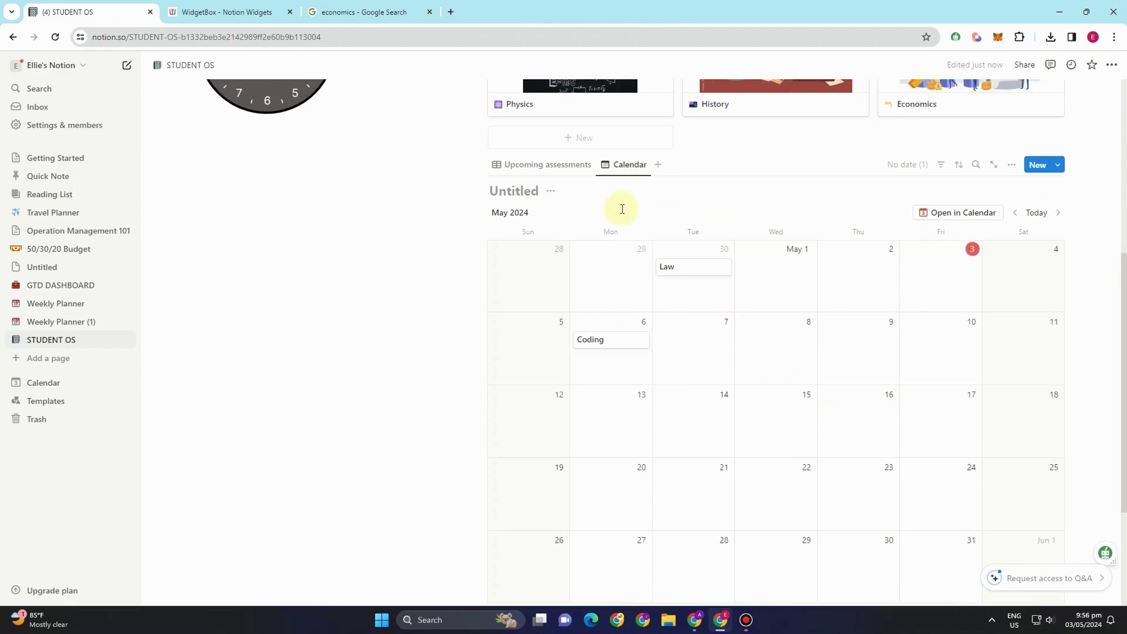
click(561, 171)
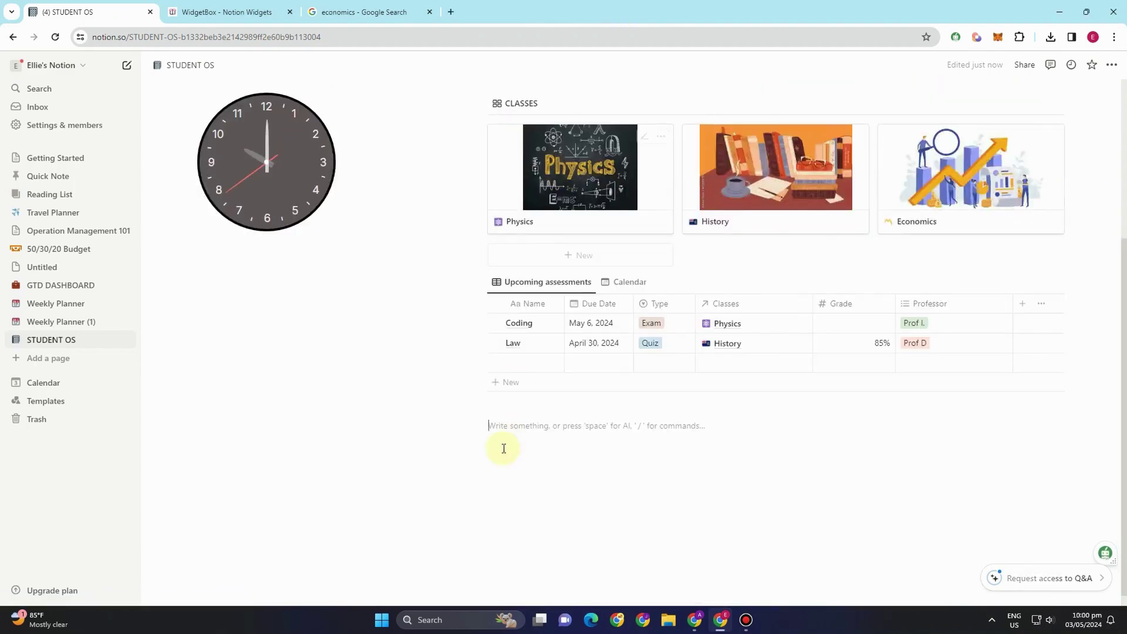
Insert a new blank table database below the Upcoming assessments table
text(/)
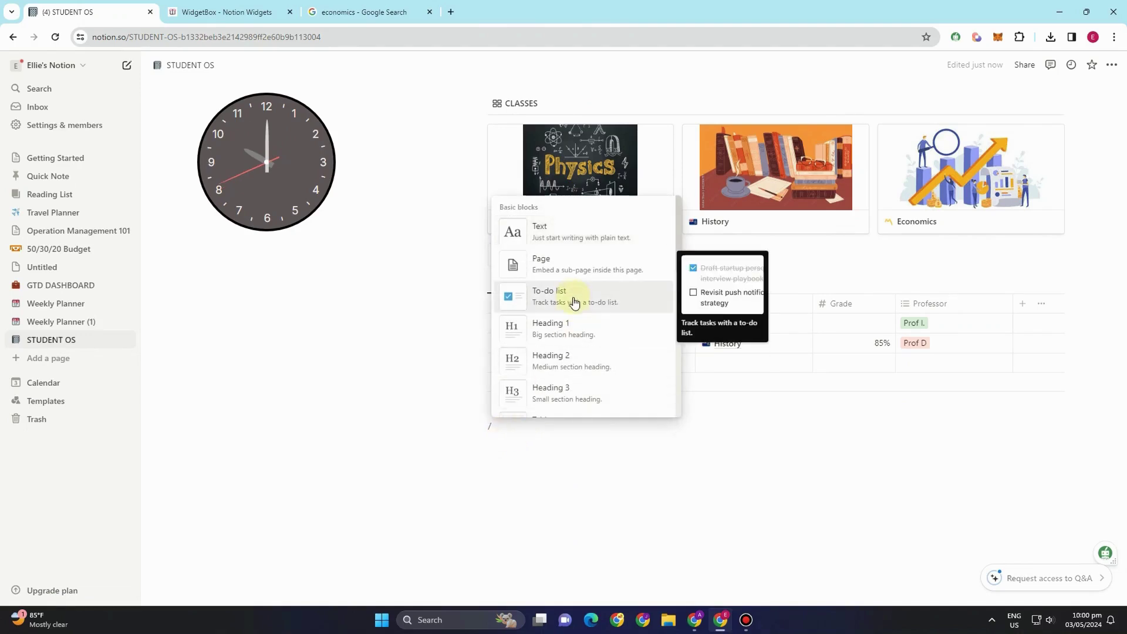
scroll(572, 361, down, 3)
scroll(566, 387, down, 10)
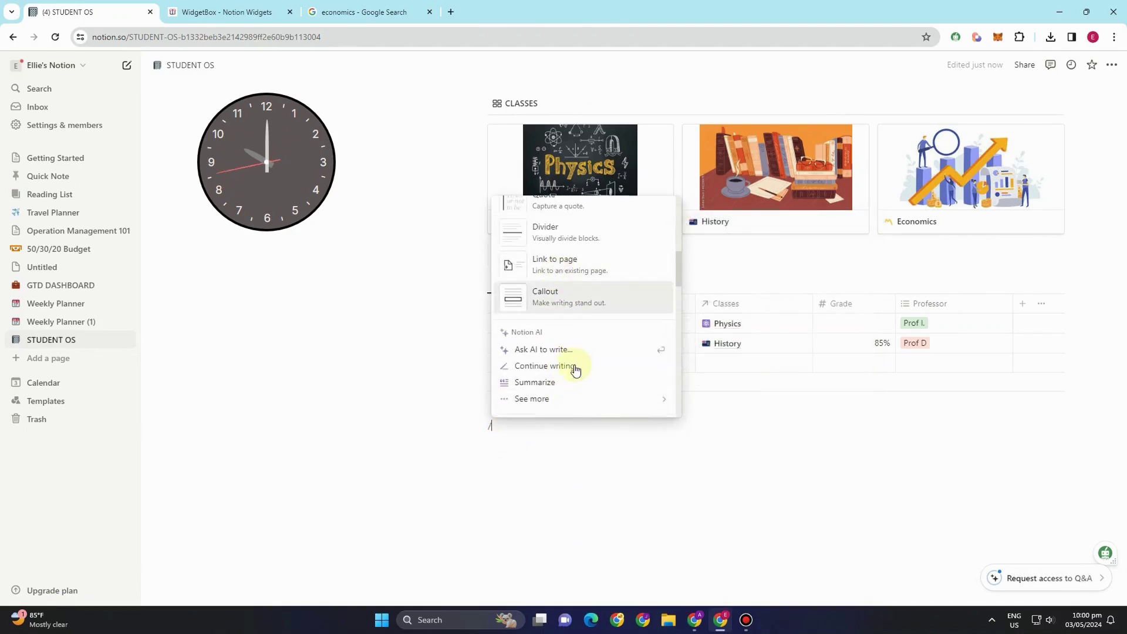
scroll(567, 334, down, 3)
scroll(567, 287, up, 2)
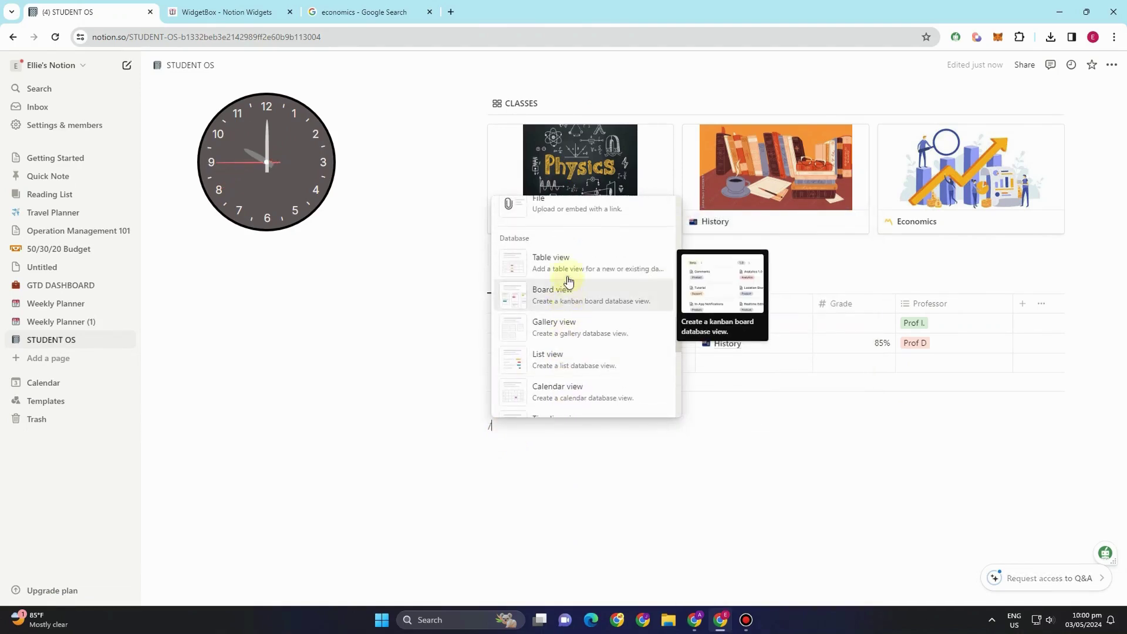
click(560, 261)
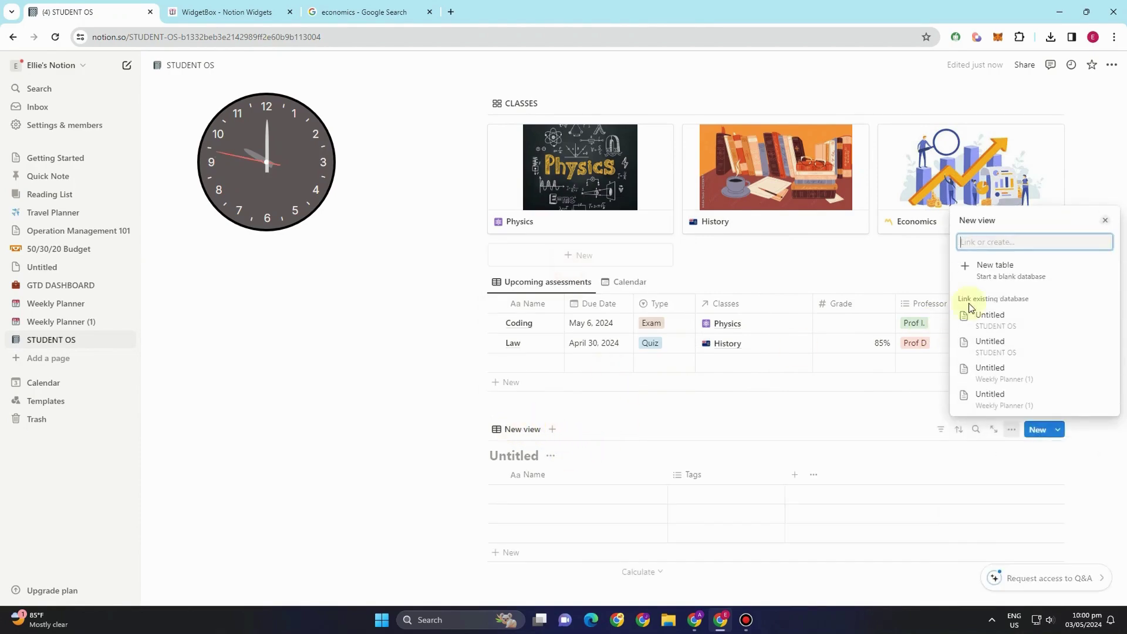
click(603, 456)
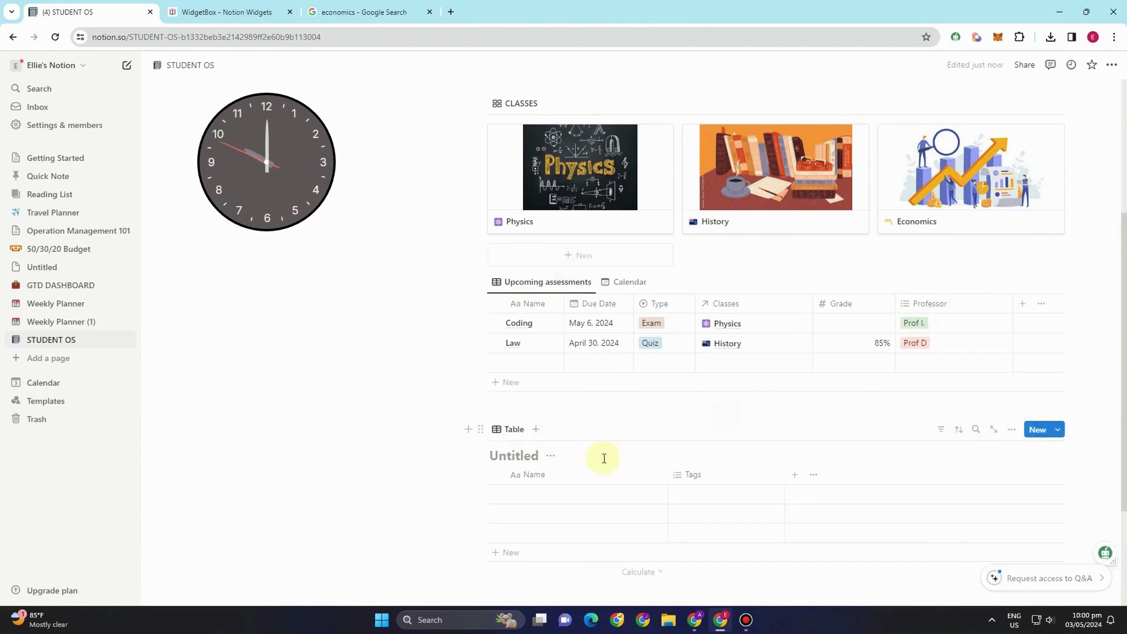
Hide the new table's database title and name its view Questions
click(1011, 429)
click(509, 429)
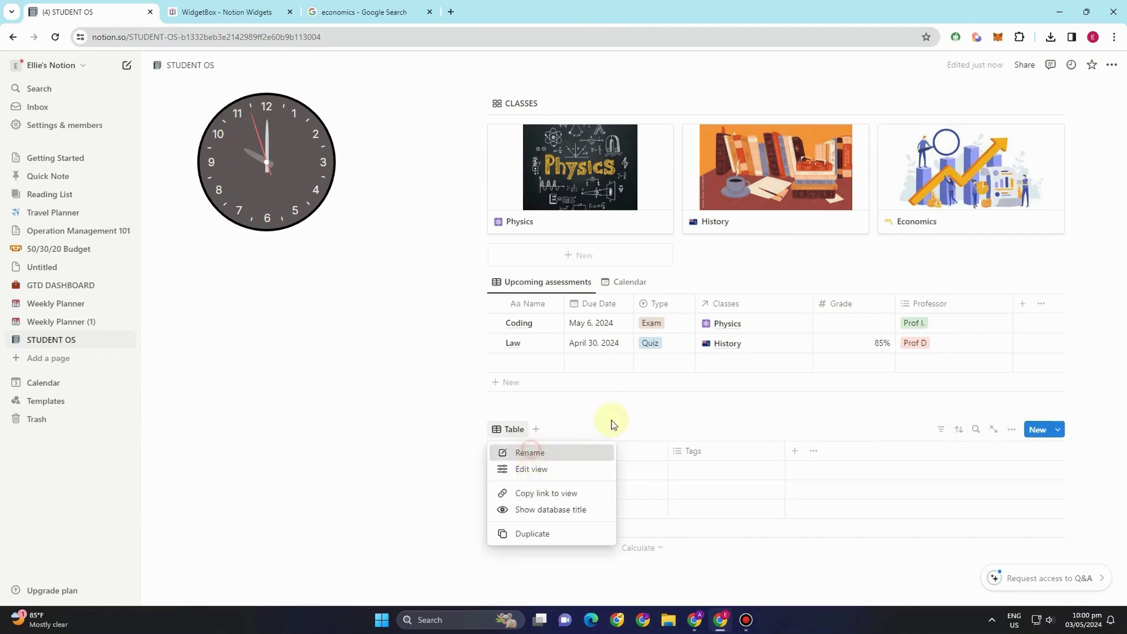
click(532, 469)
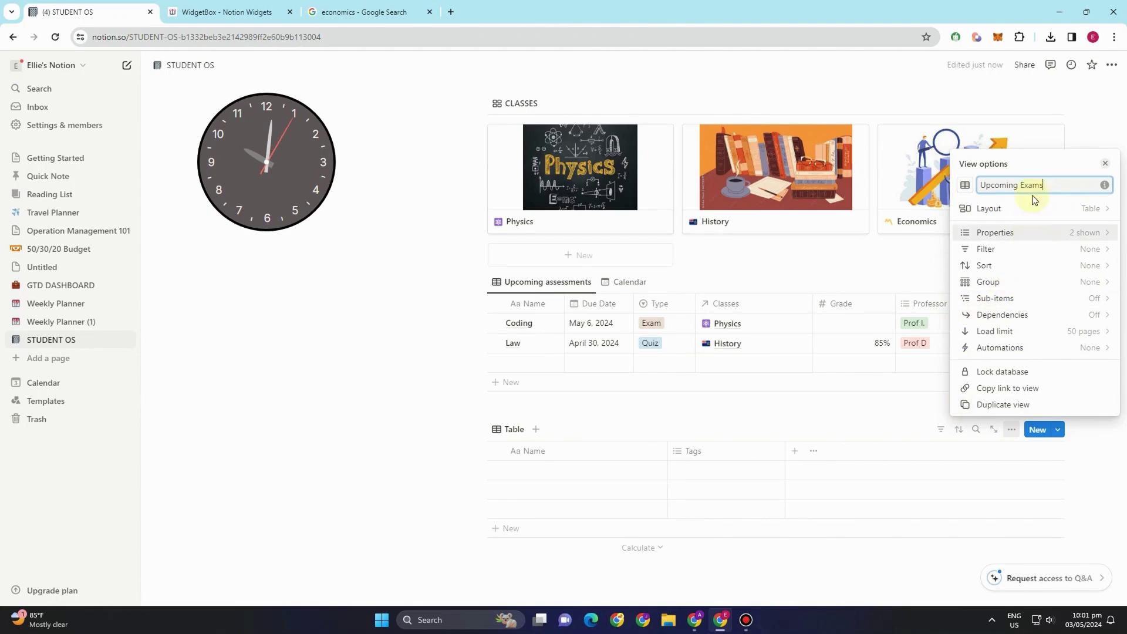
drag(1048, 185, 954, 186)
key(BackSpace)
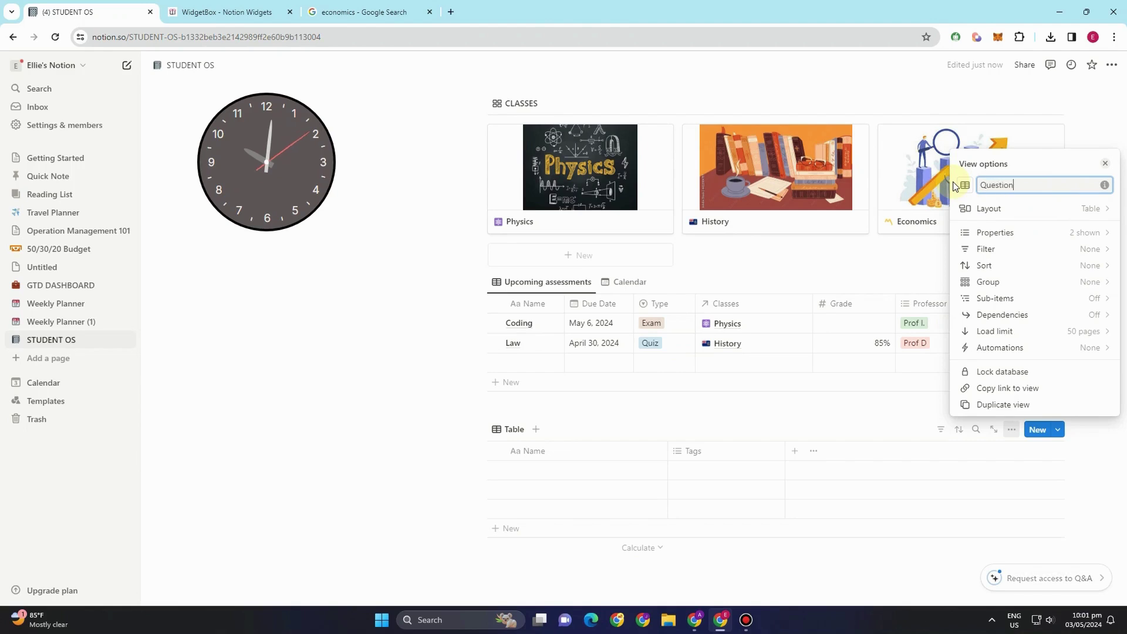
text(Questions)
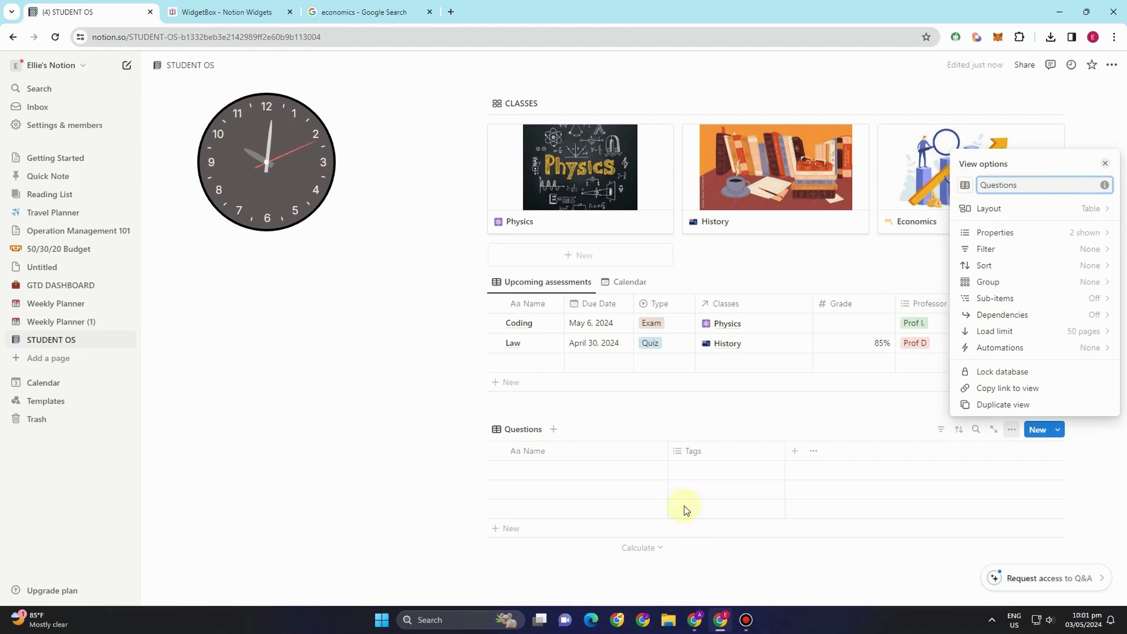
click(617, 425)
Try placing the Tags column first in the Questions table and converting it to a Relation with the second listed STUDENT OS database
drag(693, 451, 517, 451)
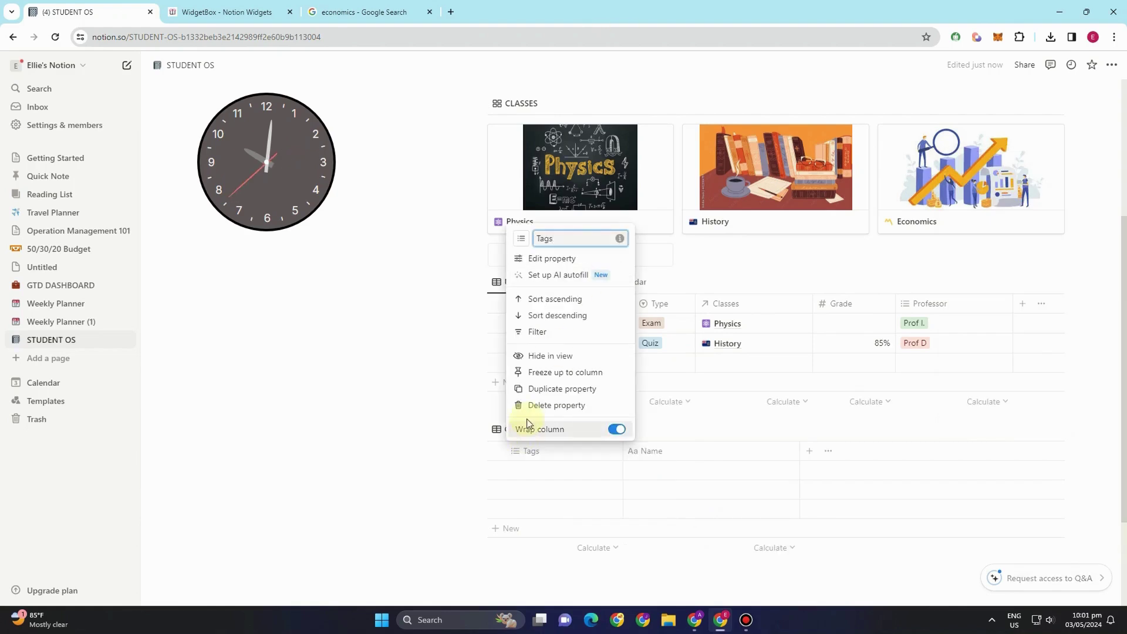
click(523, 452)
click(523, 452)
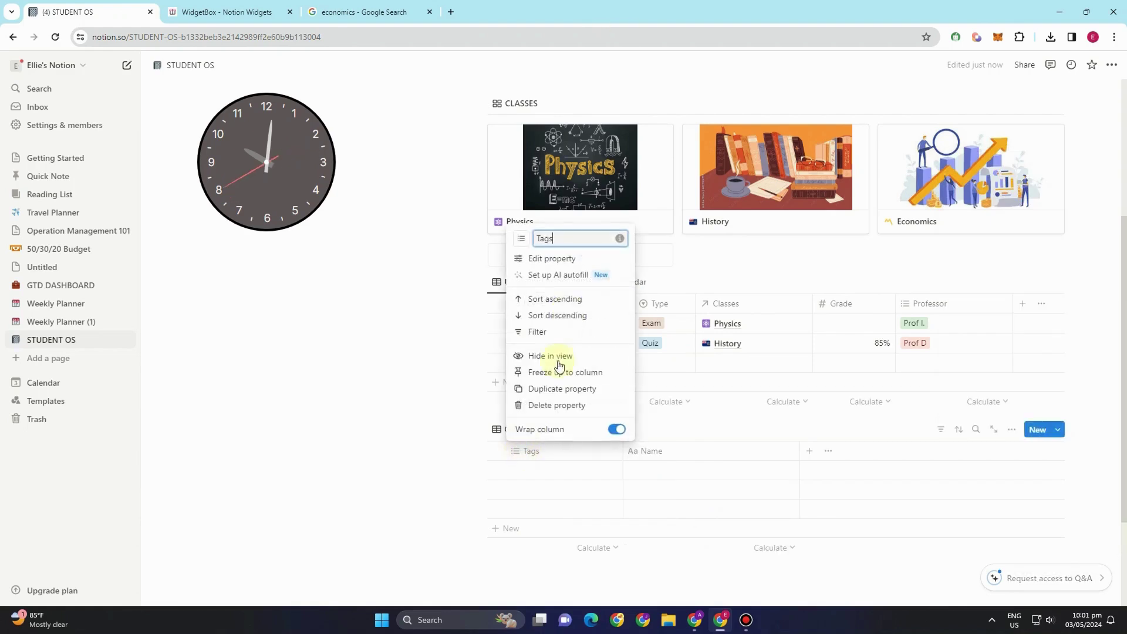
click(578, 262)
double_click(1027, 330)
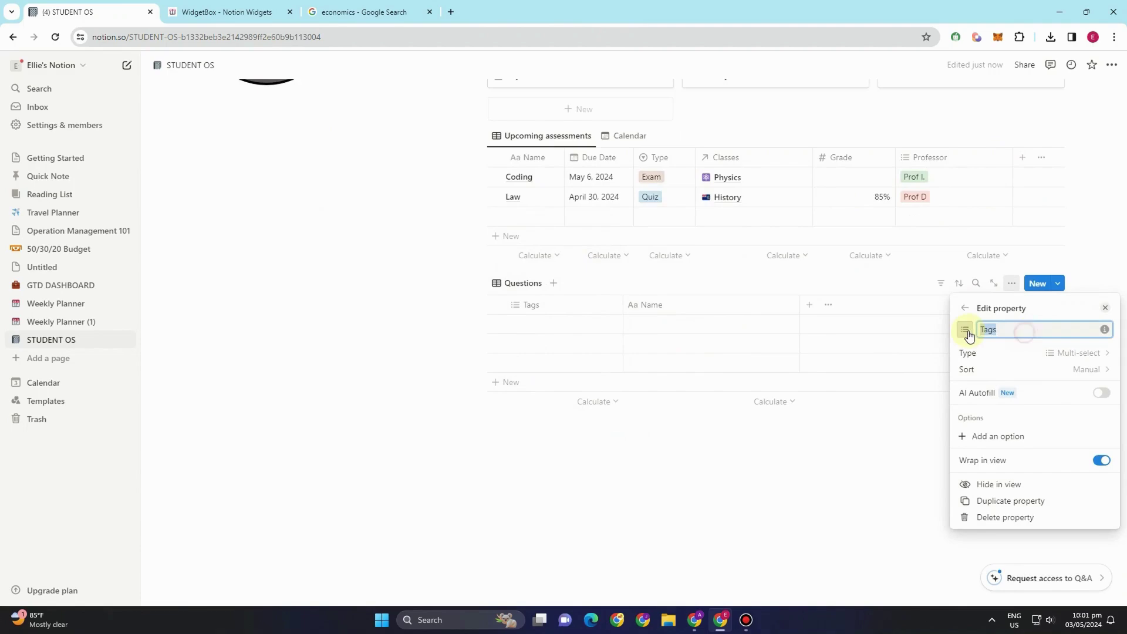
click(1025, 353)
text(re)
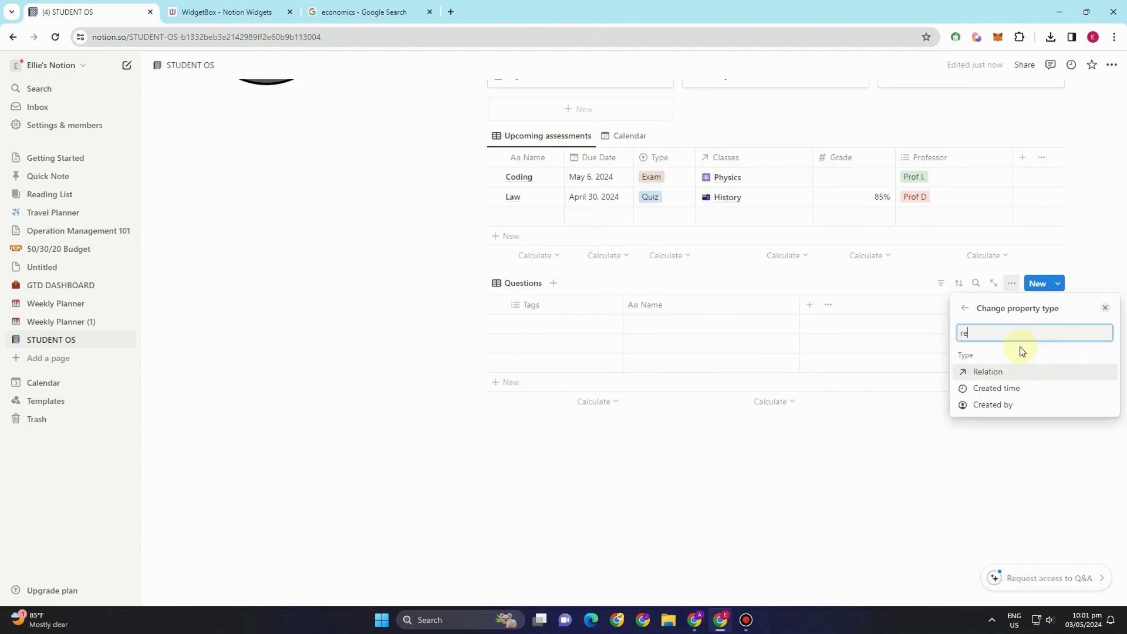
click(1007, 374)
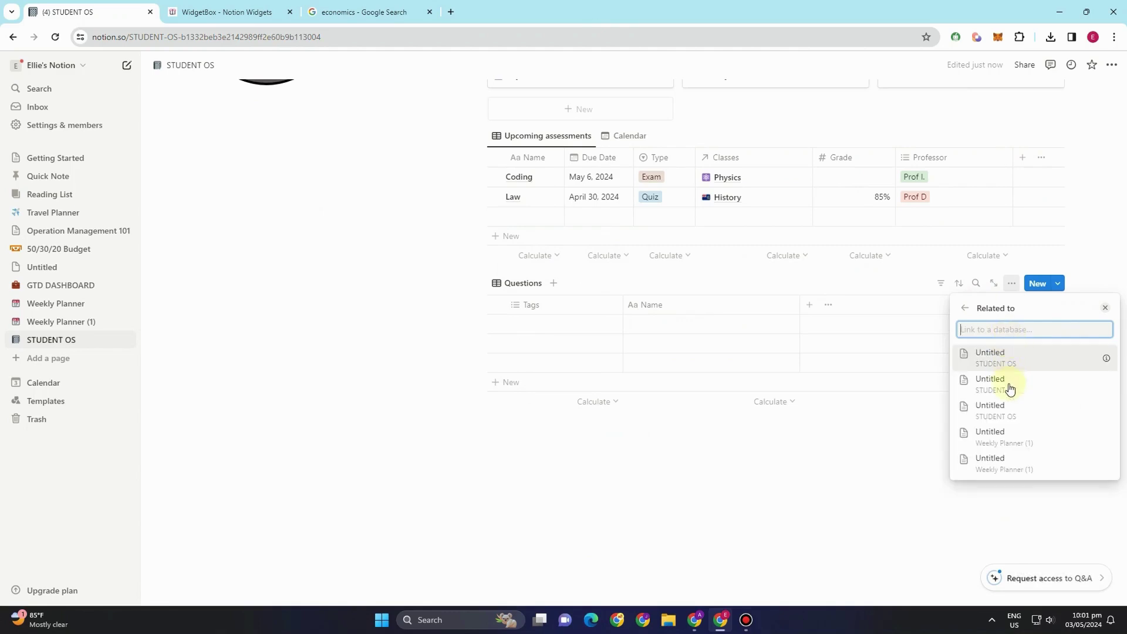
click(1009, 388)
click(1044, 405)
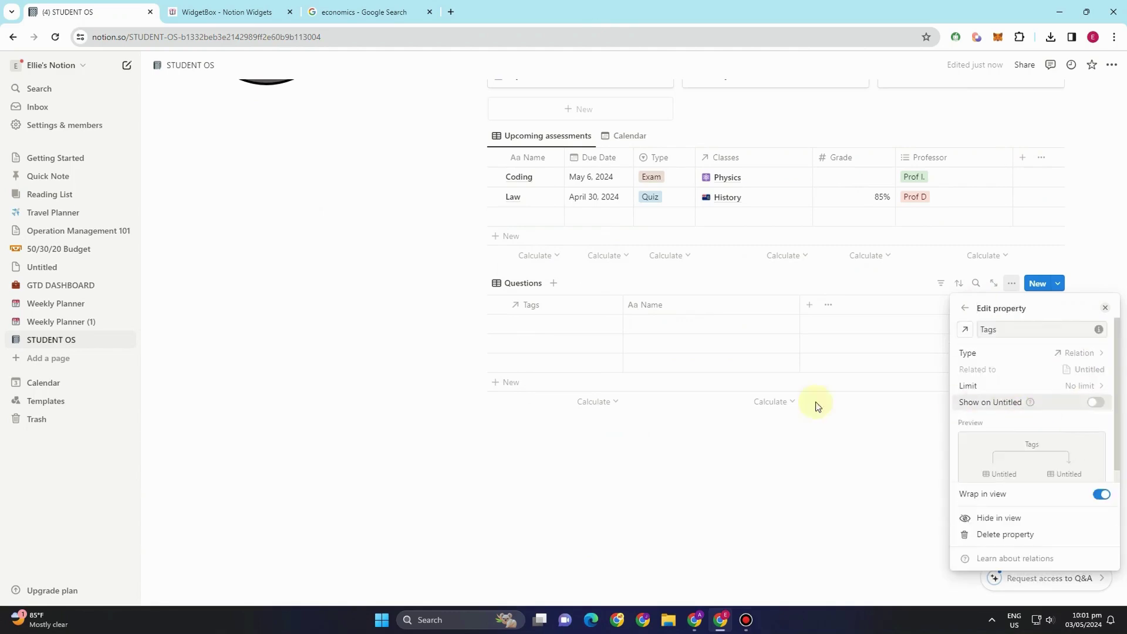
Check the pages the Tags relation can link, discard the Tags column and narrow the Name column
click(553, 327)
click(554, 327)
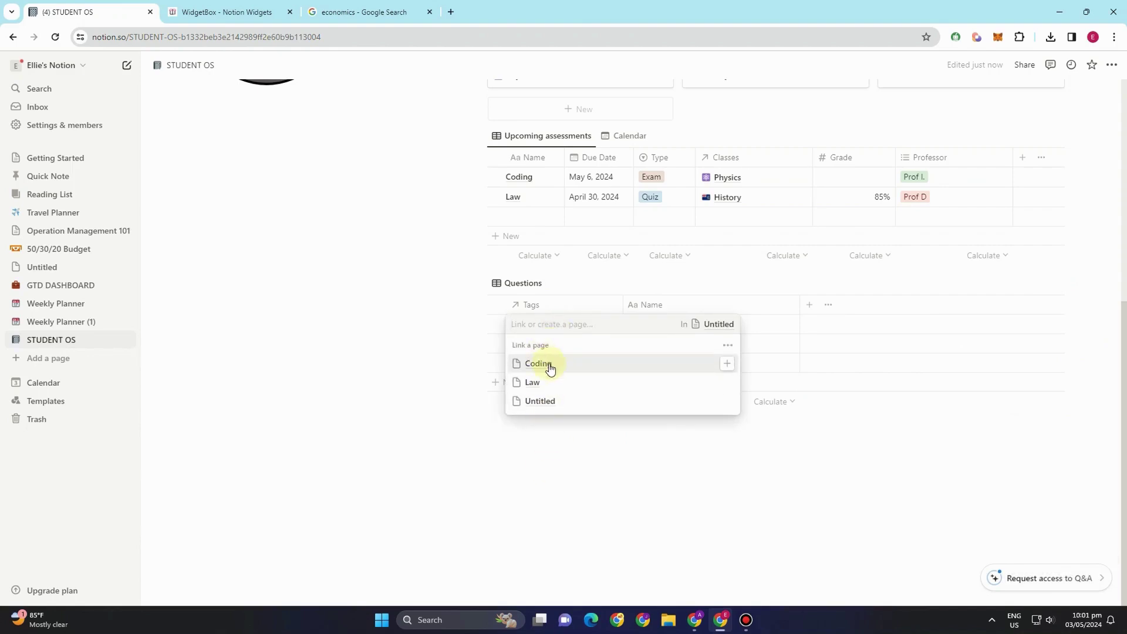
key(ctrl+z)
drag(681, 300, 610, 300)
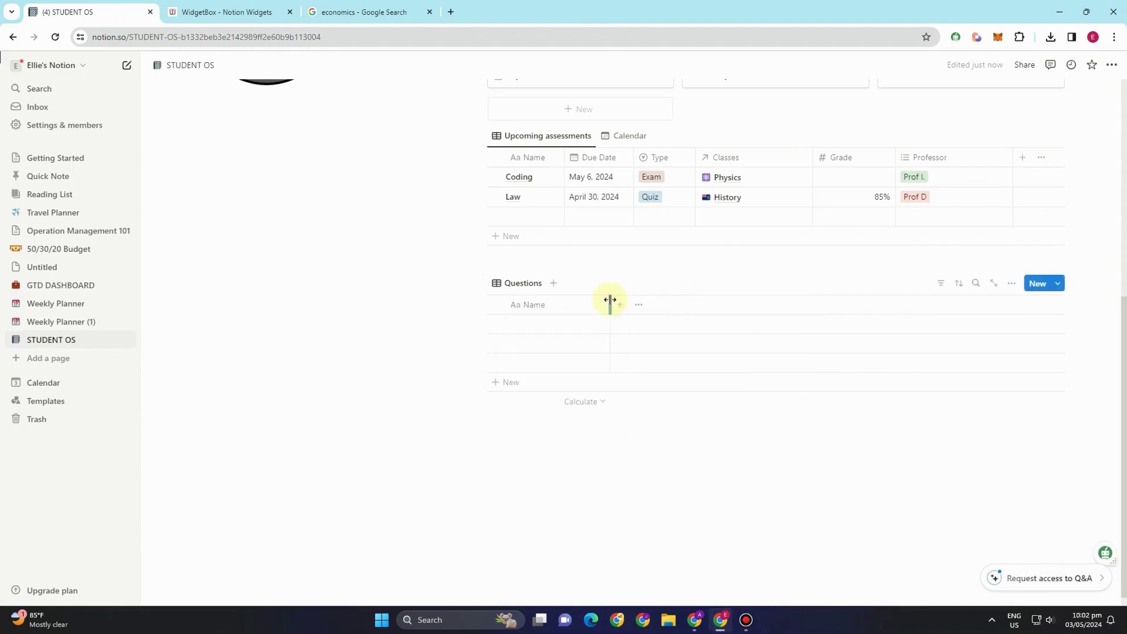
Add a Relation property named Subject, linked to the third listed STUDENT OS database, and place it before the Name column in Questions
click(622, 307)
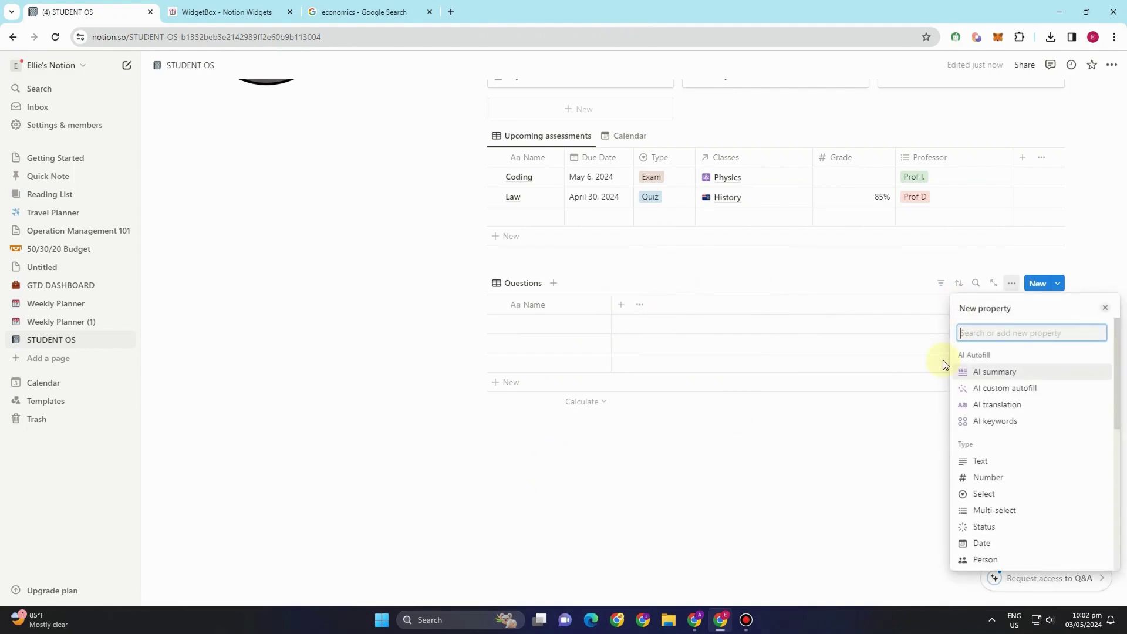
text(re)
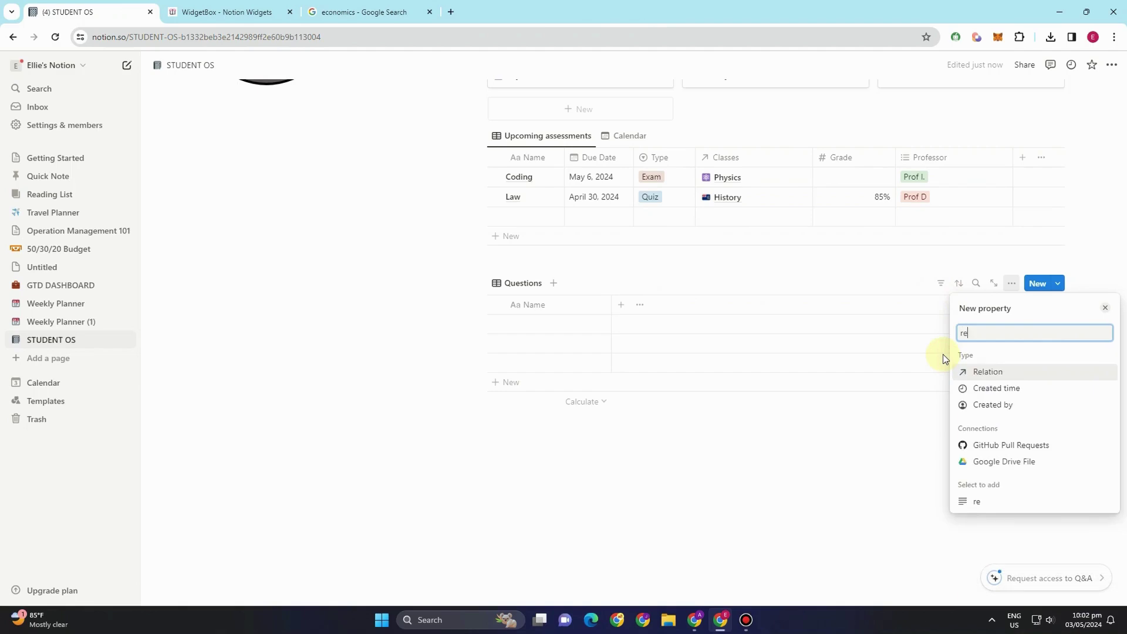
click(982, 372)
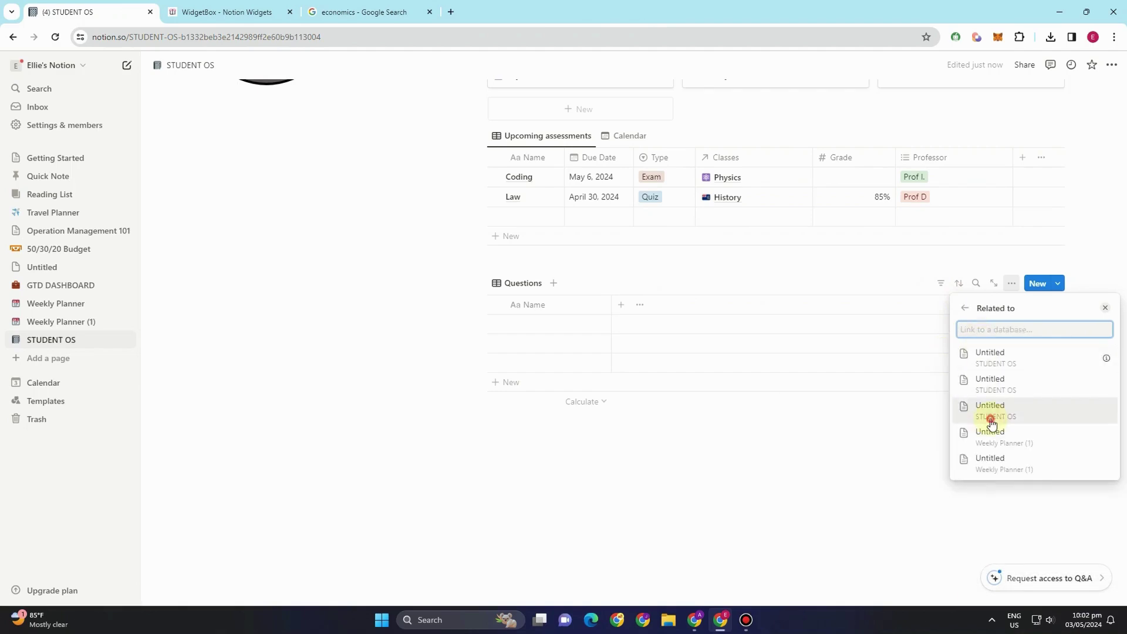
click(991, 418)
click(1026, 404)
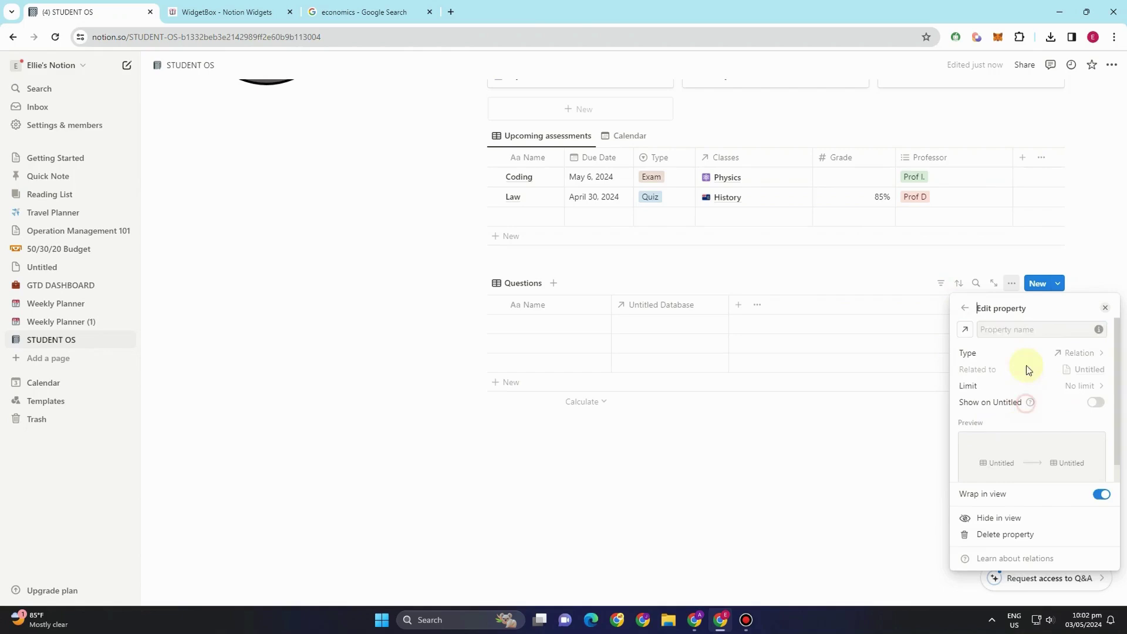
triple_click(1059, 332)
text(Subject)
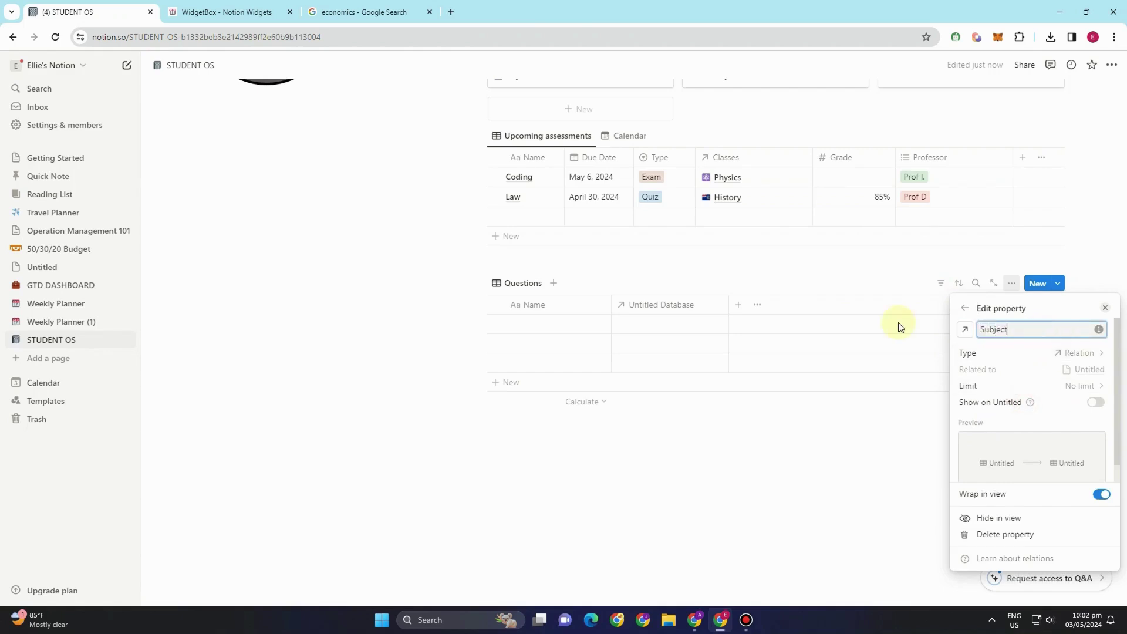
click(771, 504)
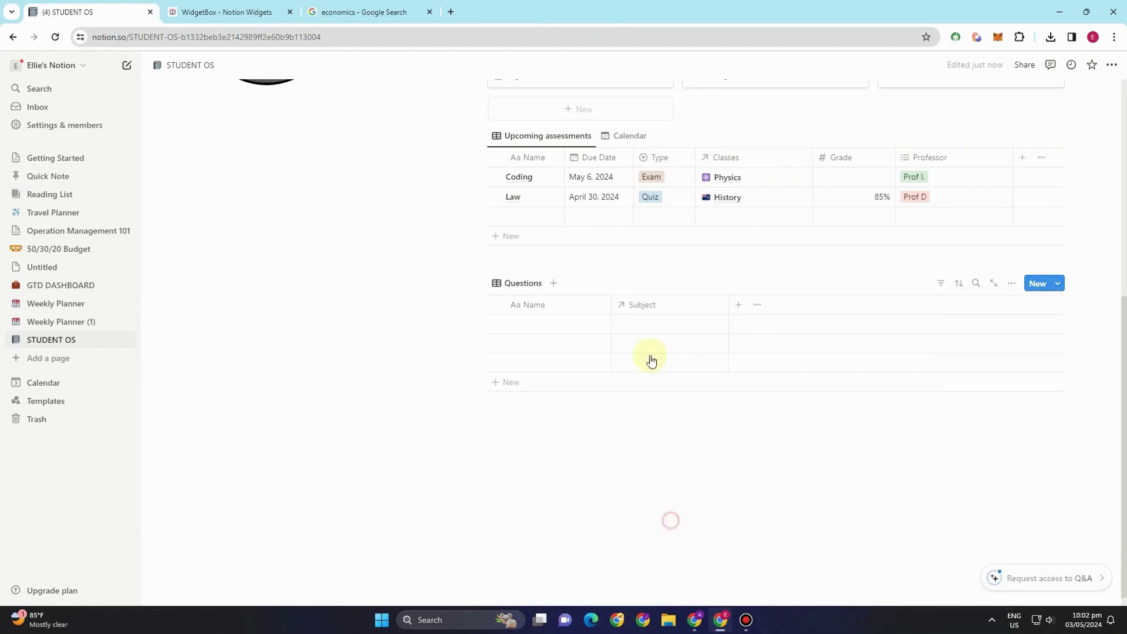
drag(655, 305, 543, 313)
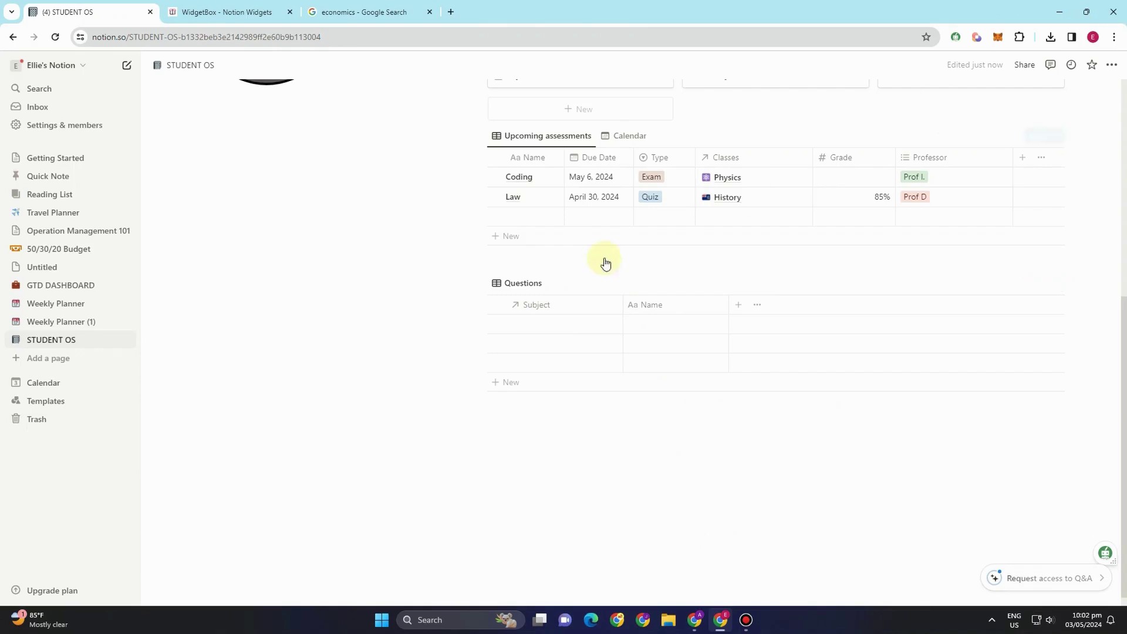
Link the first row's Subject in the Questions table to the History page
click(571, 324)
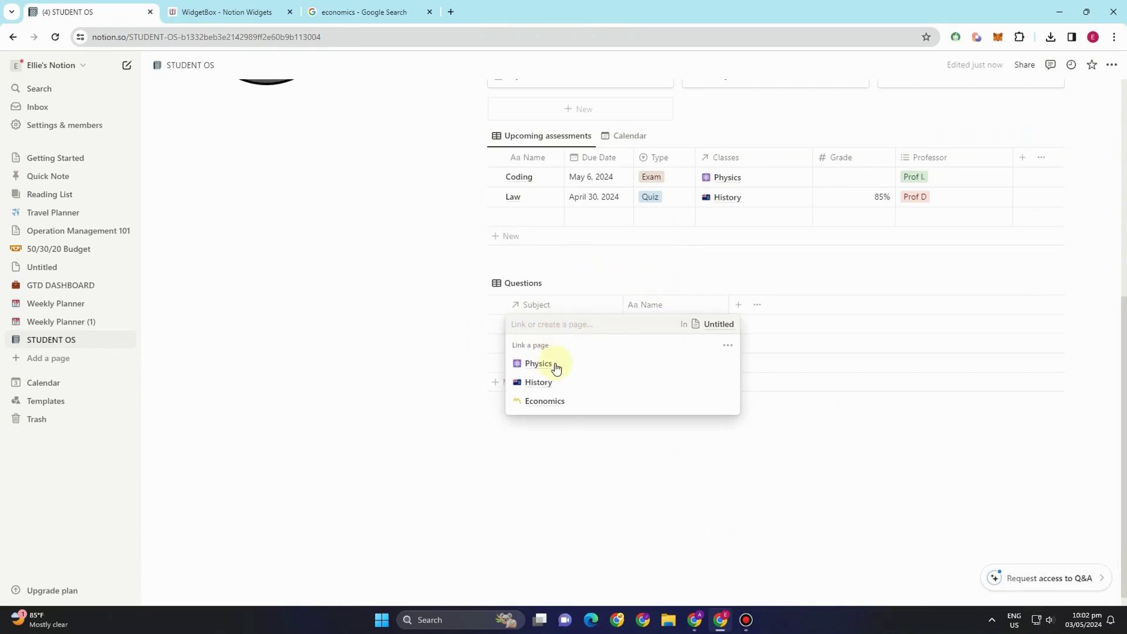
click(552, 382)
key(Escape)
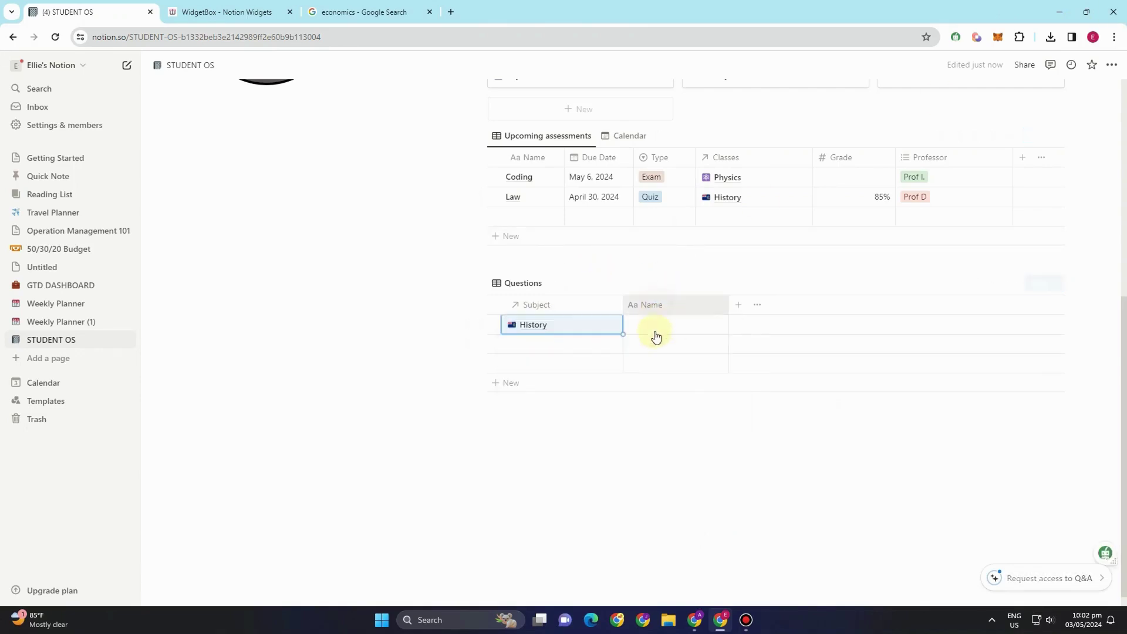
Rename the Name column of the Questions table as Questions
click(650, 305)
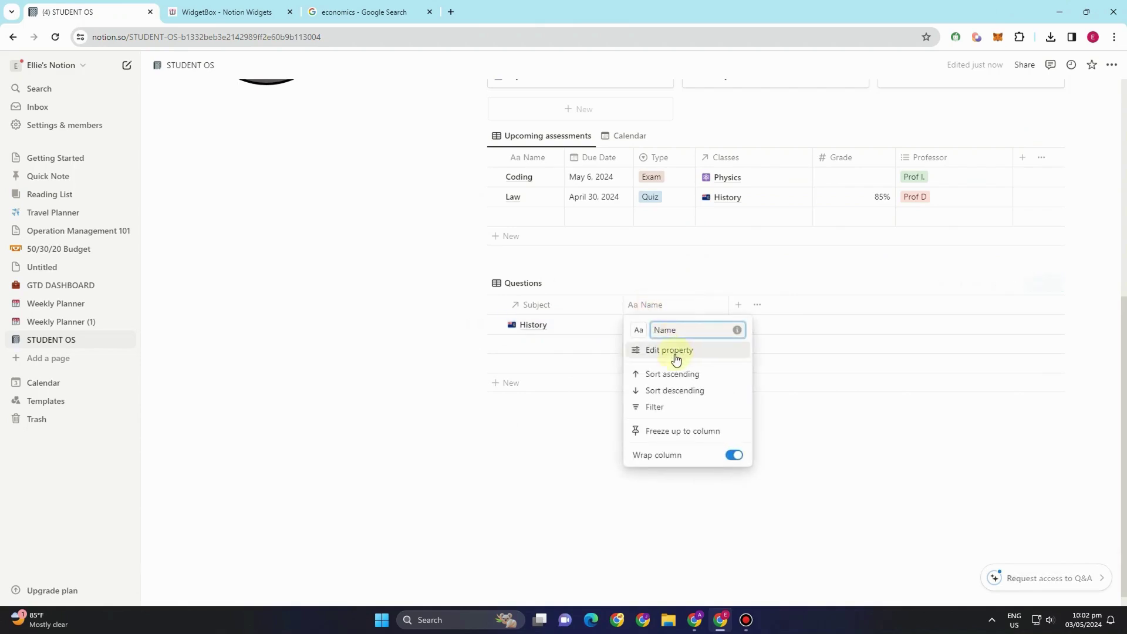
click(684, 332)
text(Questions)
key(Return)
click(679, 440)
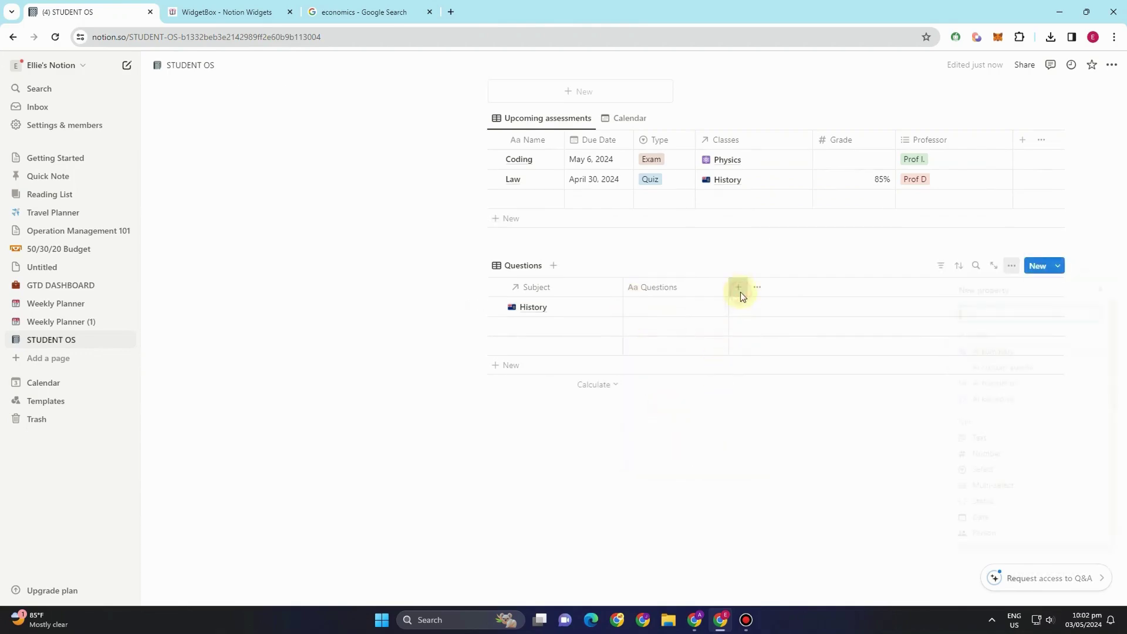
Add a Select property to the Questions table and start adding an option to it
click(740, 289)
text(sel)
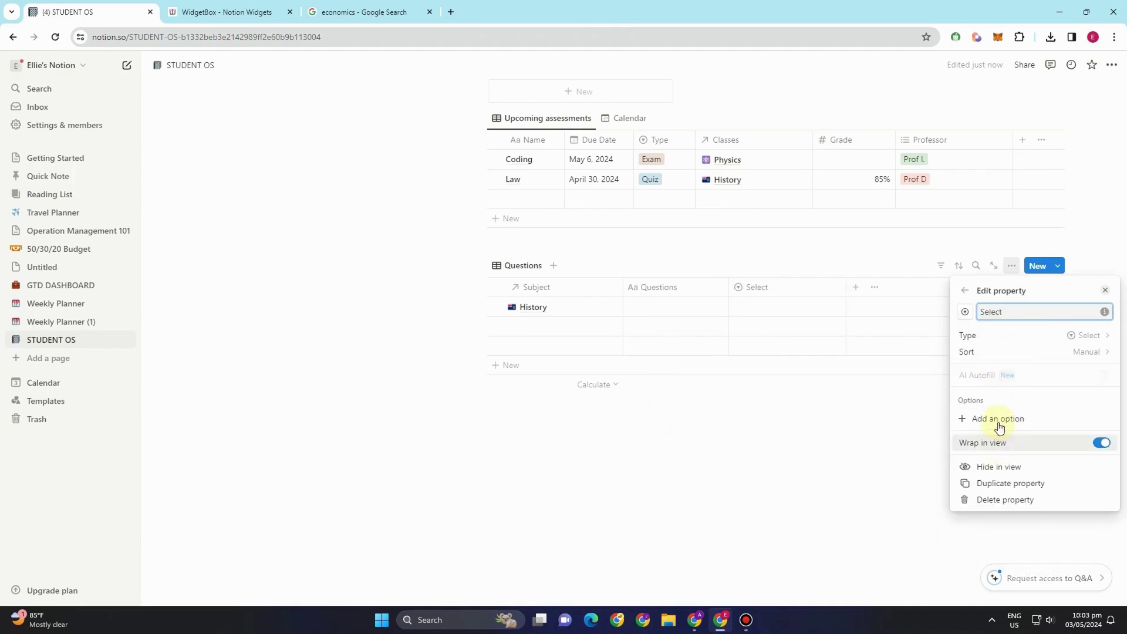
click(995, 418)
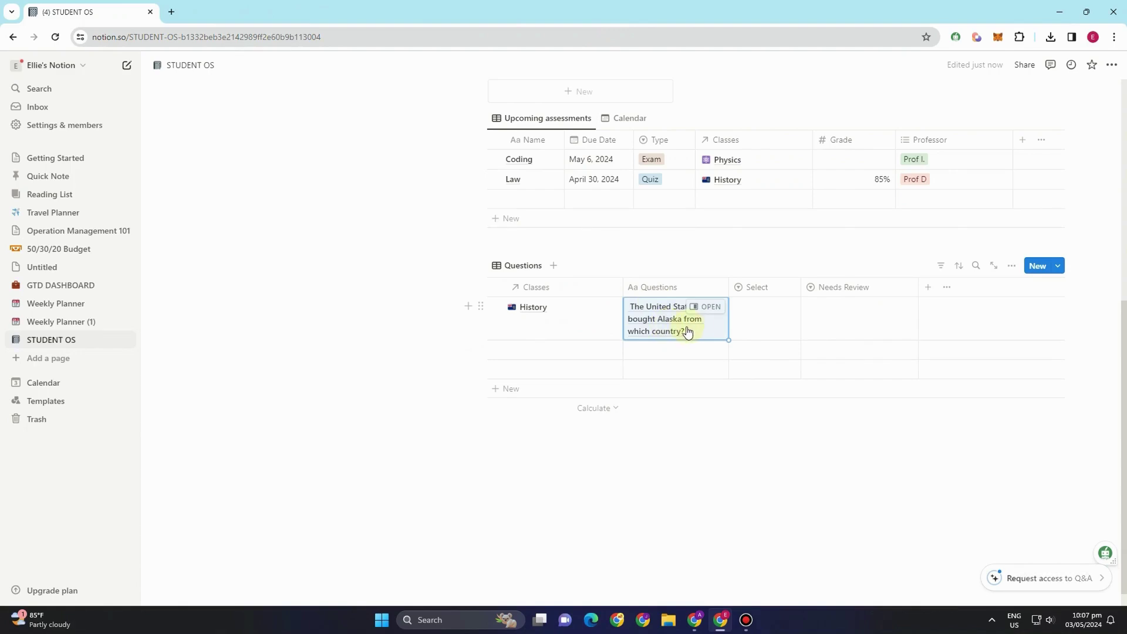
Set the Select value of the History question about Alaska to 3, then change it to 1
click(751, 328)
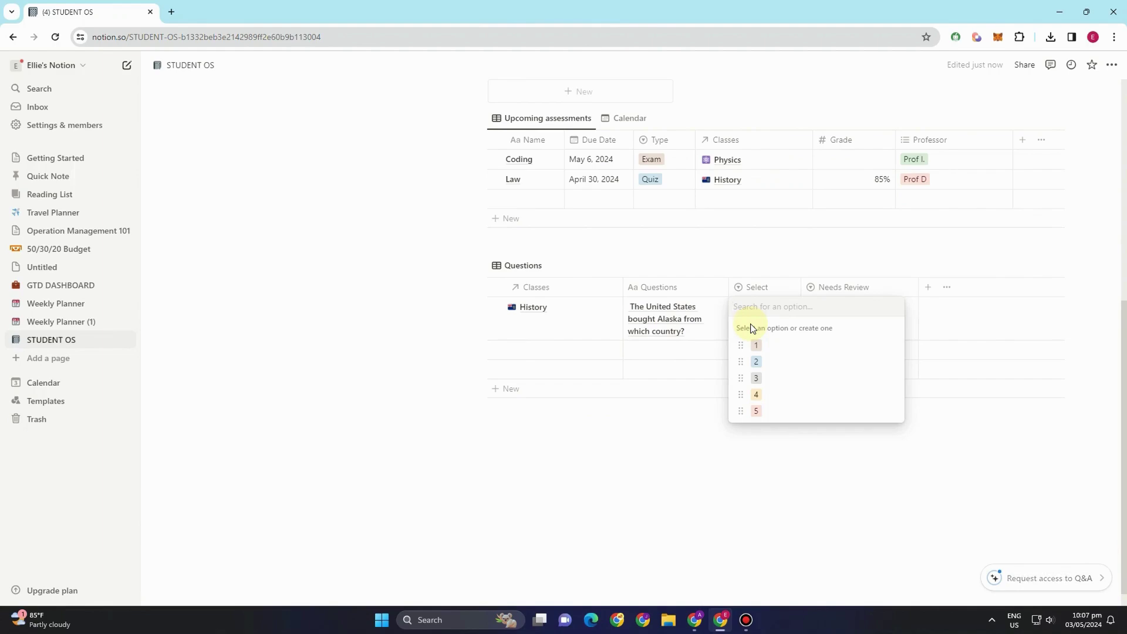
click(756, 378)
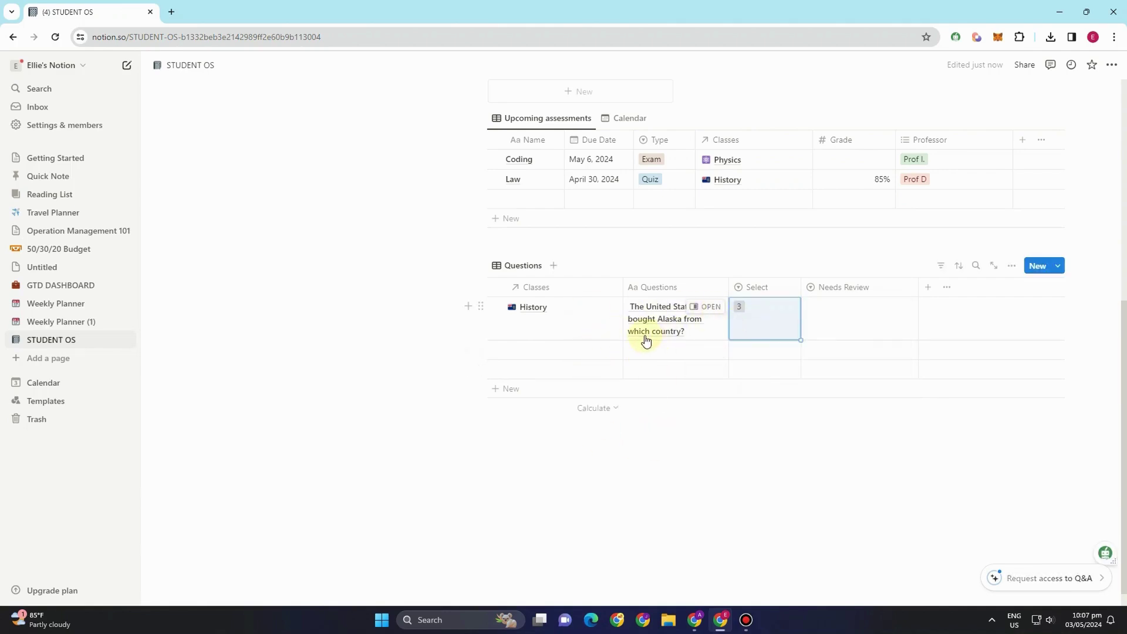
click(741, 326)
click(749, 344)
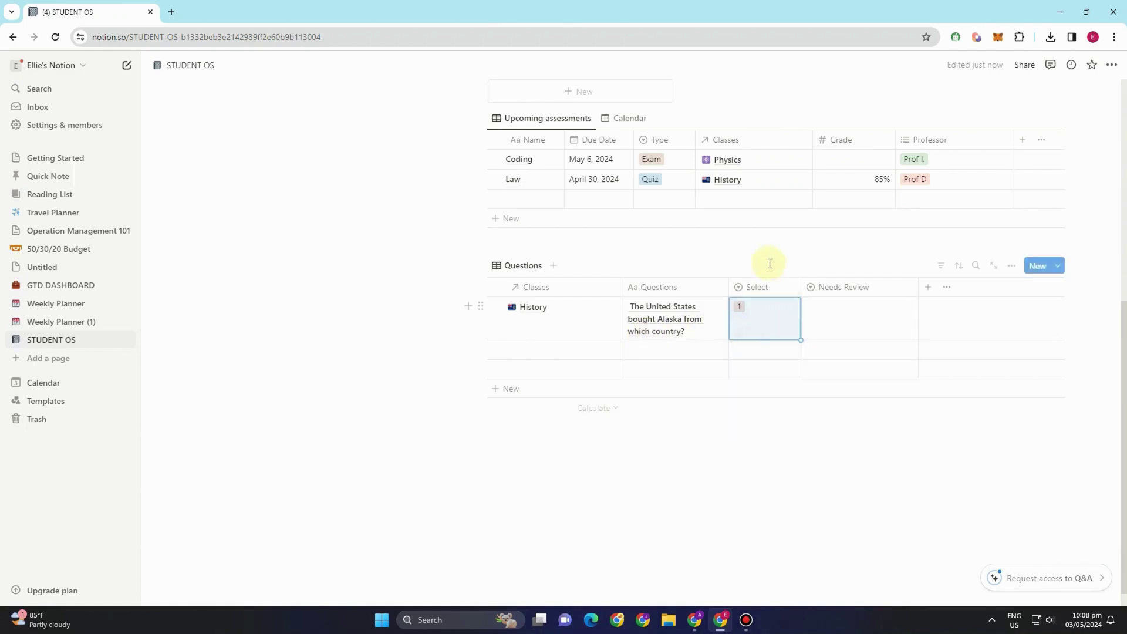
click(752, 429)
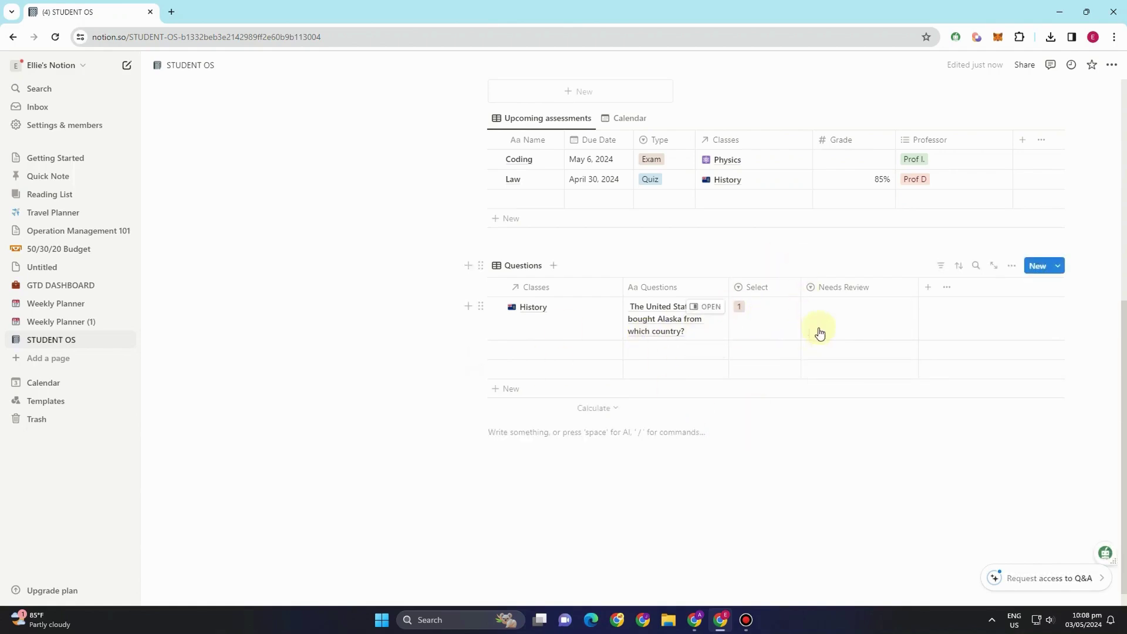
Set Needs Review to Yes for the History question about Alaska
click(842, 317)
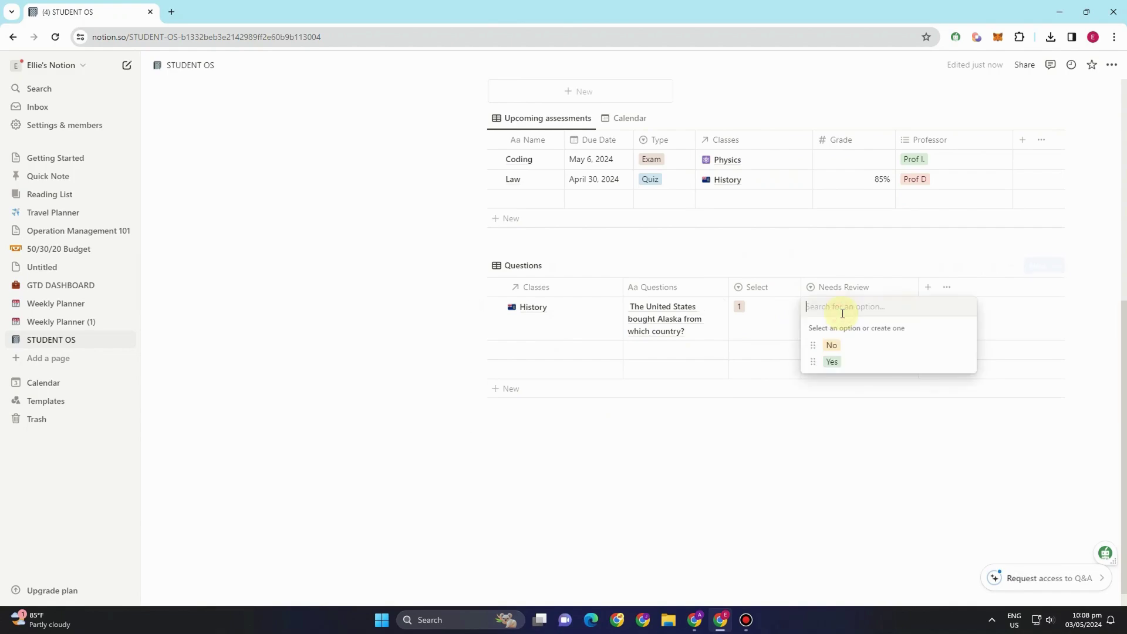
click(832, 361)
click(773, 408)
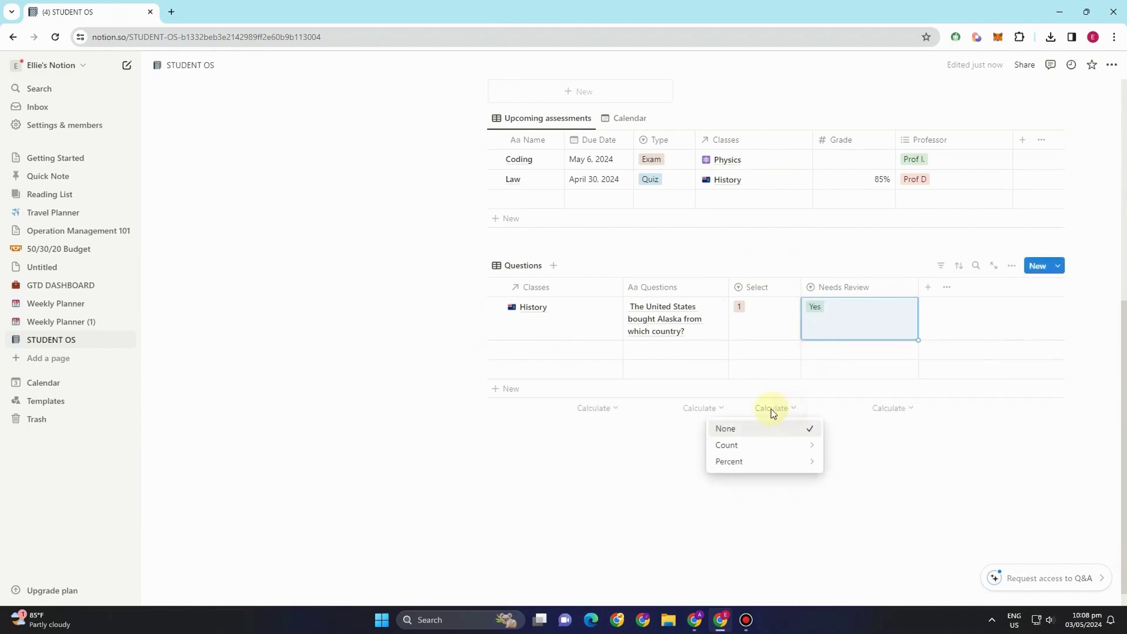
click(744, 243)
click(887, 255)
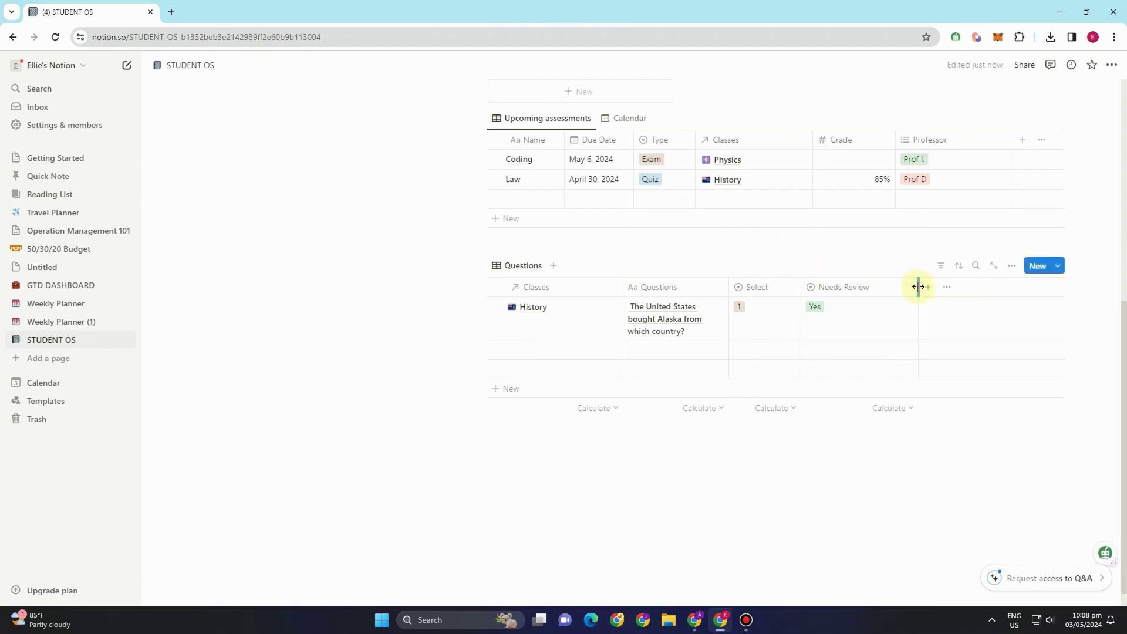
Add a text property named Answers to the Questions table and narrow the Needs Review and Answers columns
drag(919, 287, 875, 287)
click(883, 288)
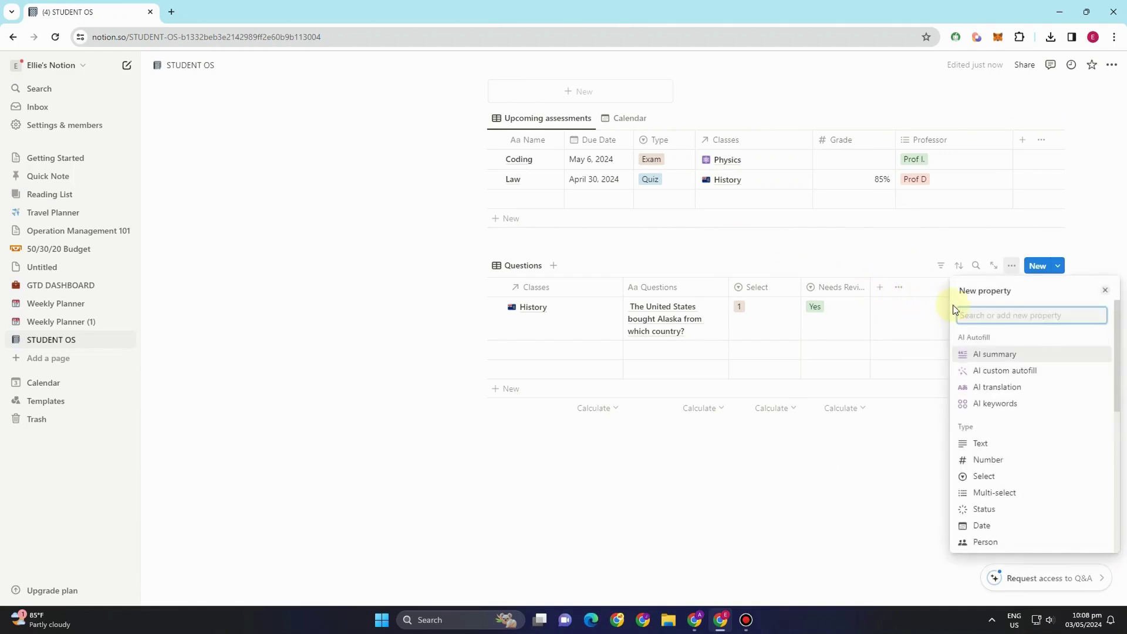
text(Answers)
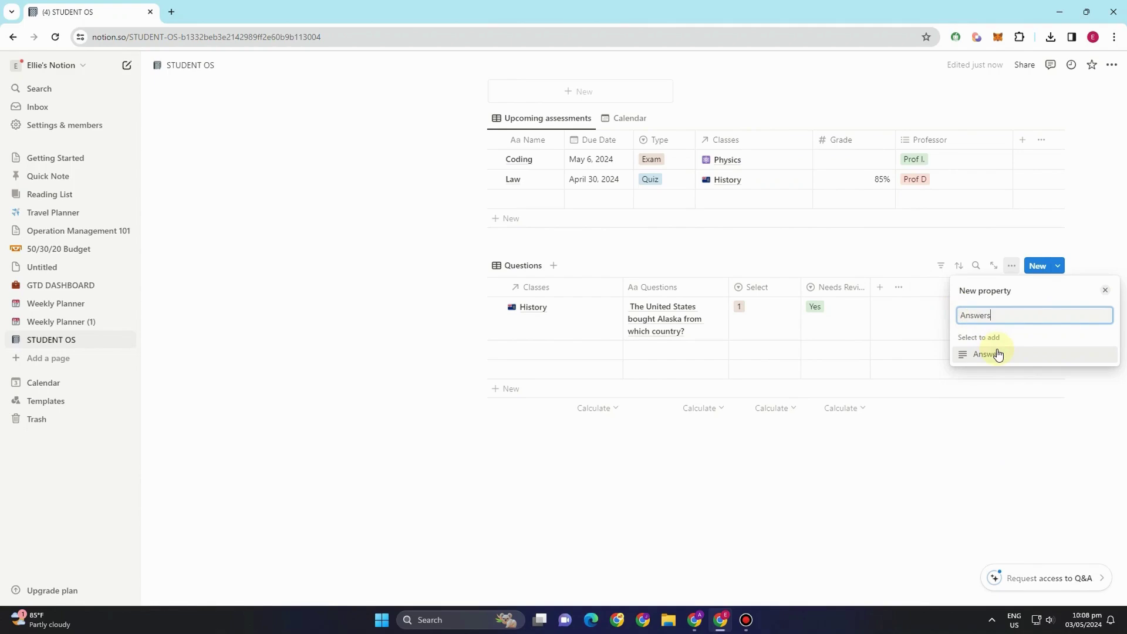
click(998, 354)
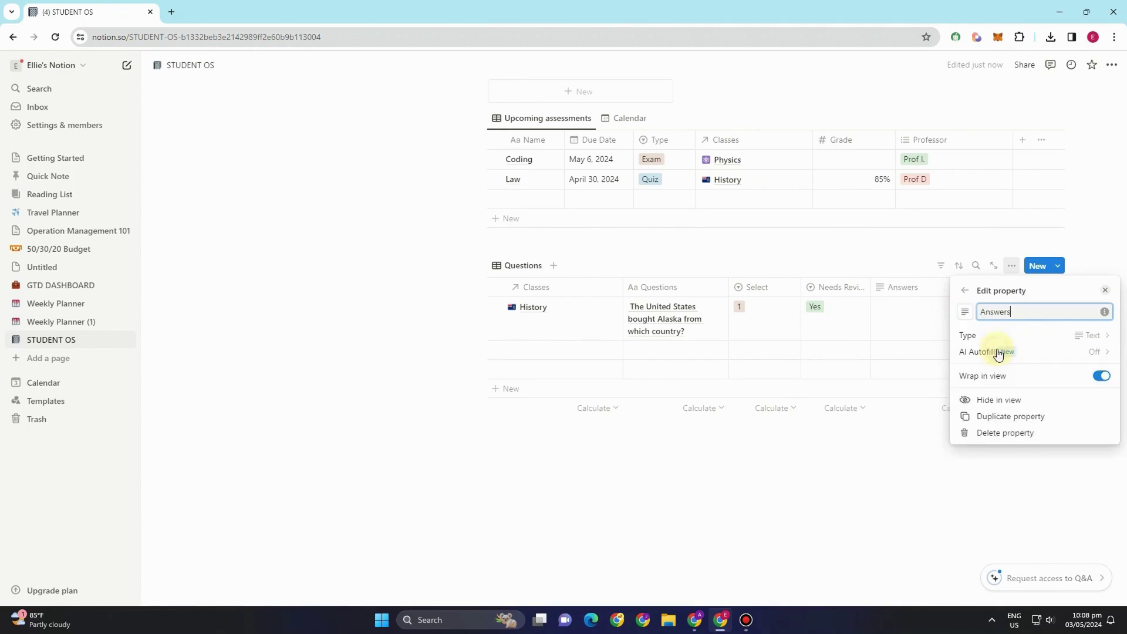
click(925, 466)
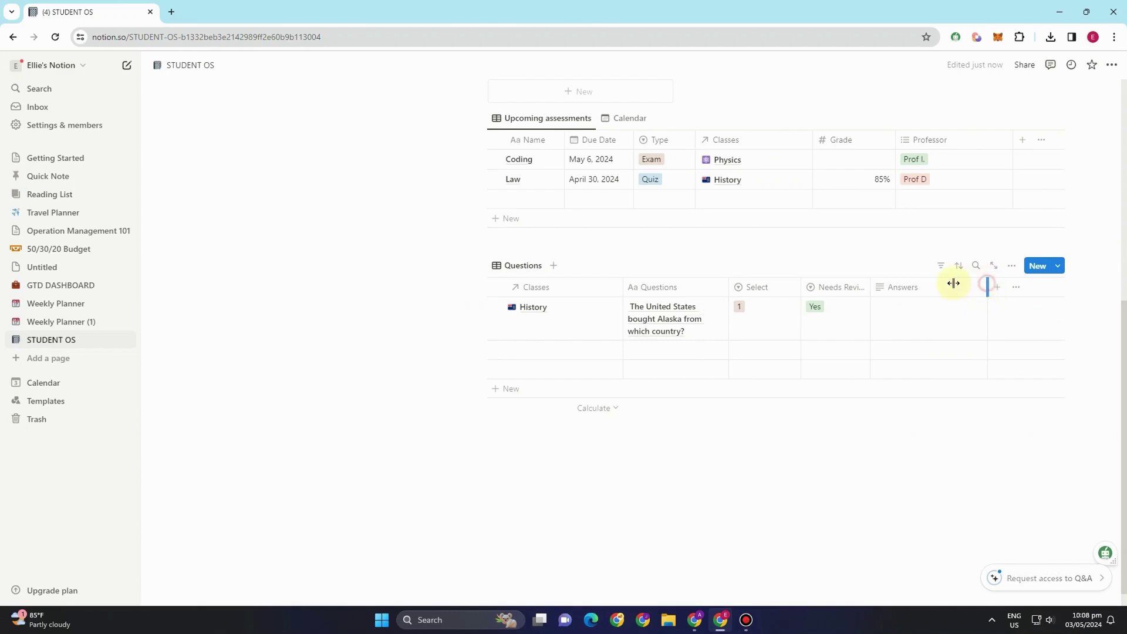
drag(954, 283, 955, 284)
click(534, 408)
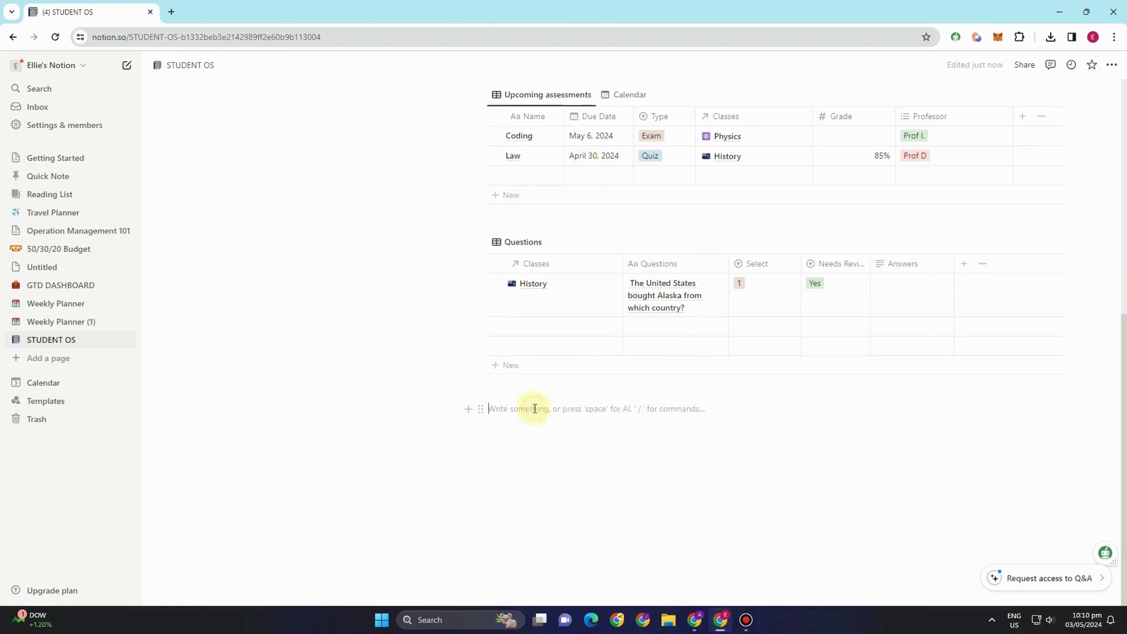
text(/to)
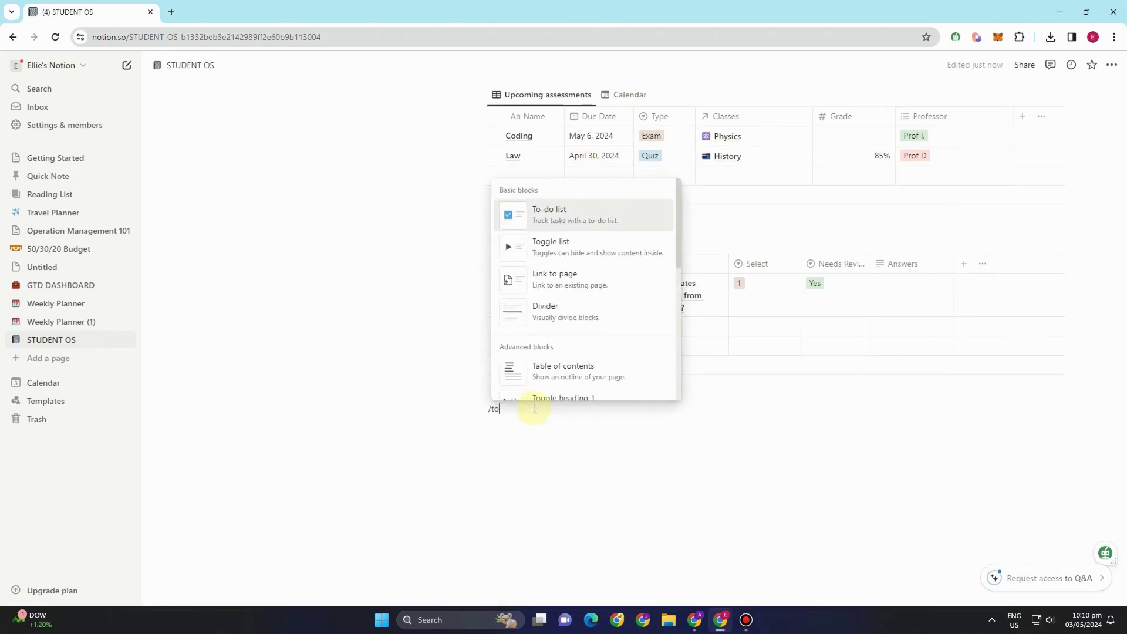
click(584, 221)
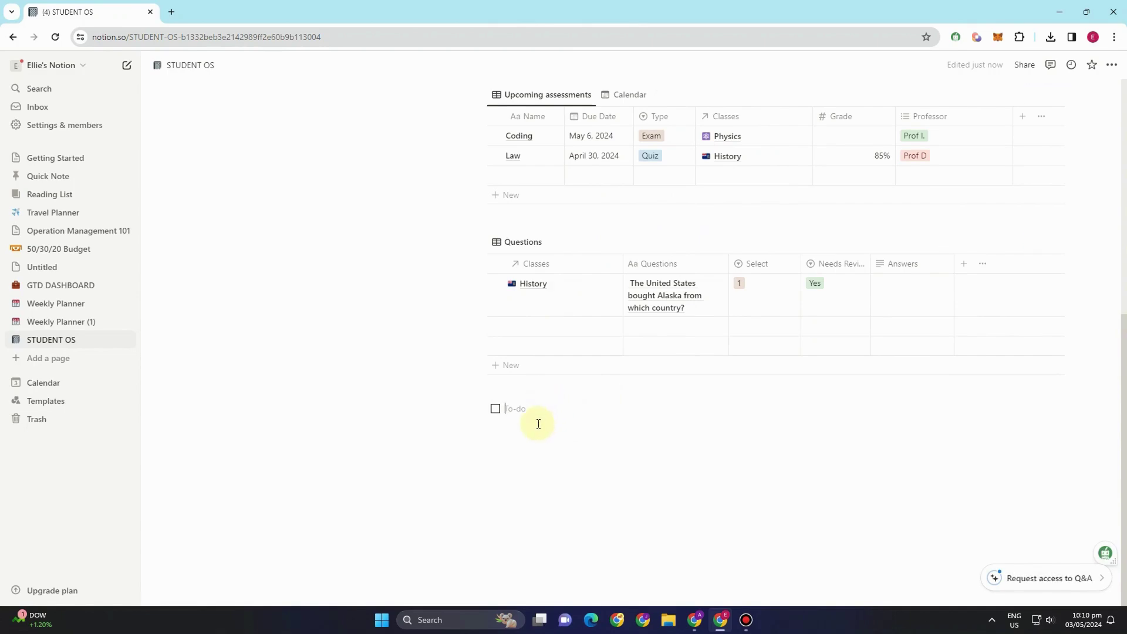
key(BackSpace)
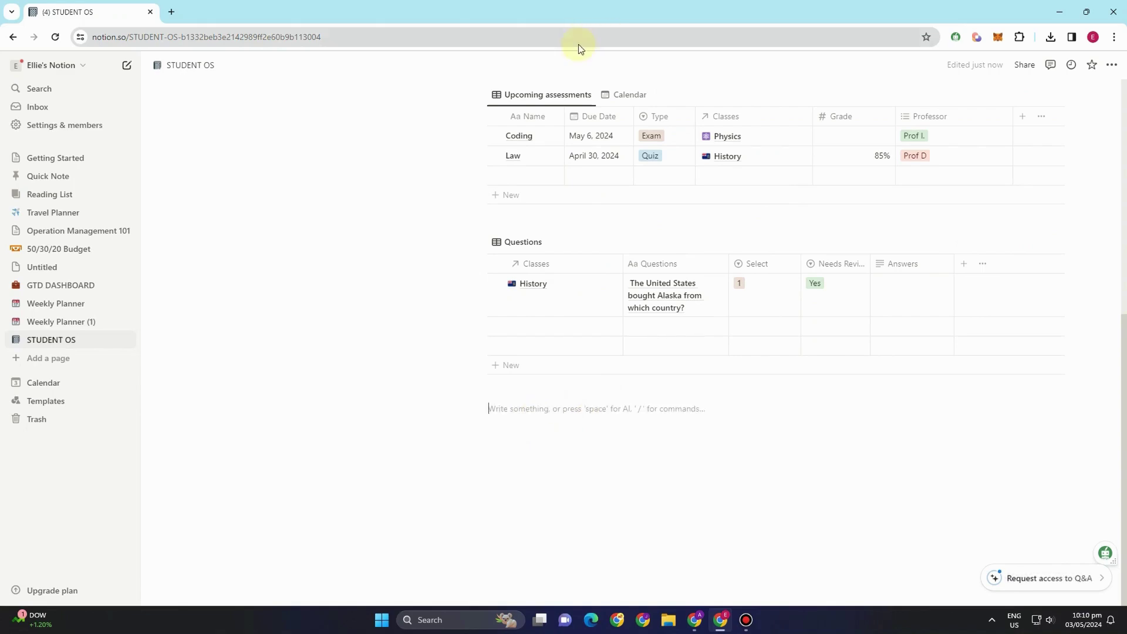
Add a Heading 1 reading "To do List" below the Questions table
text(/he)
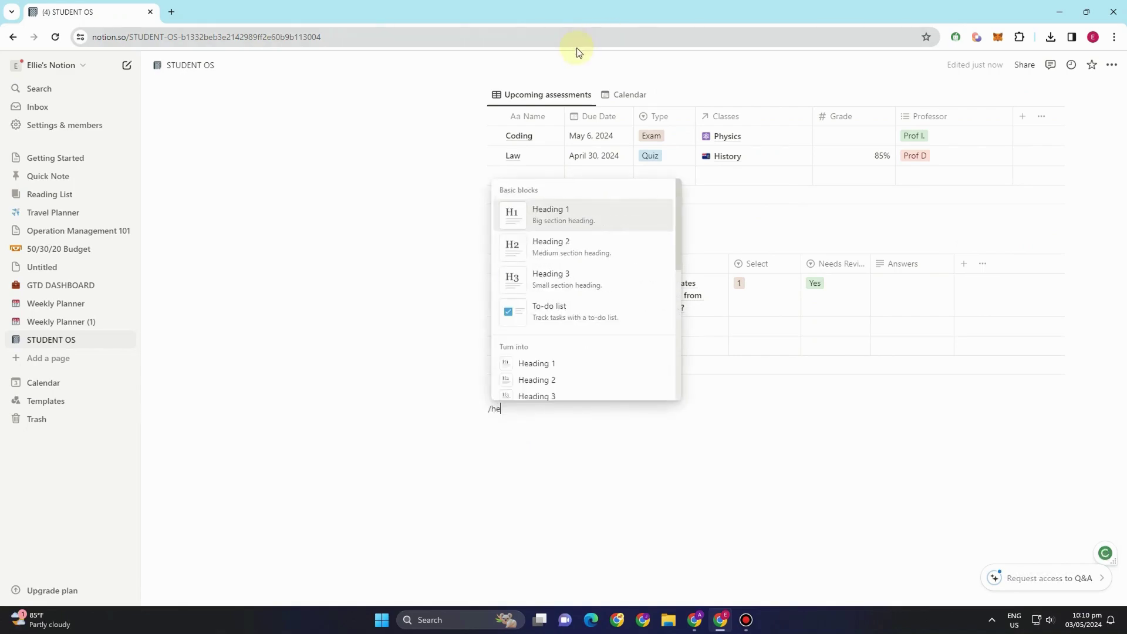
click(570, 213)
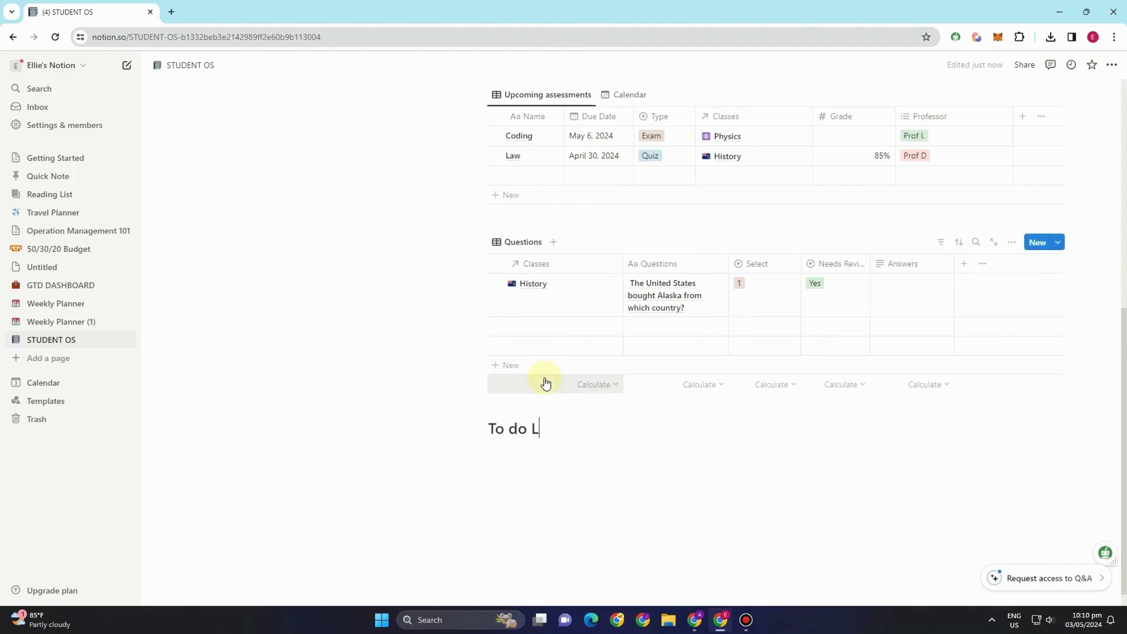
key(Return)
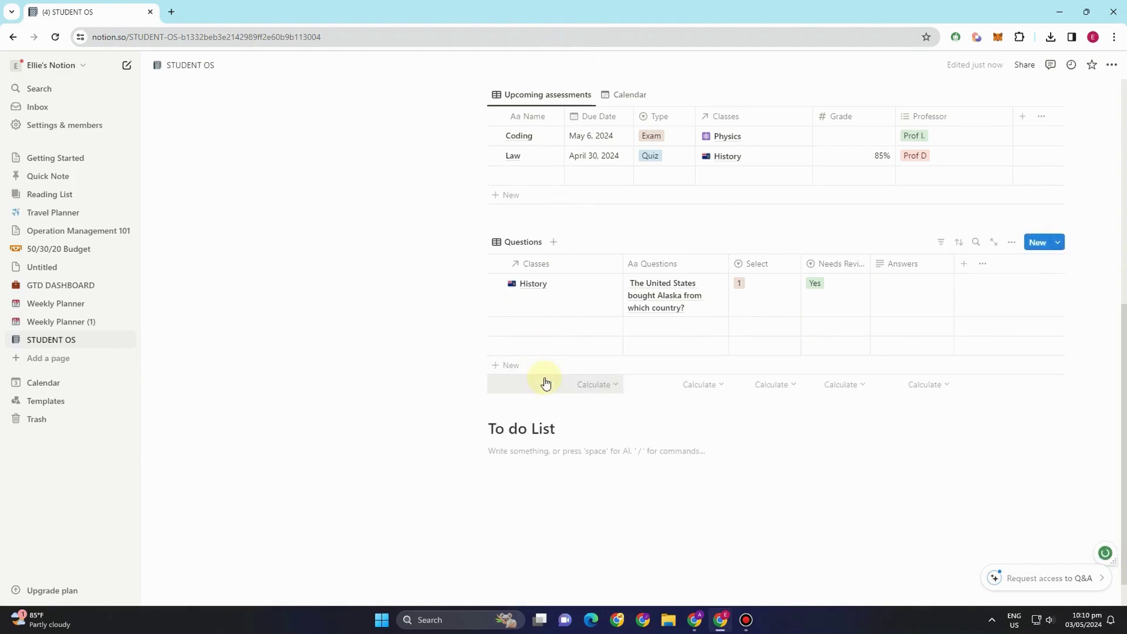
Insert a new inline table database directly below the To do List heading
text(/)
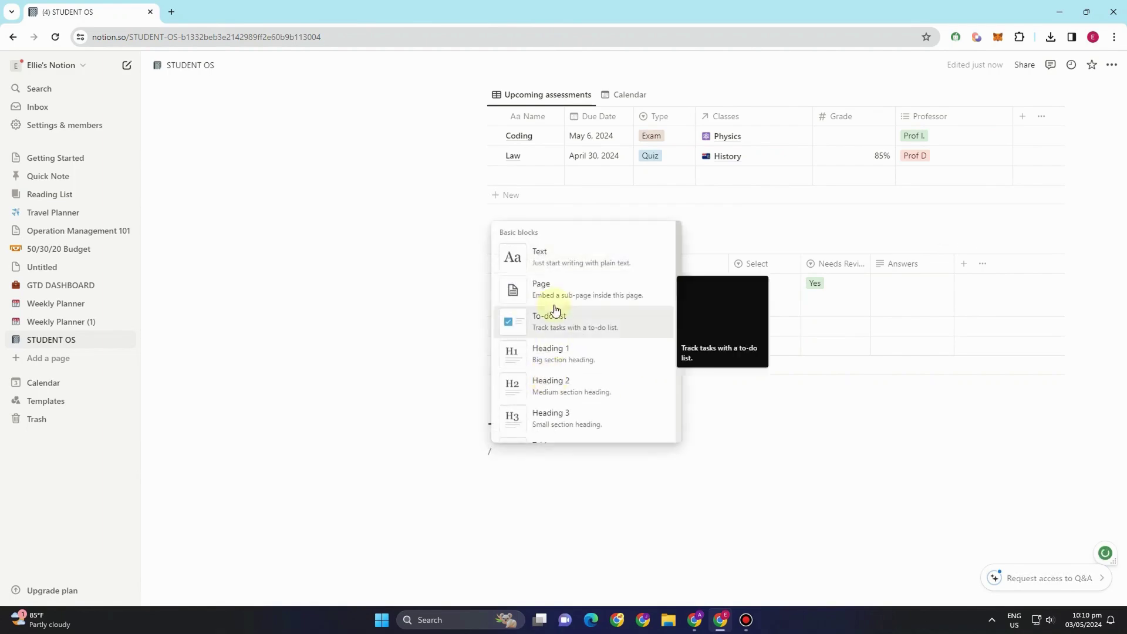
scroll(585, 388, down, 2)
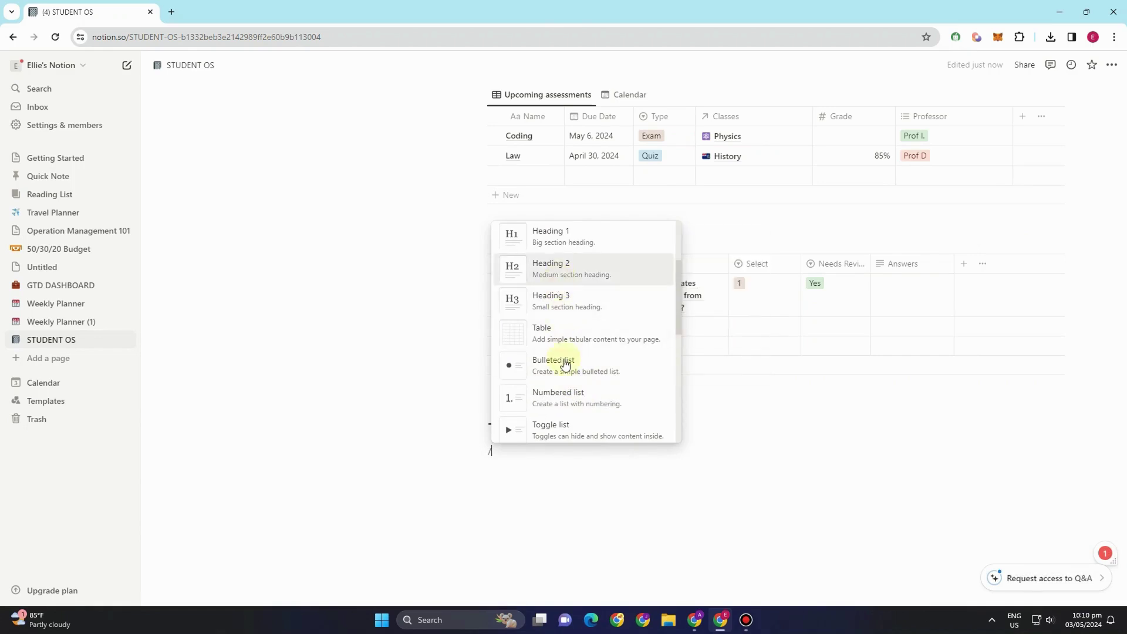
scroll(569, 376, down, 5)
scroll(572, 388, down, 5)
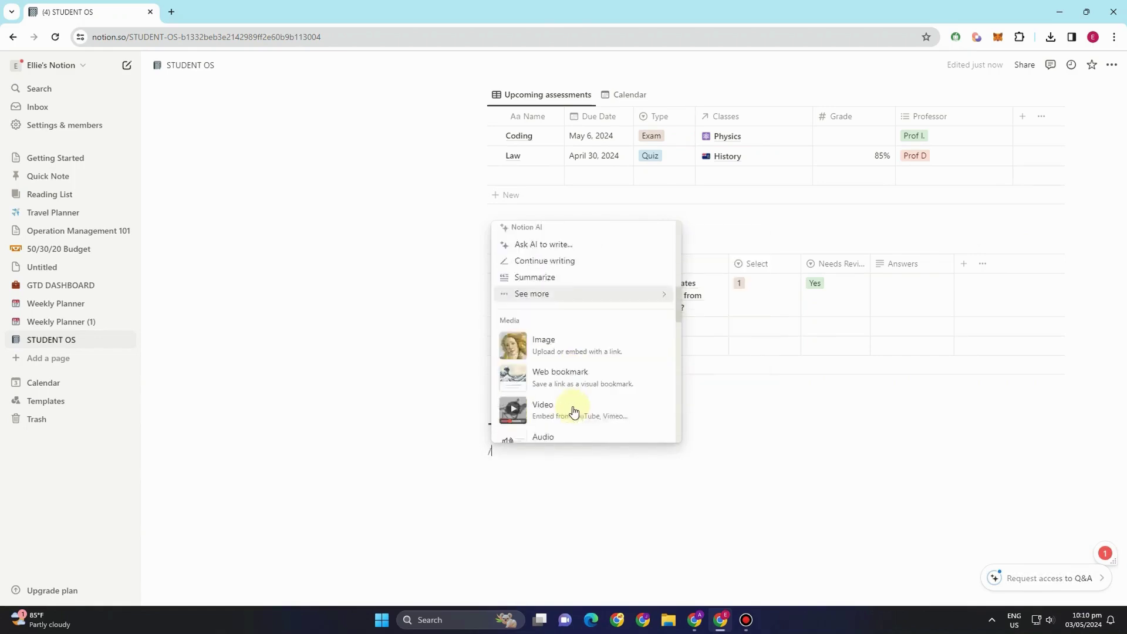
click(581, 399)
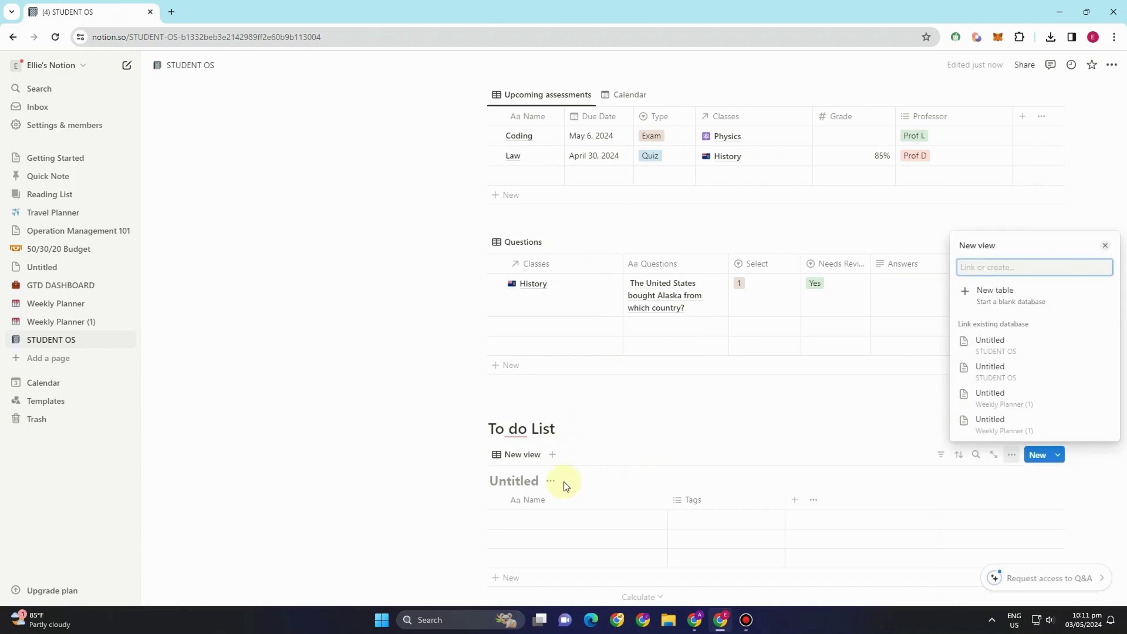
click(825, 418)
Hide the database title of the table under the To do List heading
click(1012, 455)
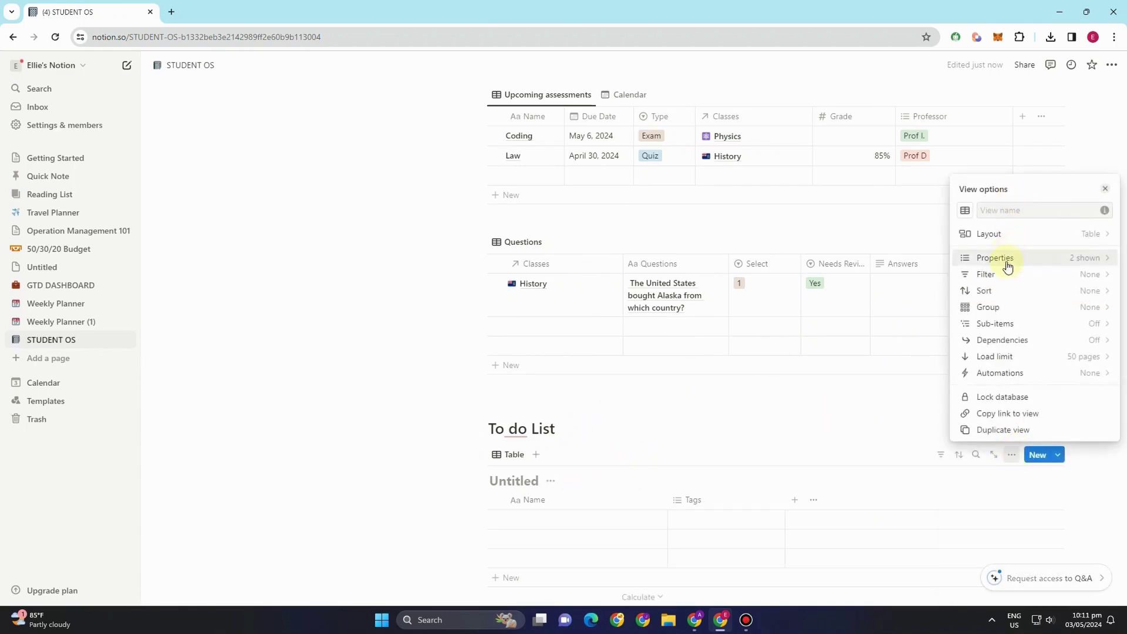
click(1007, 235)
click(1101, 340)
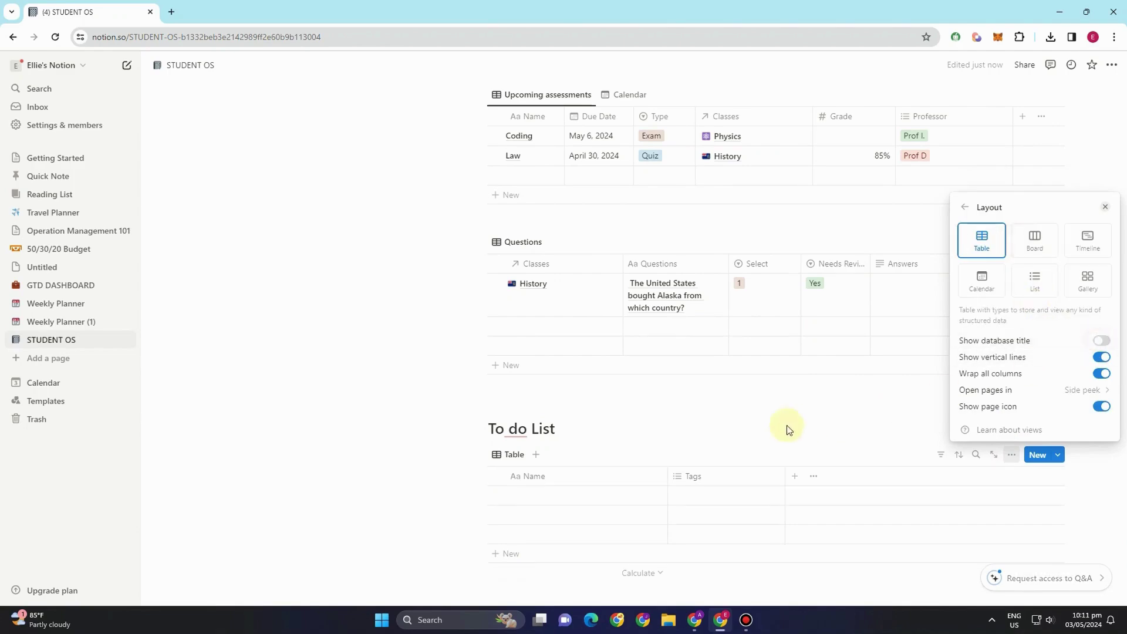
click(787, 425)
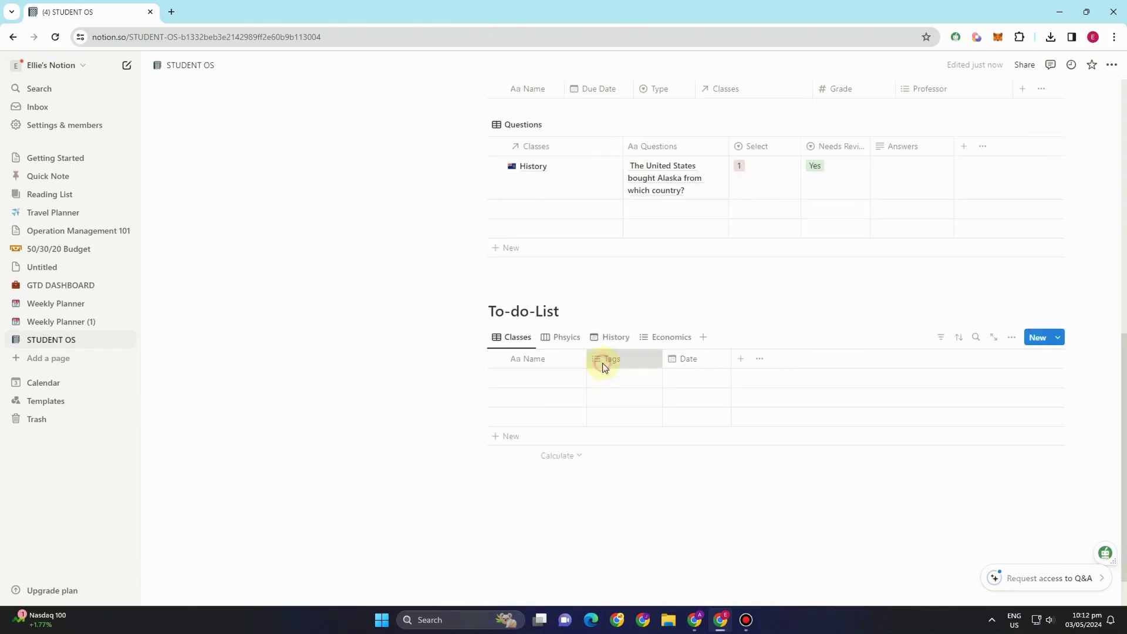
click(605, 359)
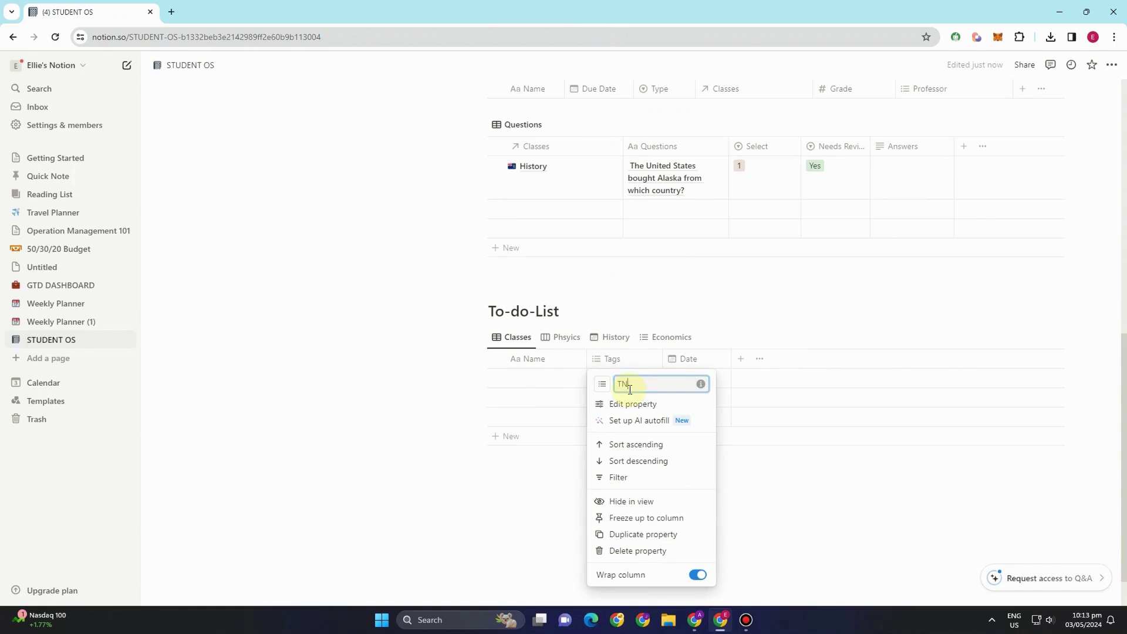
text(Name)
key(Escape)
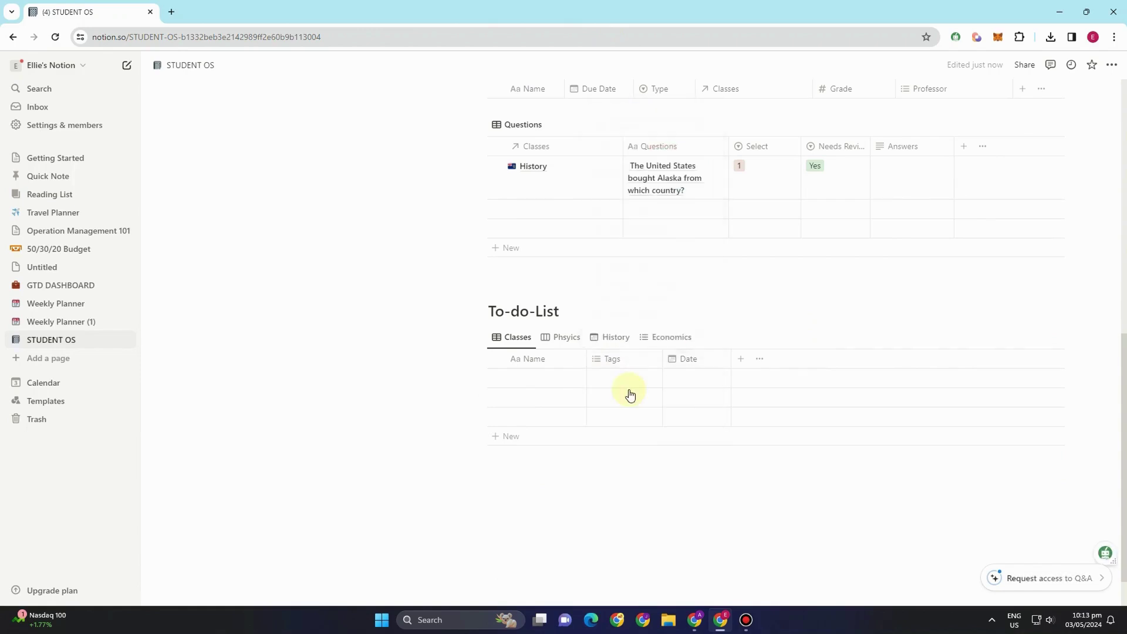
Add a Status property to the Classes view of the To-do-List table
click(736, 367)
text(st)
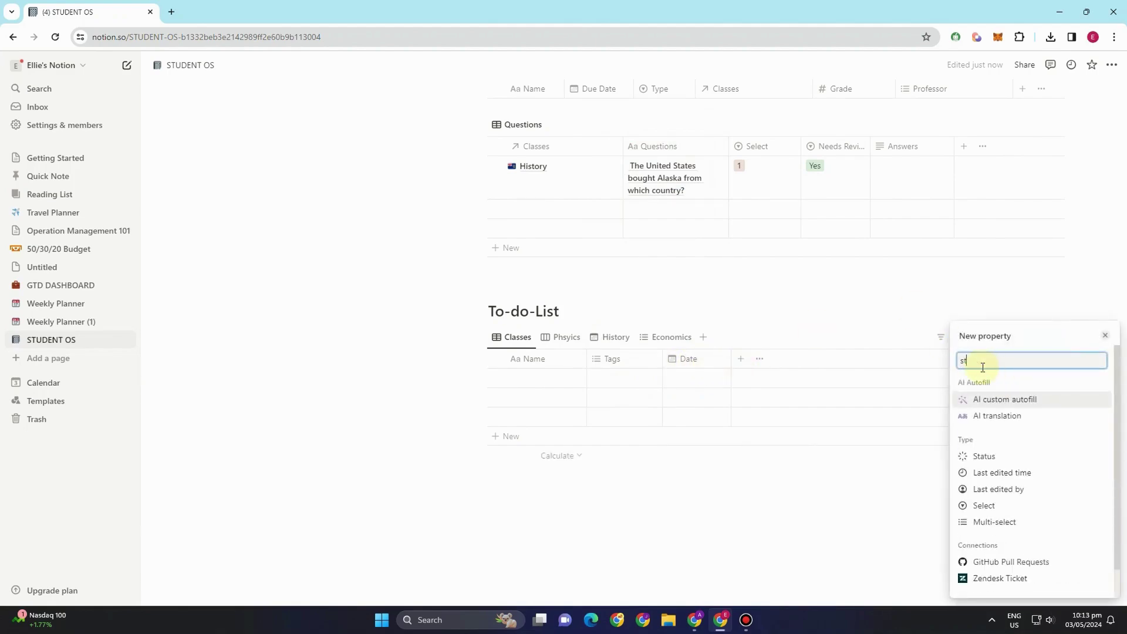
text(a)
click(995, 469)
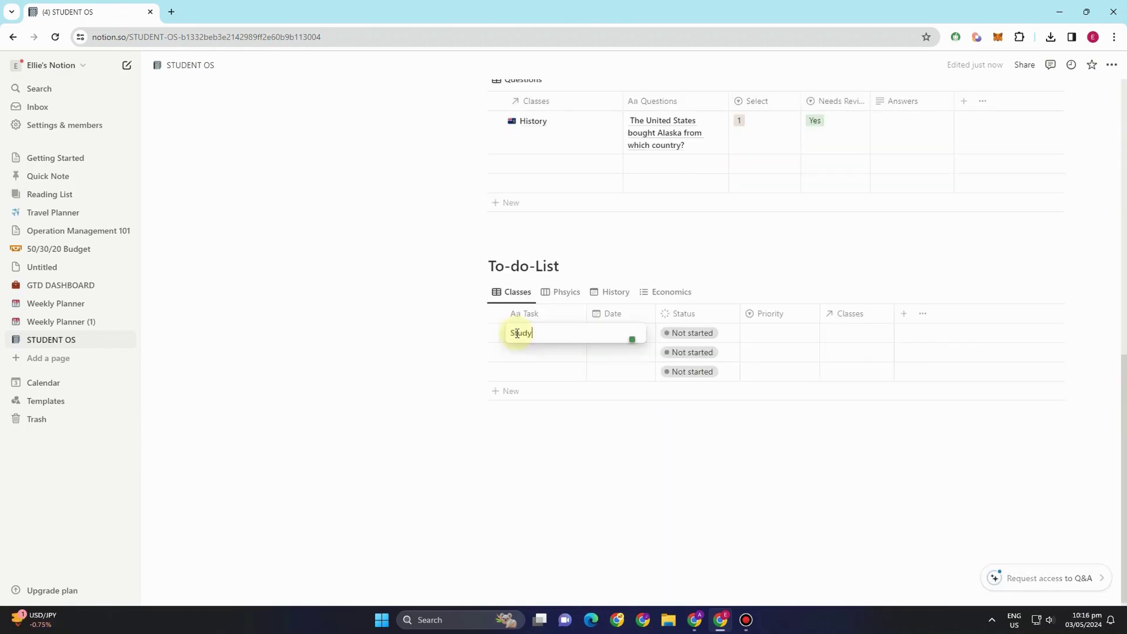
Complete the first To-do-List task name as "Study electromagnetism" and set its date to May 4, 2024
text(electromagnetism)
key(Return)
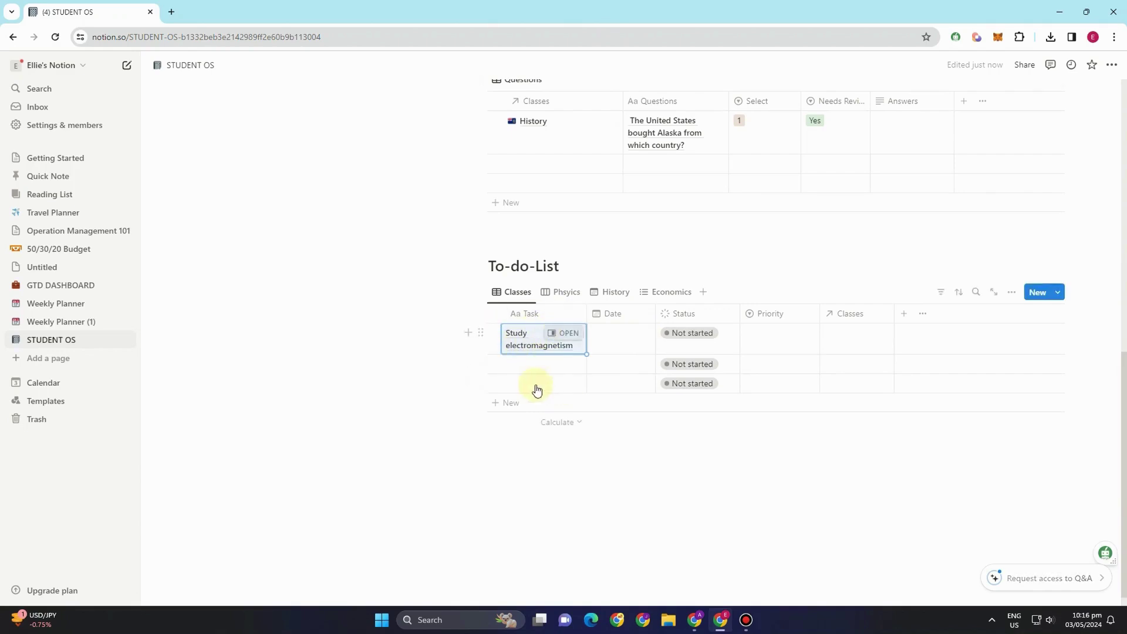
click(616, 339)
click(718, 353)
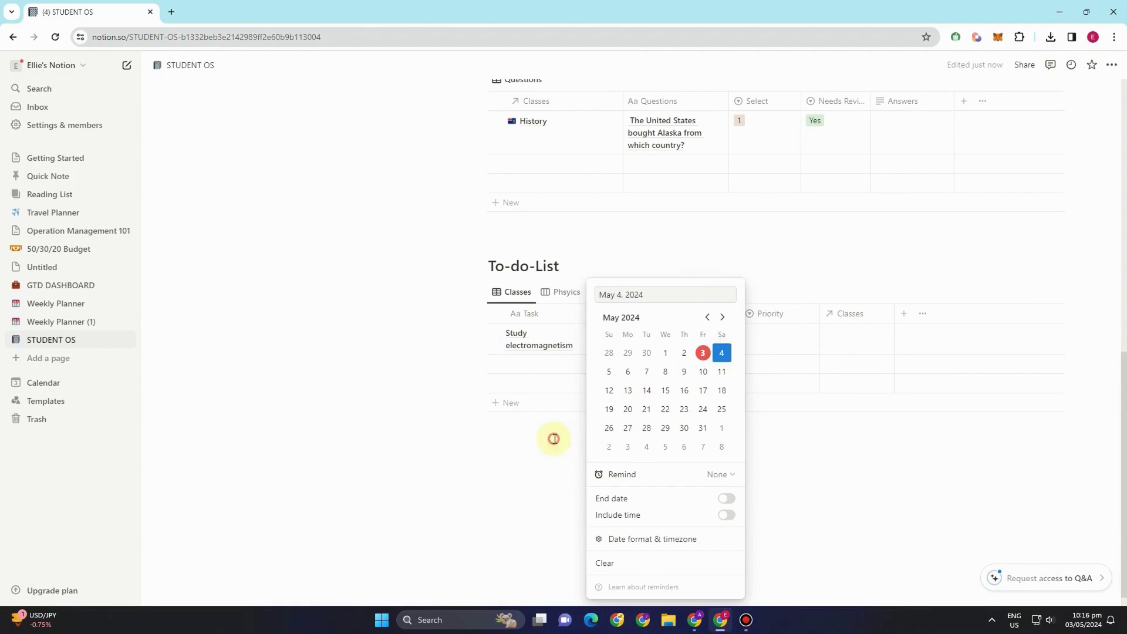
click(554, 438)
Set the Study electromagnetism task's status to Not started and its priority to Medium
click(688, 330)
click(700, 373)
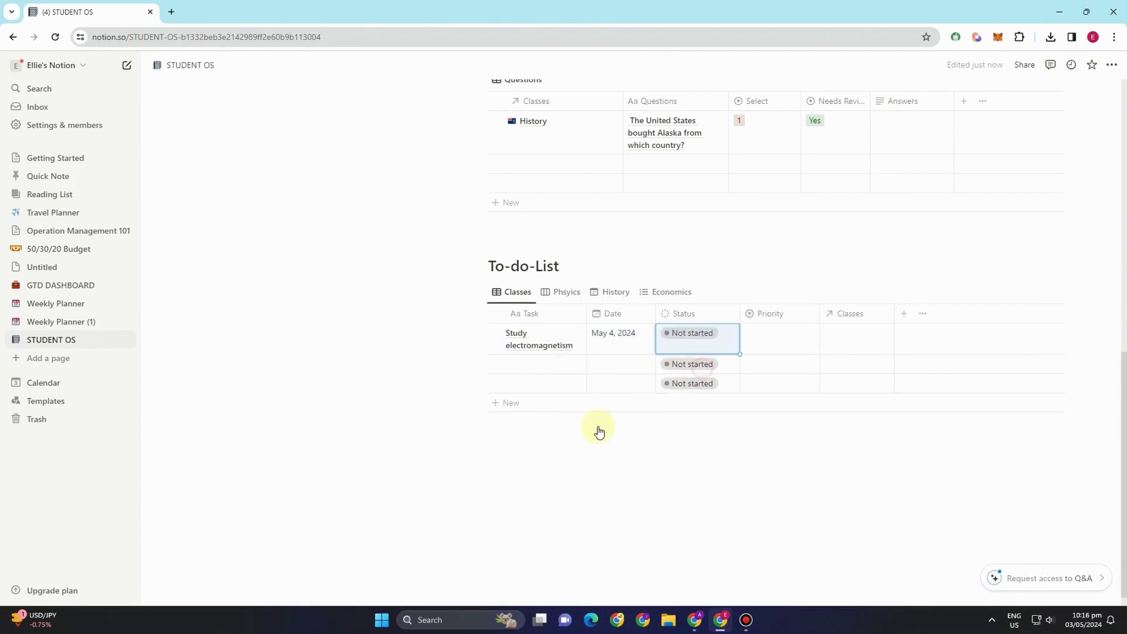
click(678, 336)
key(Escape)
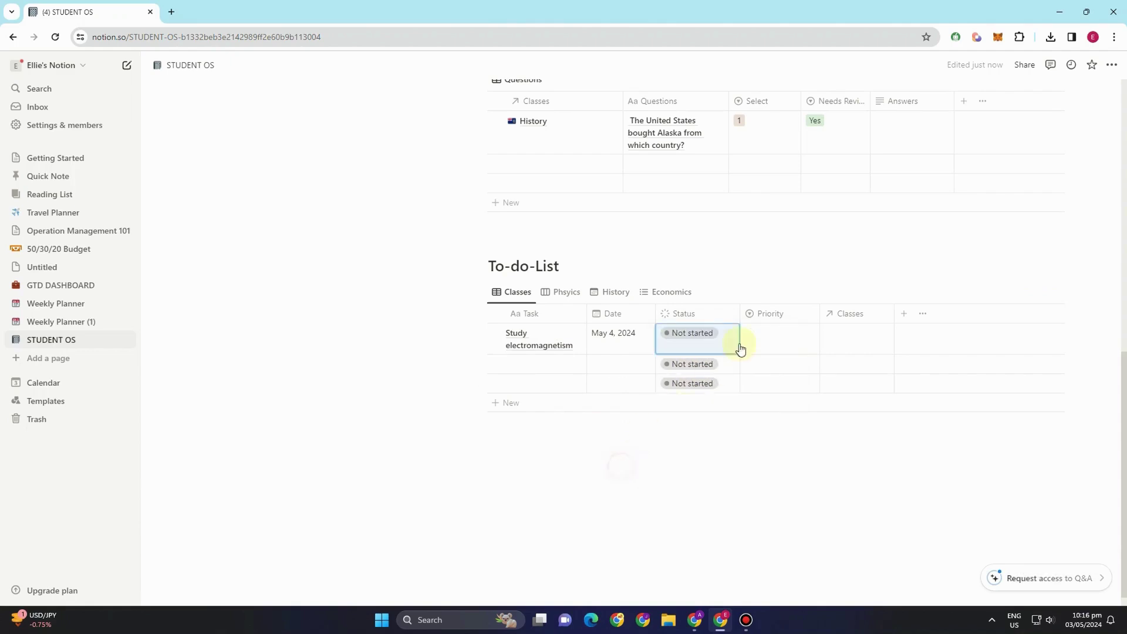
click(783, 344)
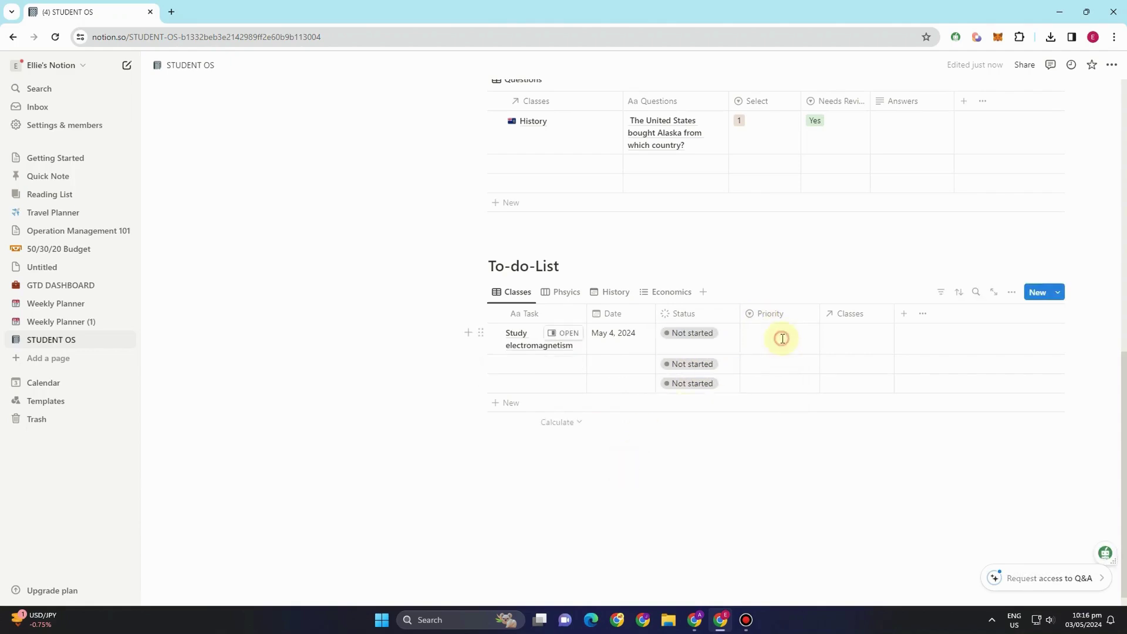
click(779, 392)
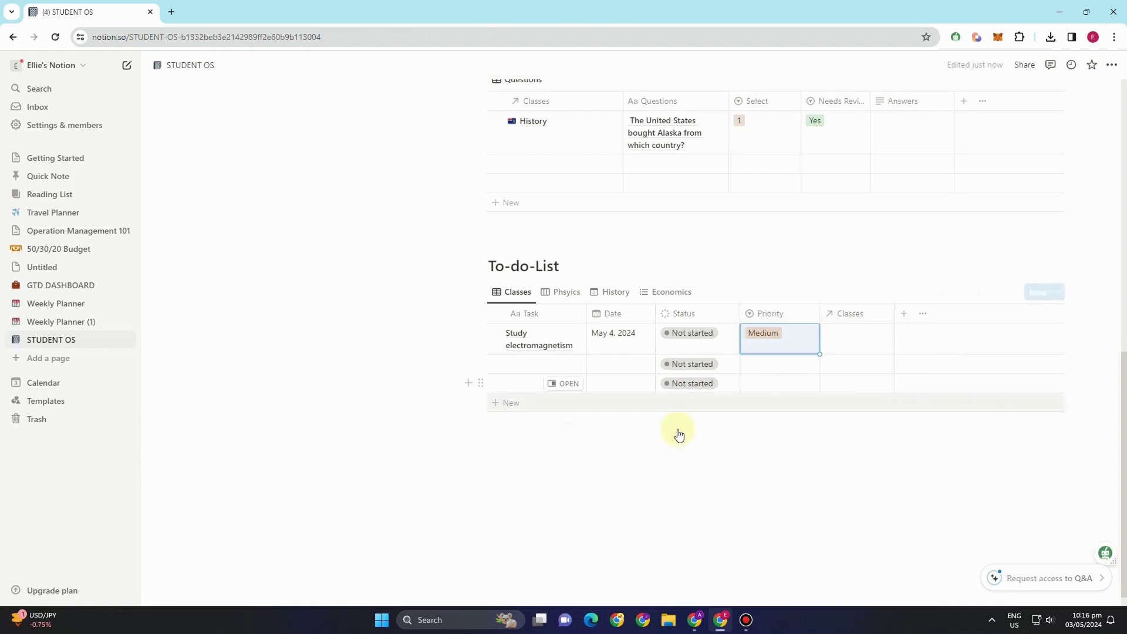
click(713, 423)
Link the Study electromagnetism task to the Physics class
click(848, 339)
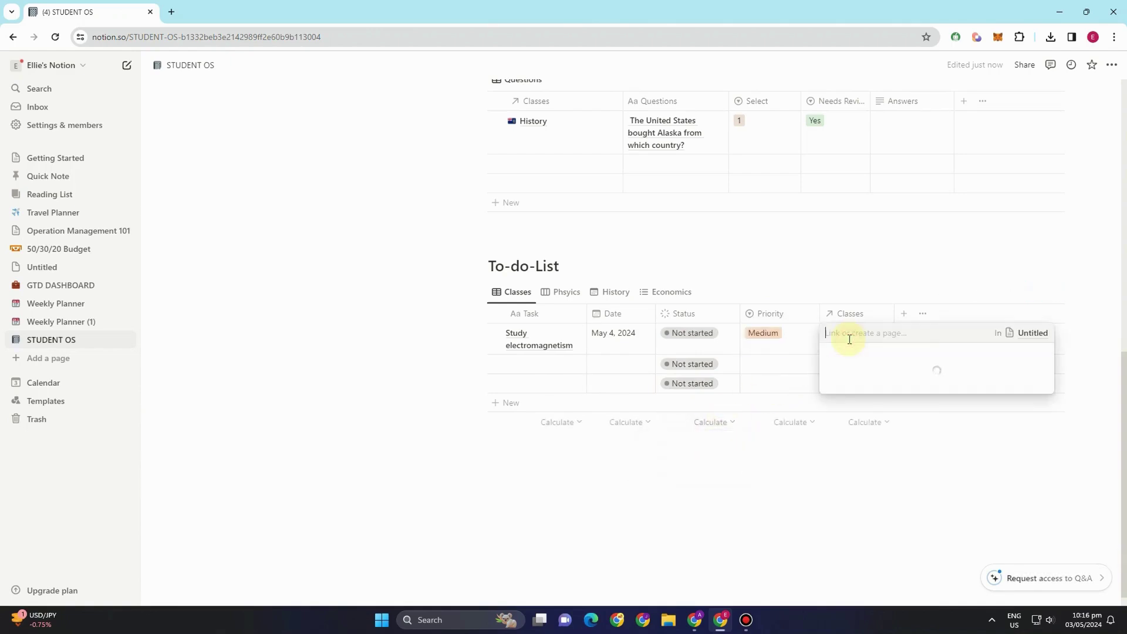
click(861, 372)
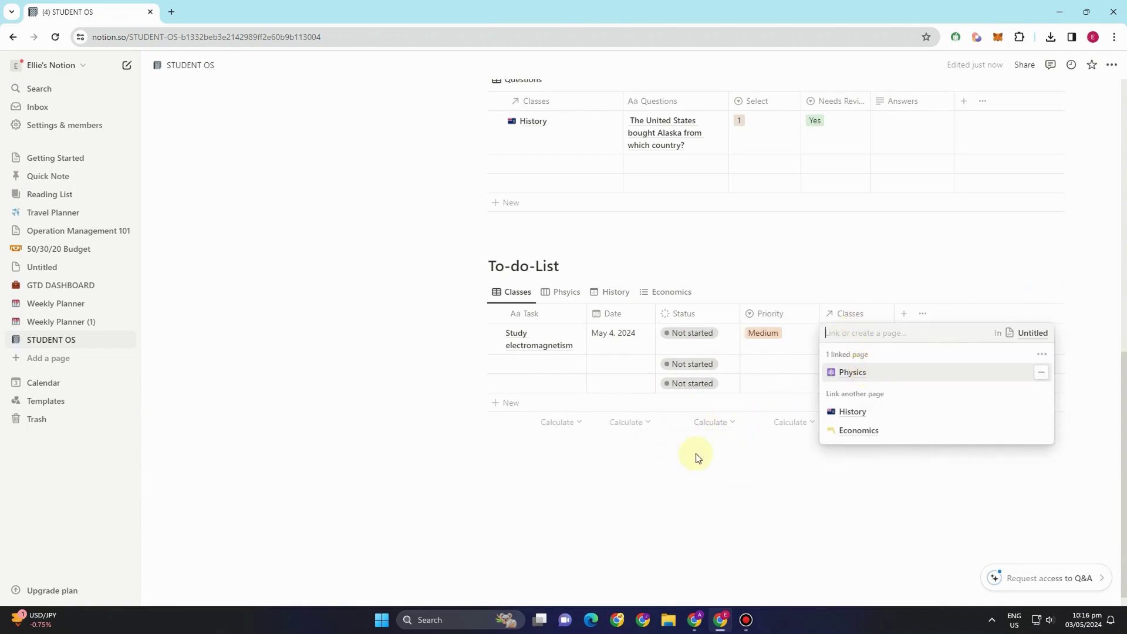
key(Escape)
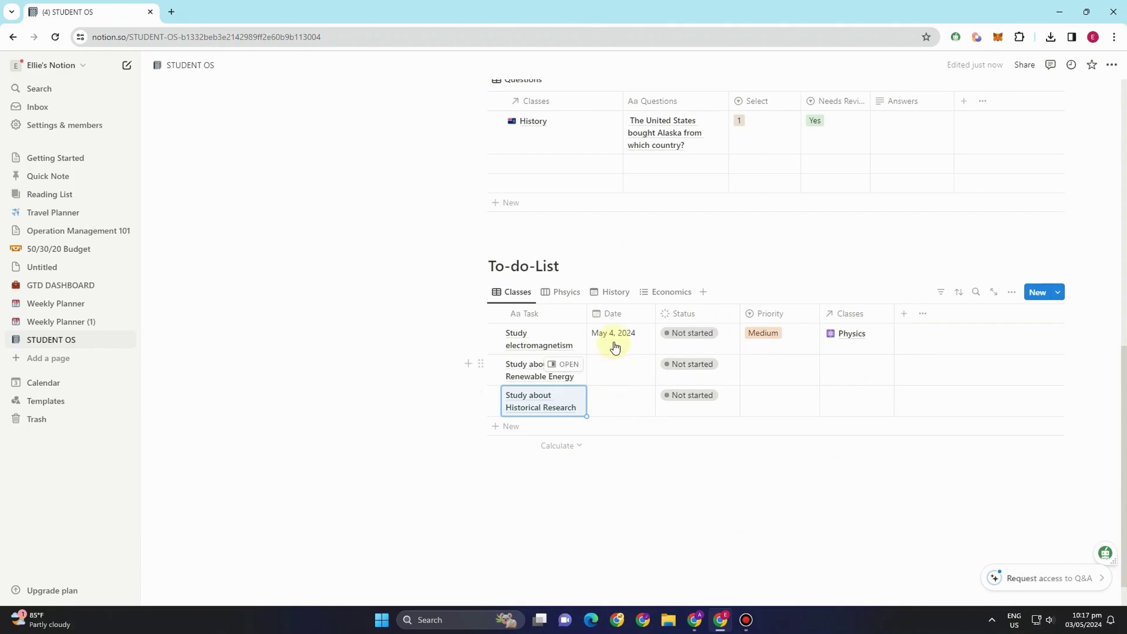
Set the "Study about Renewable Energy" task's date to May 3, 2024 and its status to In progress
click(620, 373)
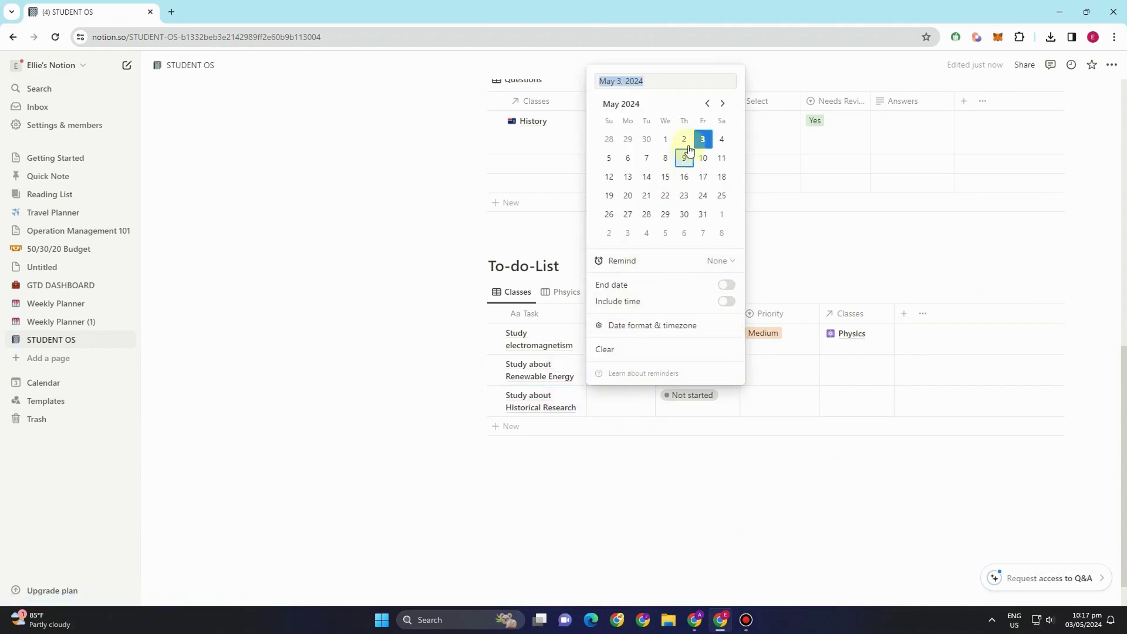
click(688, 368)
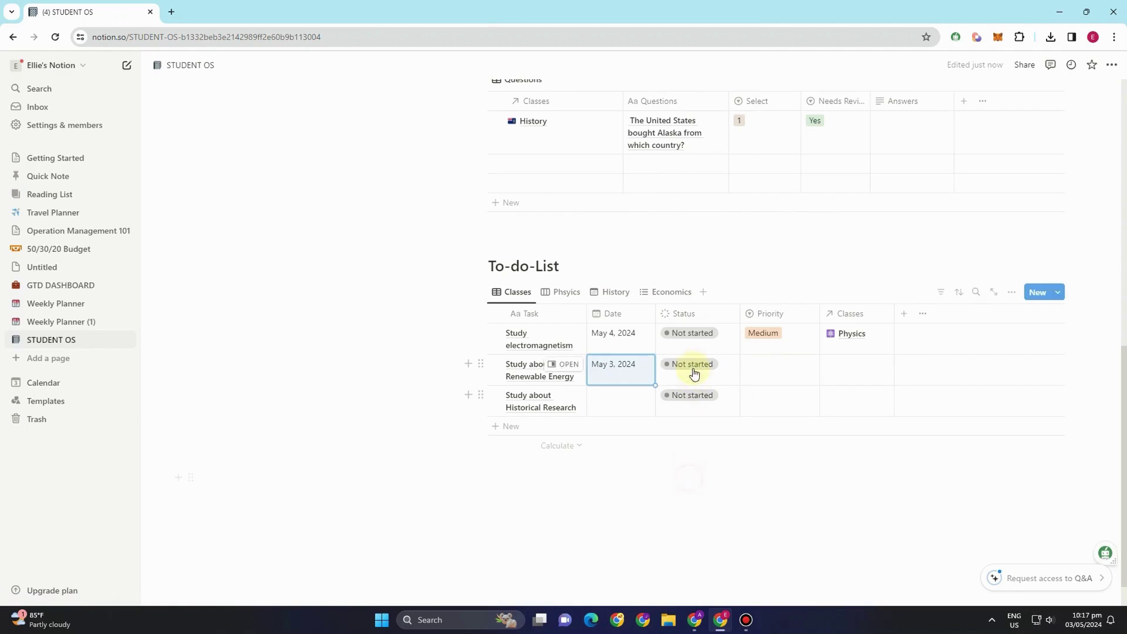
click(688, 366)
click(703, 448)
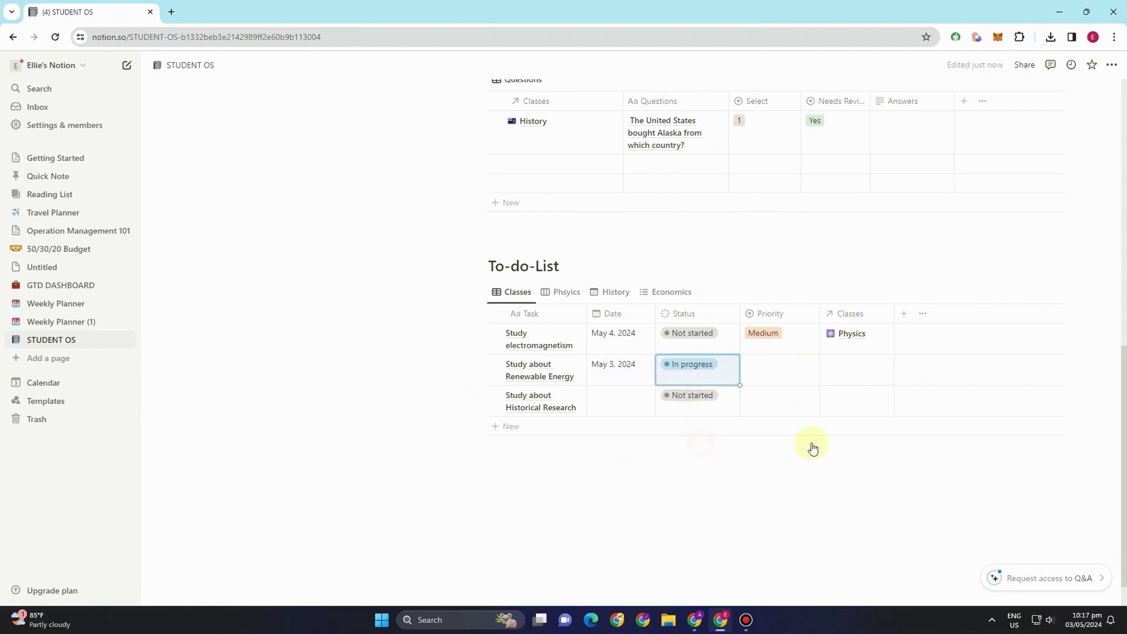
Set the Renewable Energy task's priority to High and link it to the Economics class
click(772, 365)
click(781, 436)
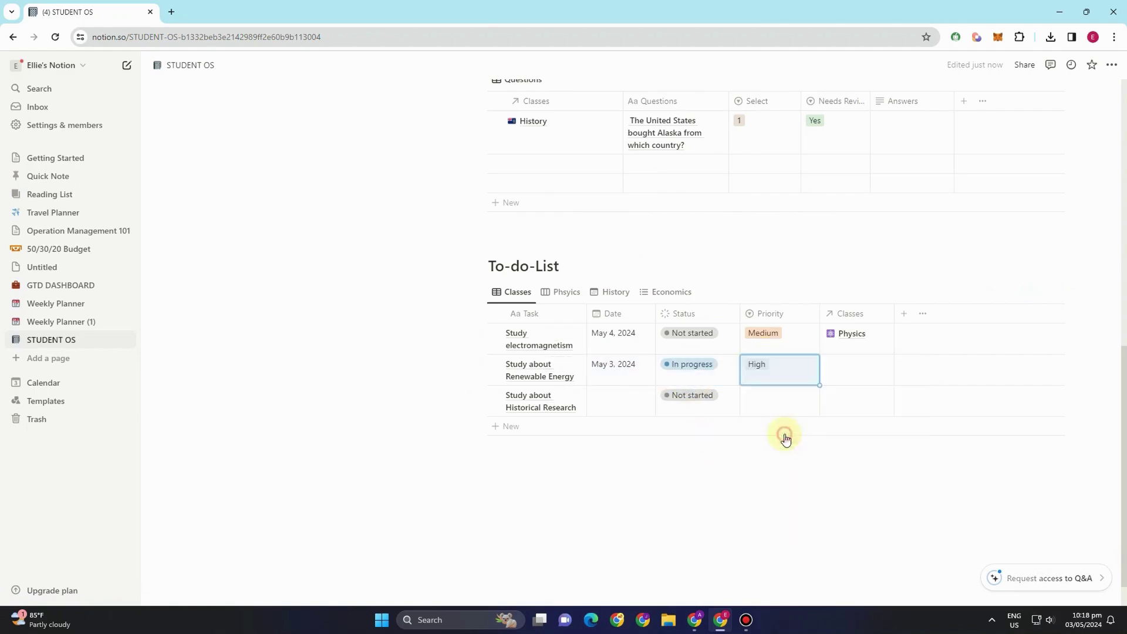
click(840, 367)
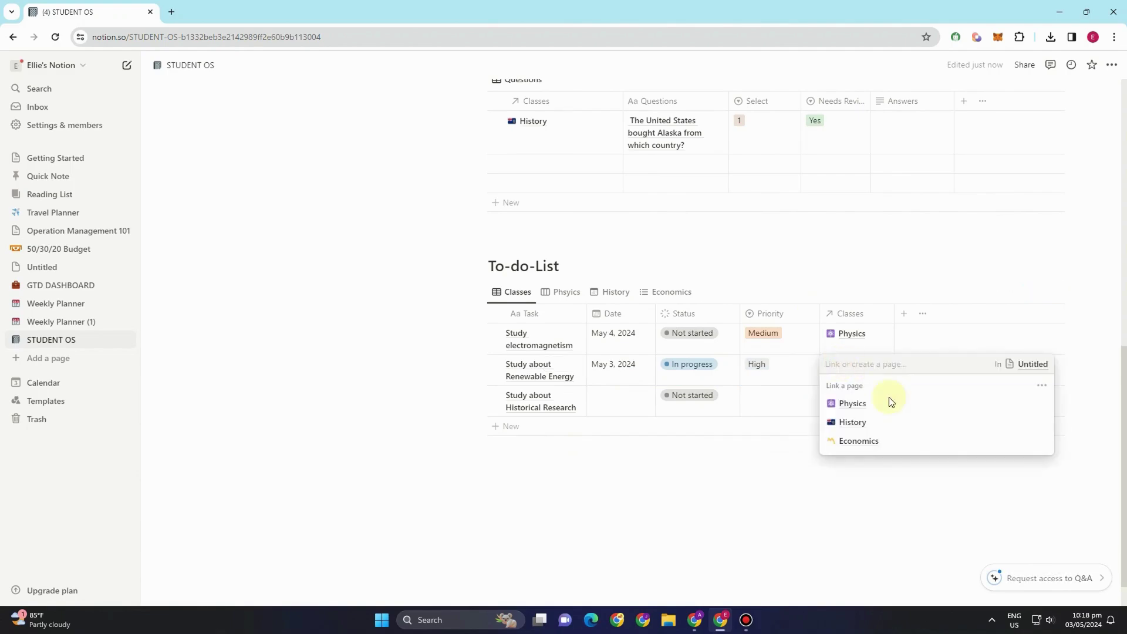
click(858, 441)
click(644, 458)
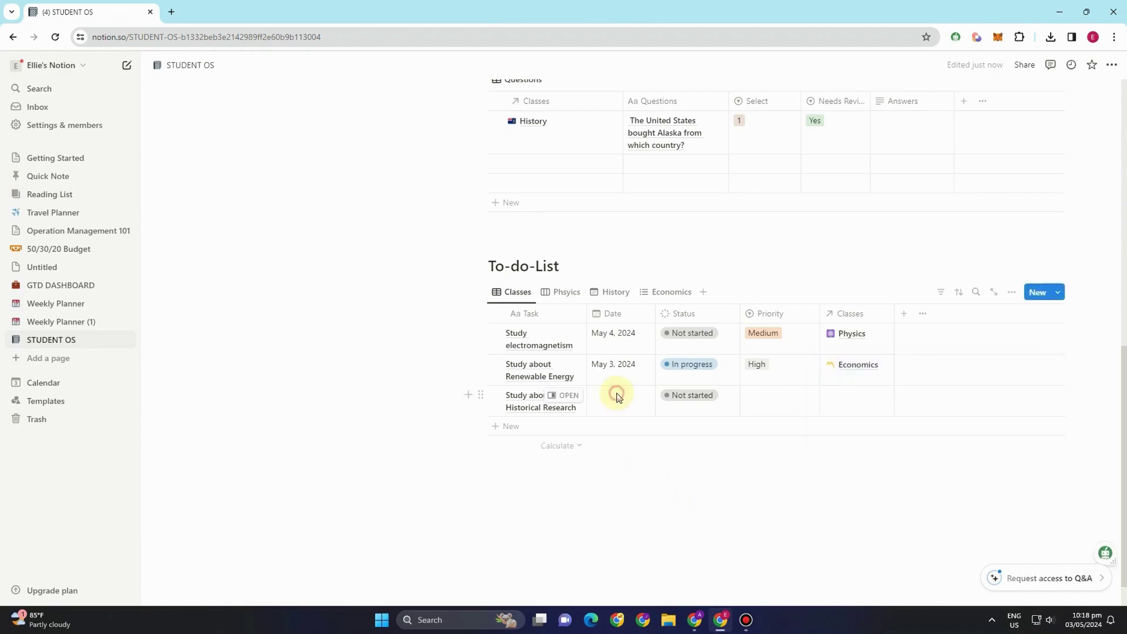
Set the "Study about Historical Research" task's date to May 6, 2024
click(616, 396)
click(628, 189)
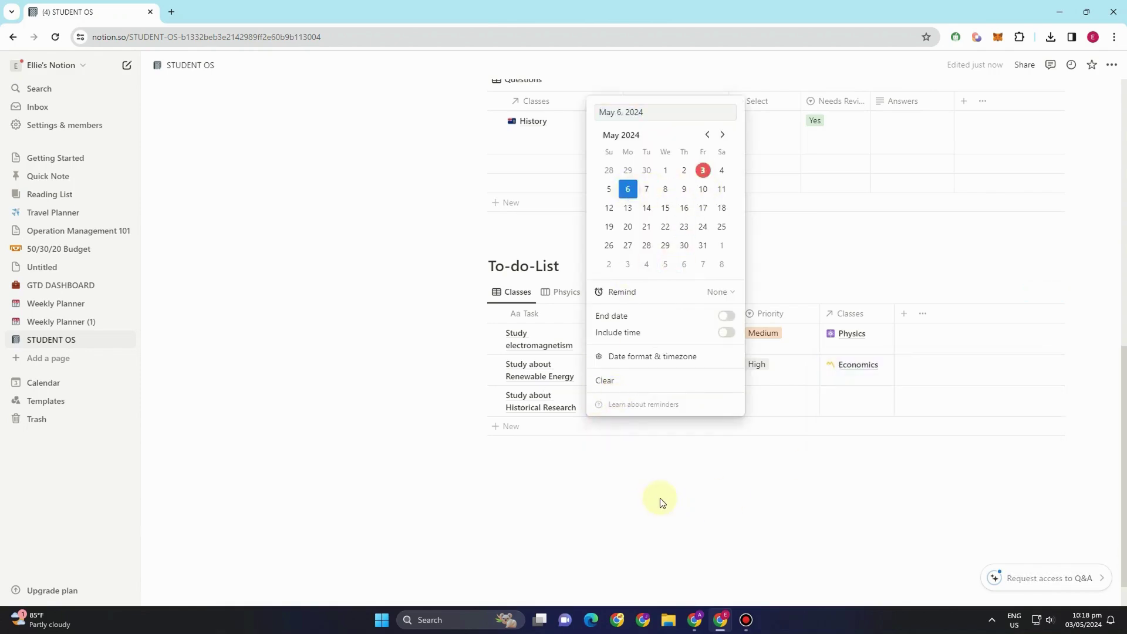
click(660, 498)
Change the Renewable Energy task's status to Done
click(699, 404)
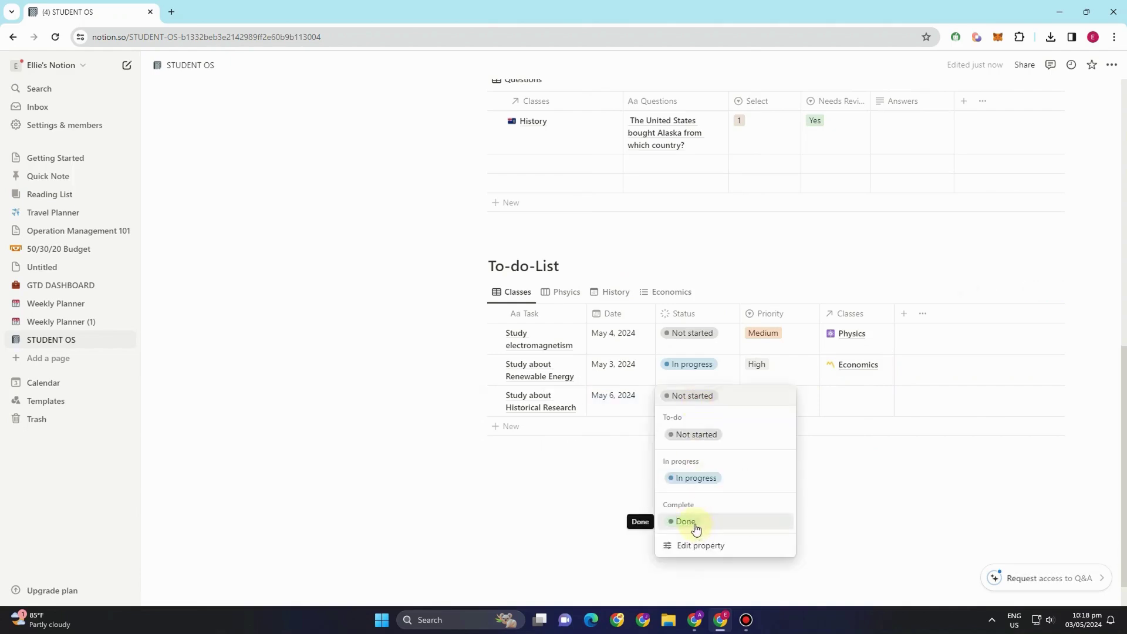
click(664, 365)
click(699, 364)
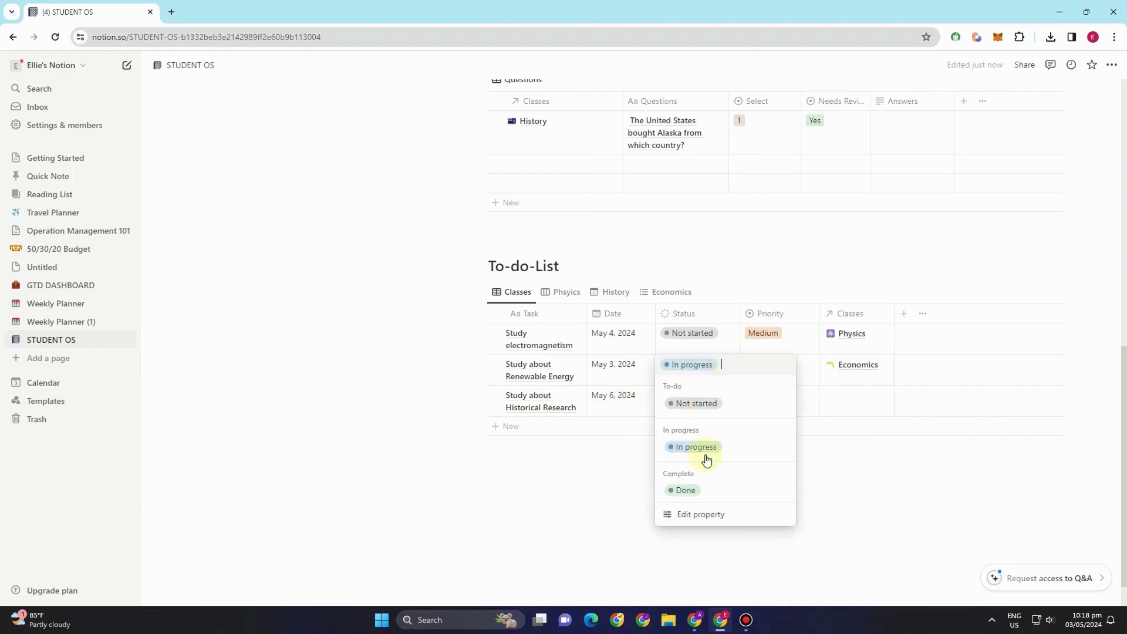
click(703, 489)
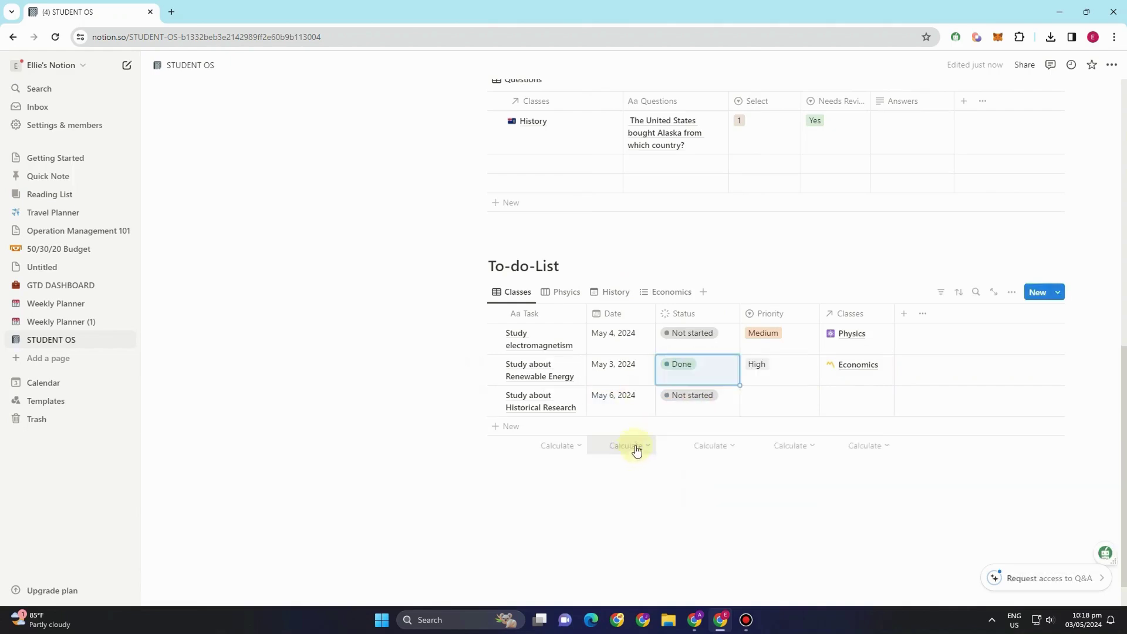
Set the Historical Research task's date to May 4, 2024 and its status to In progress
click(621, 399)
click(721, 170)
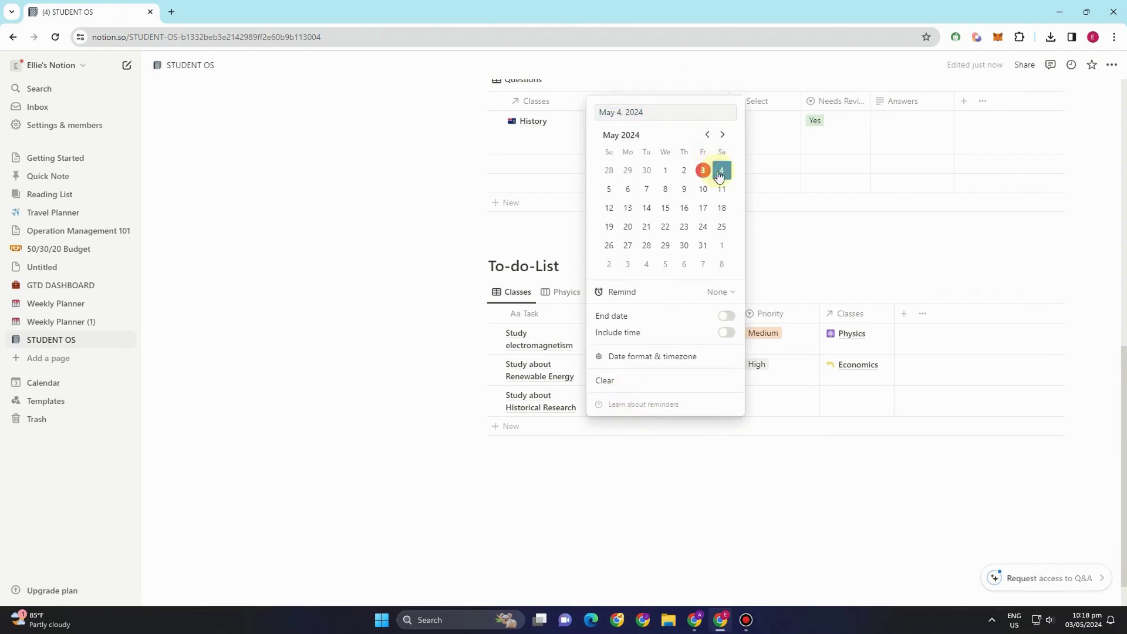
click(722, 396)
click(716, 395)
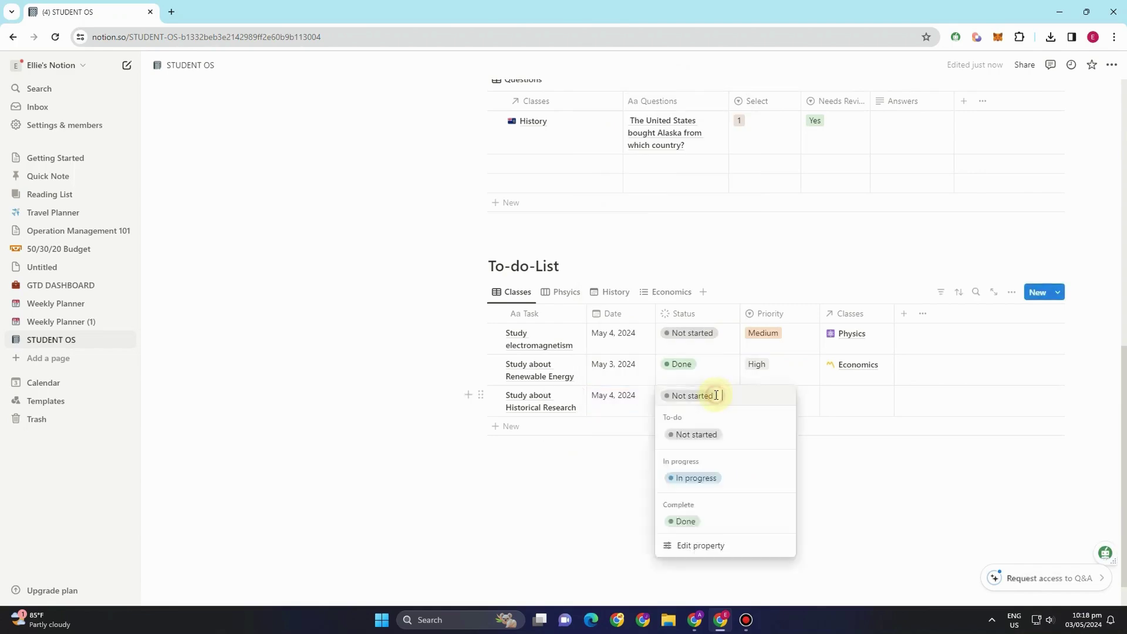
click(713, 477)
Set the Historical Research task's priority to Medium and link it to the History class
click(775, 397)
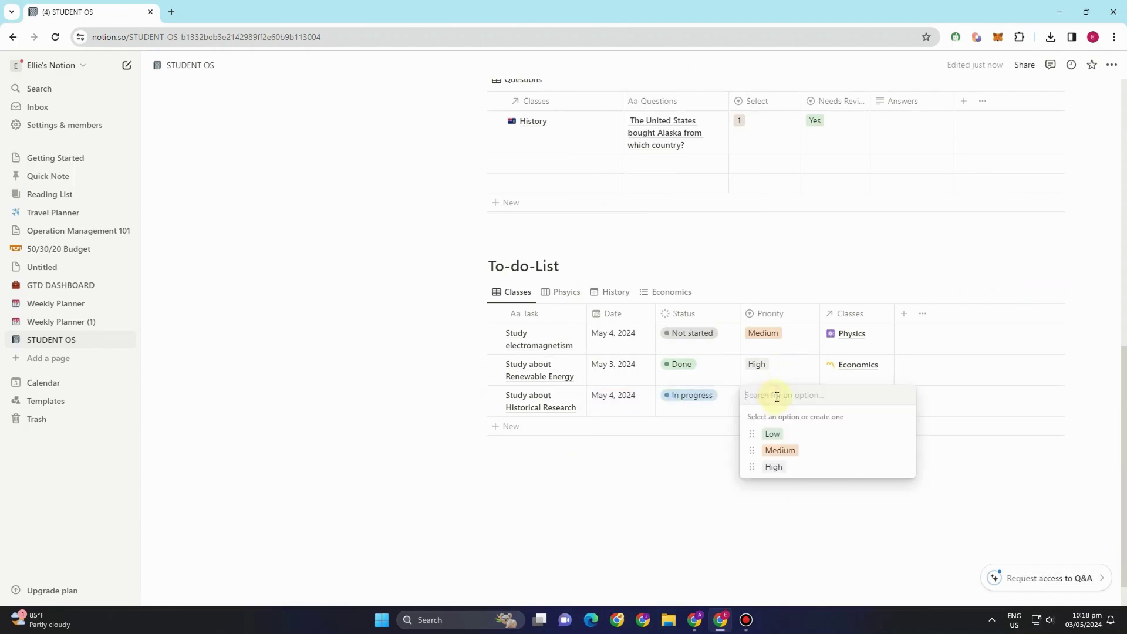
click(781, 450)
click(857, 397)
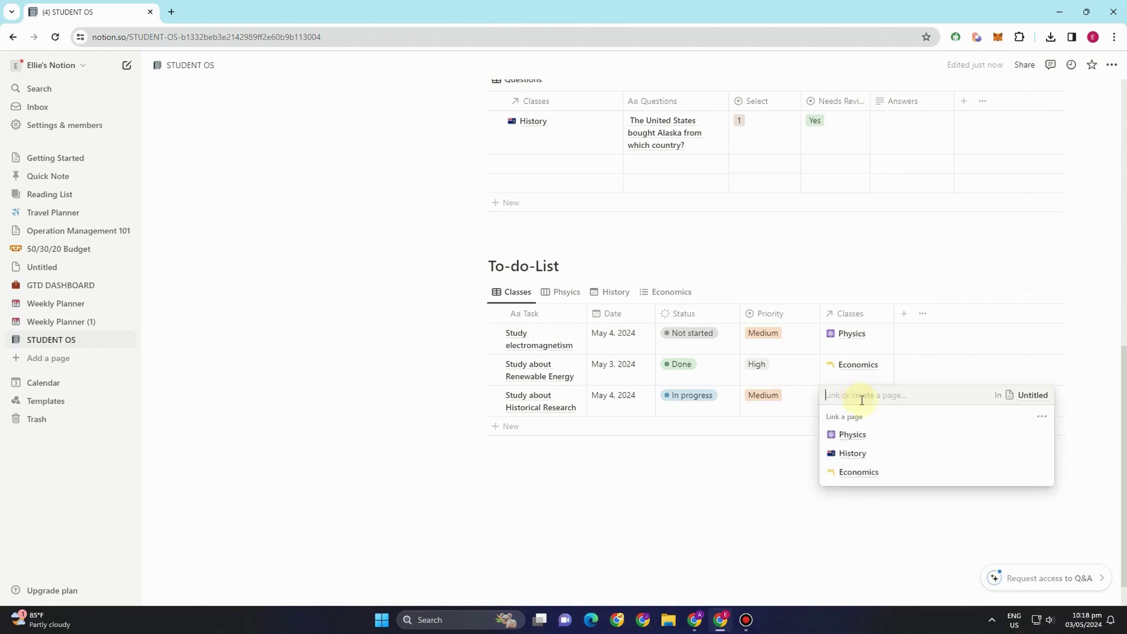
click(856, 455)
click(723, 511)
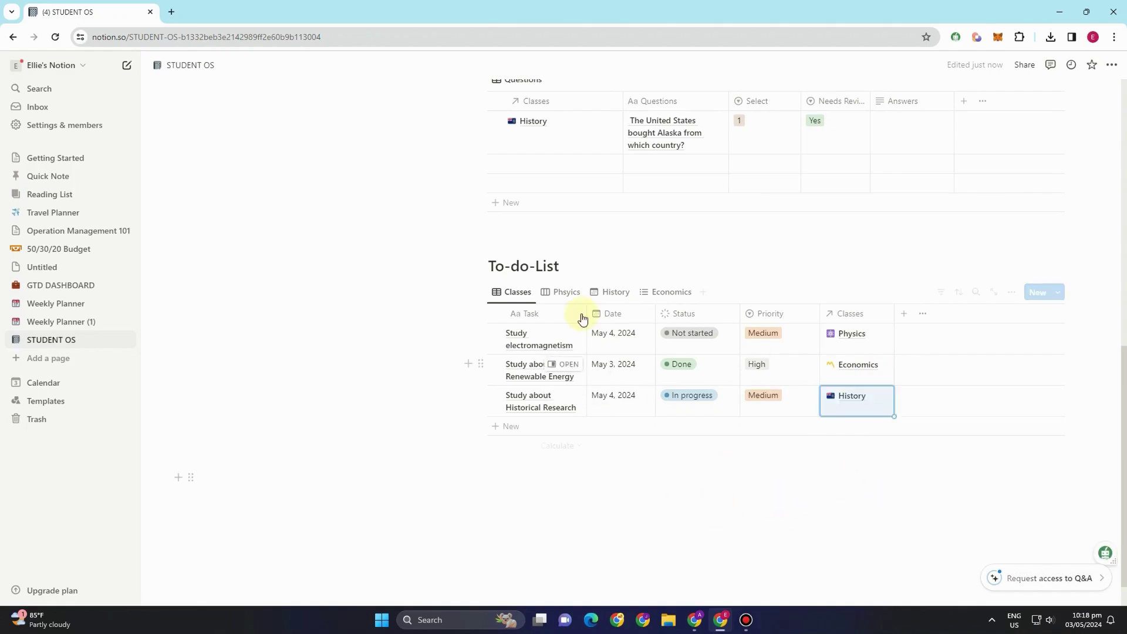
Review the tasks in the To-do-List's Phsyics board, History calendar and Economics list views, returning to the Classes view
click(559, 291)
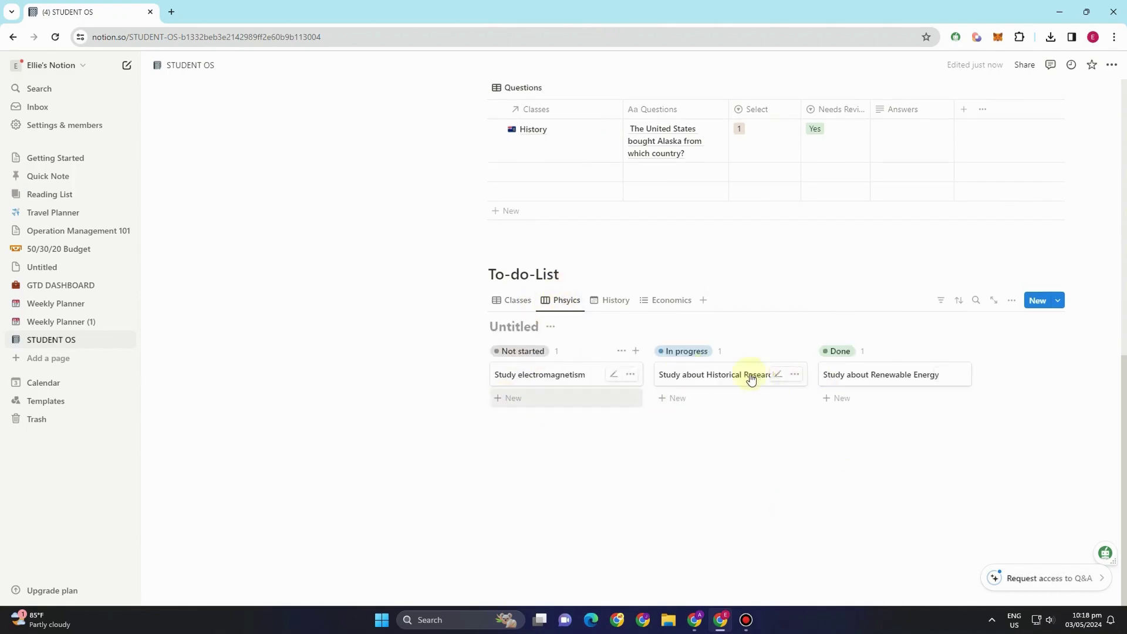
click(606, 308)
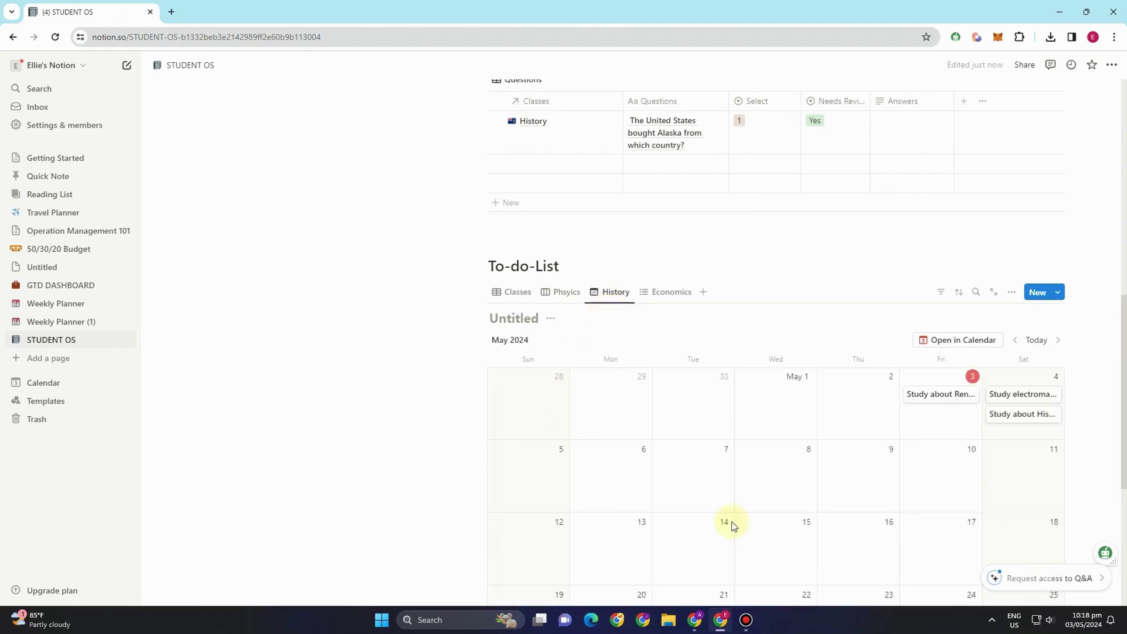
click(672, 292)
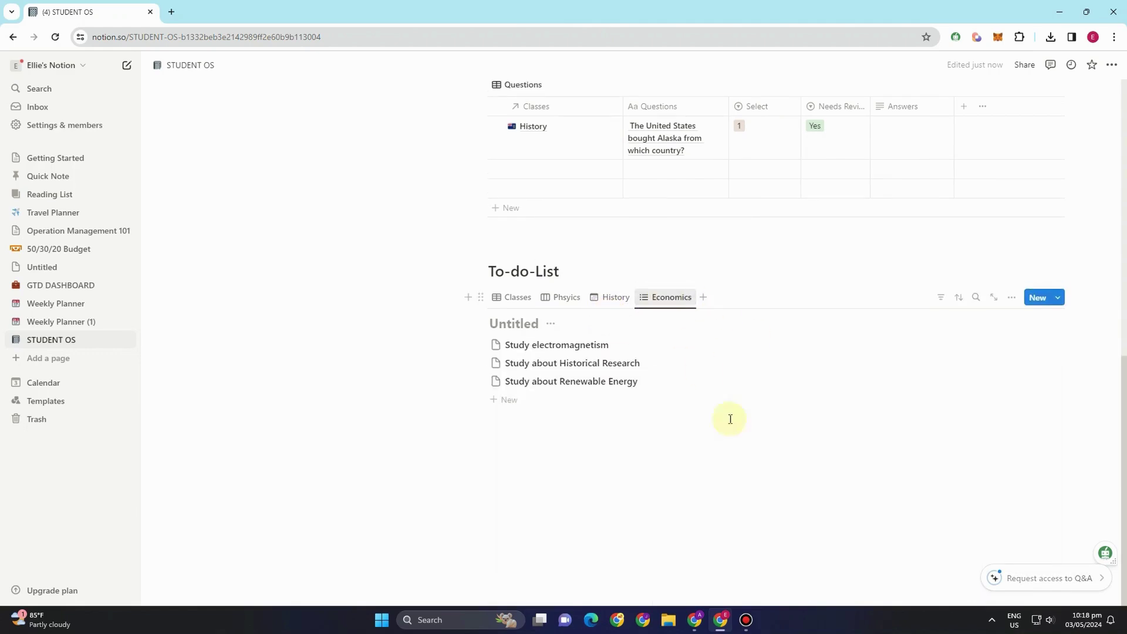
click(517, 298)
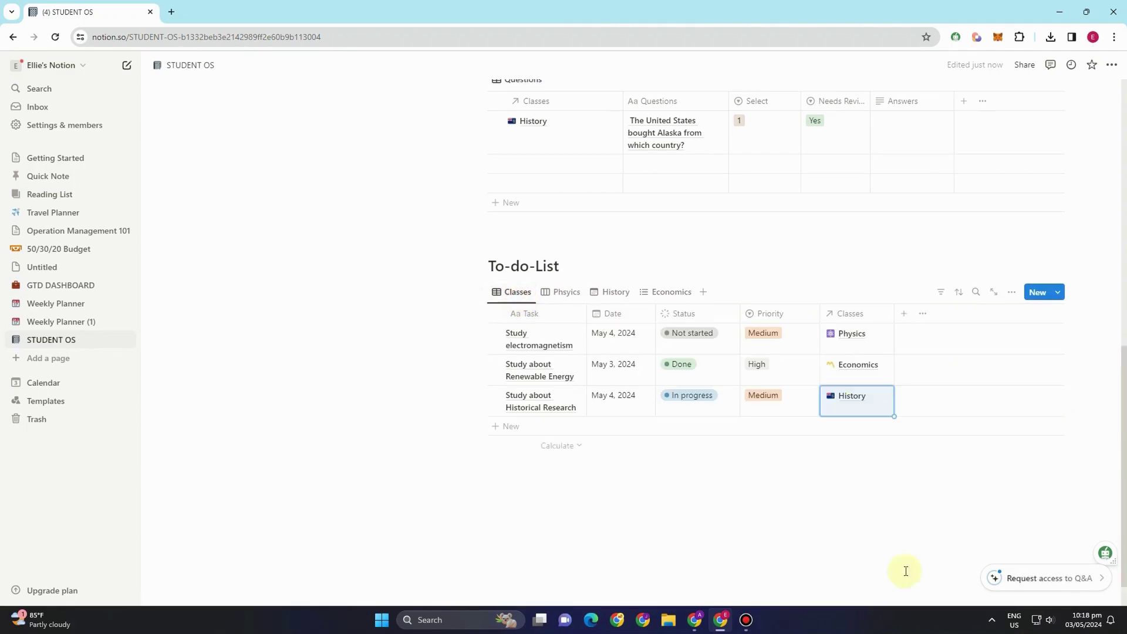
Insert a Calendar view database in the empty block below the To-do-List table
click(550, 473)
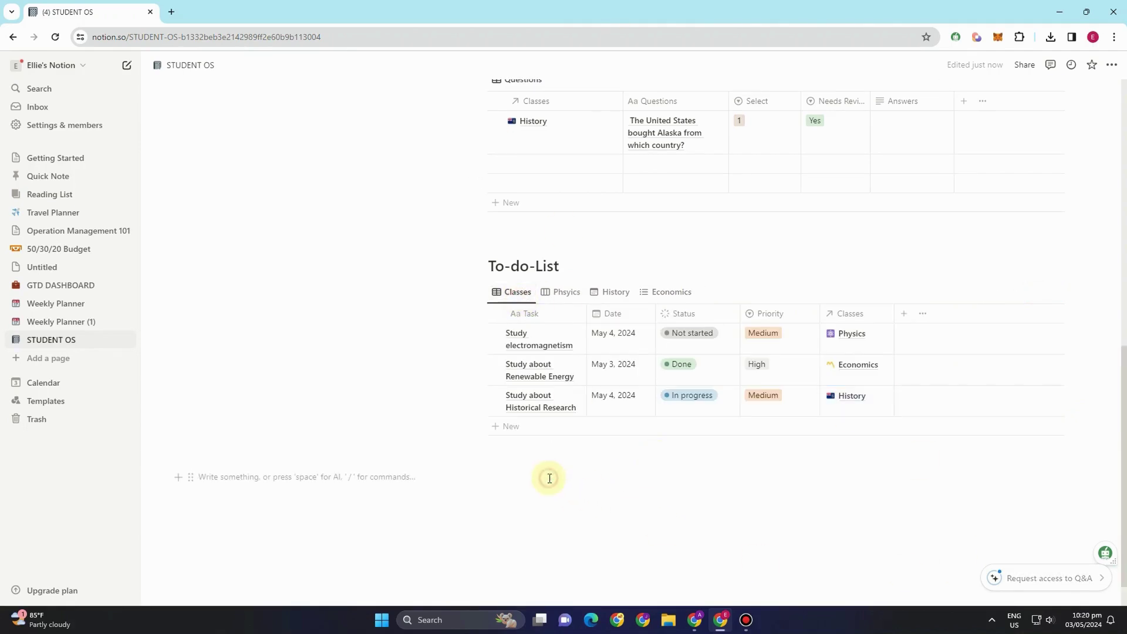
click(595, 486)
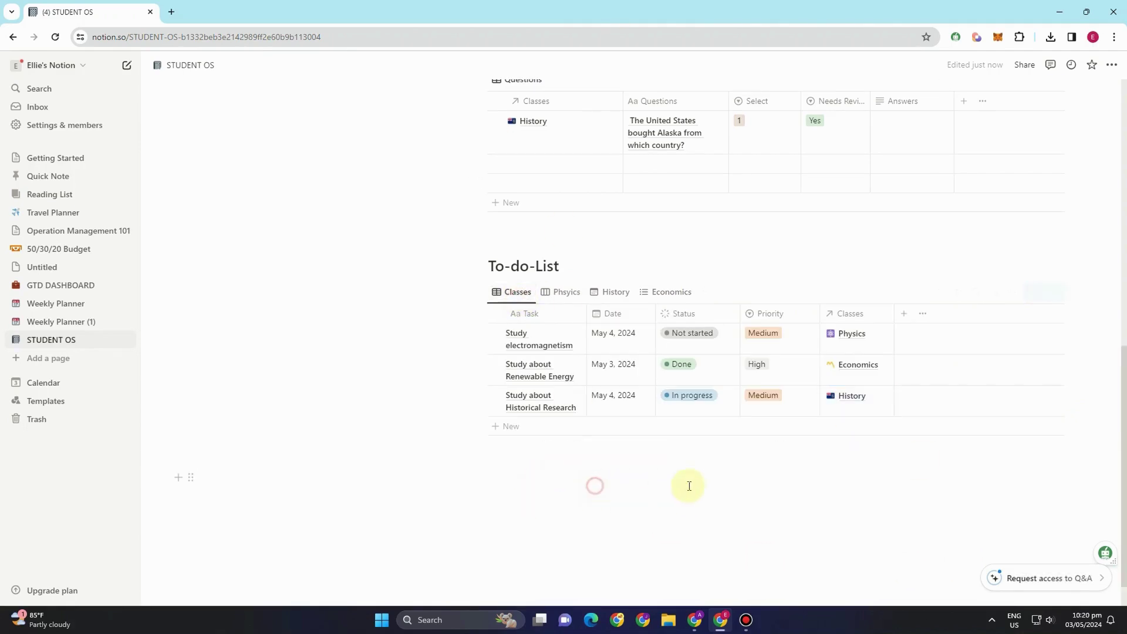
click(789, 485)
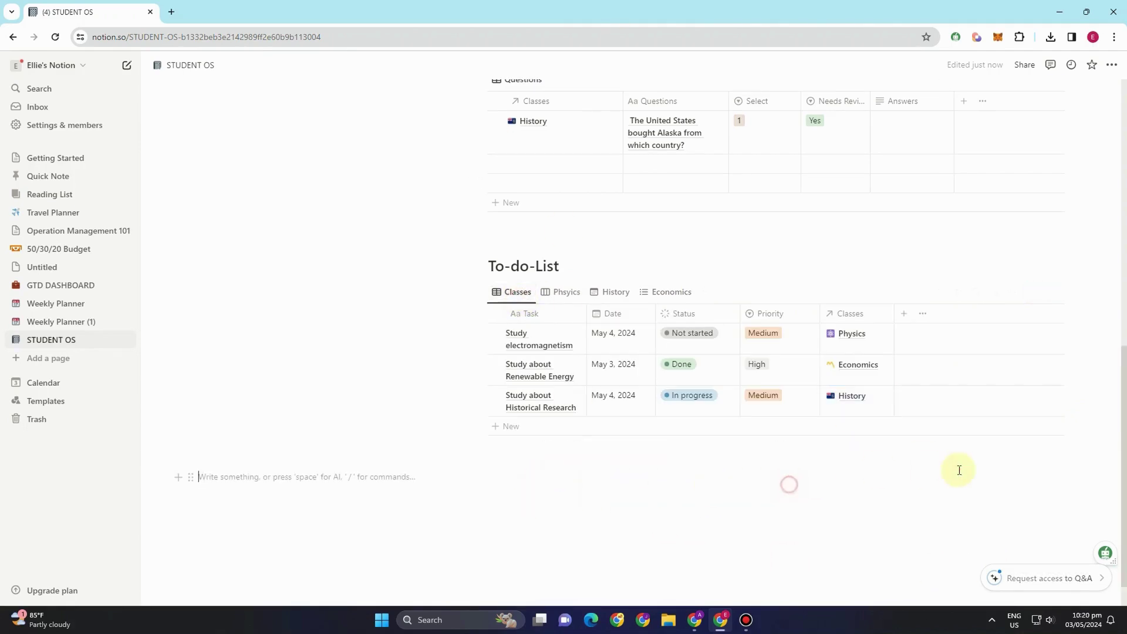
click(498, 463)
click(498, 464)
scroll(498, 463, down, 1)
text(/ca)
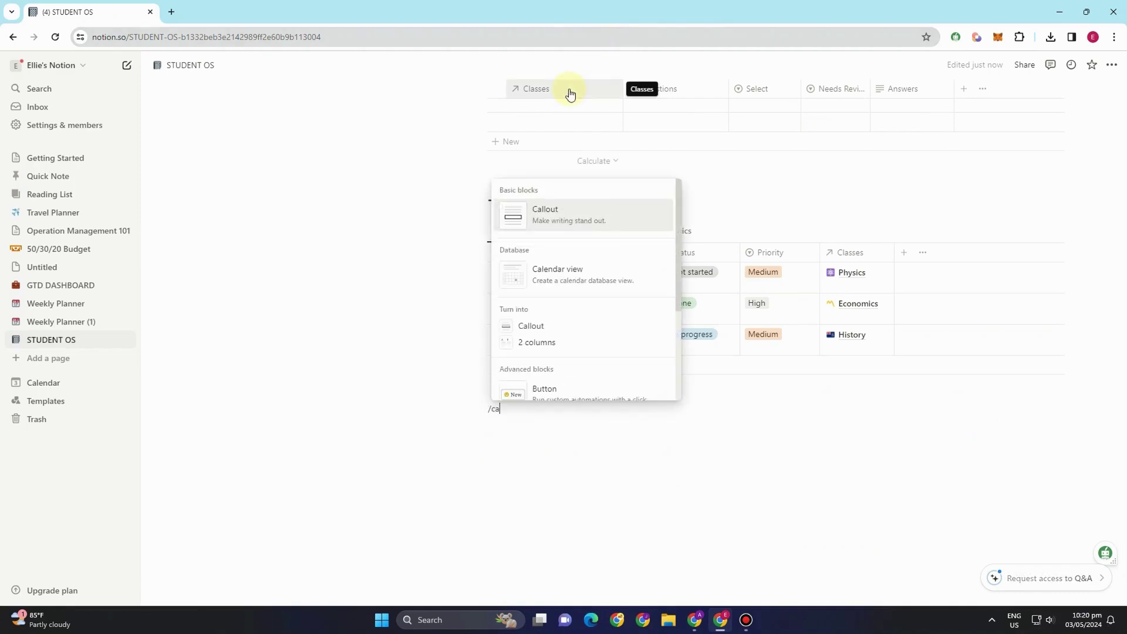
click(592, 273)
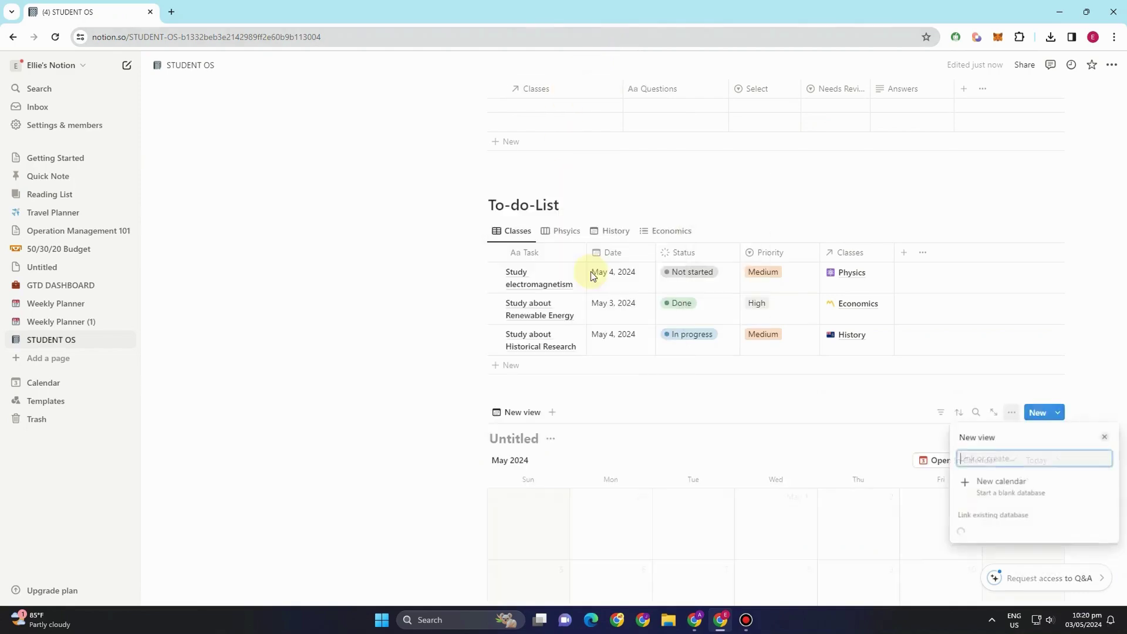
click(743, 436)
scroll(755, 458, down, 4)
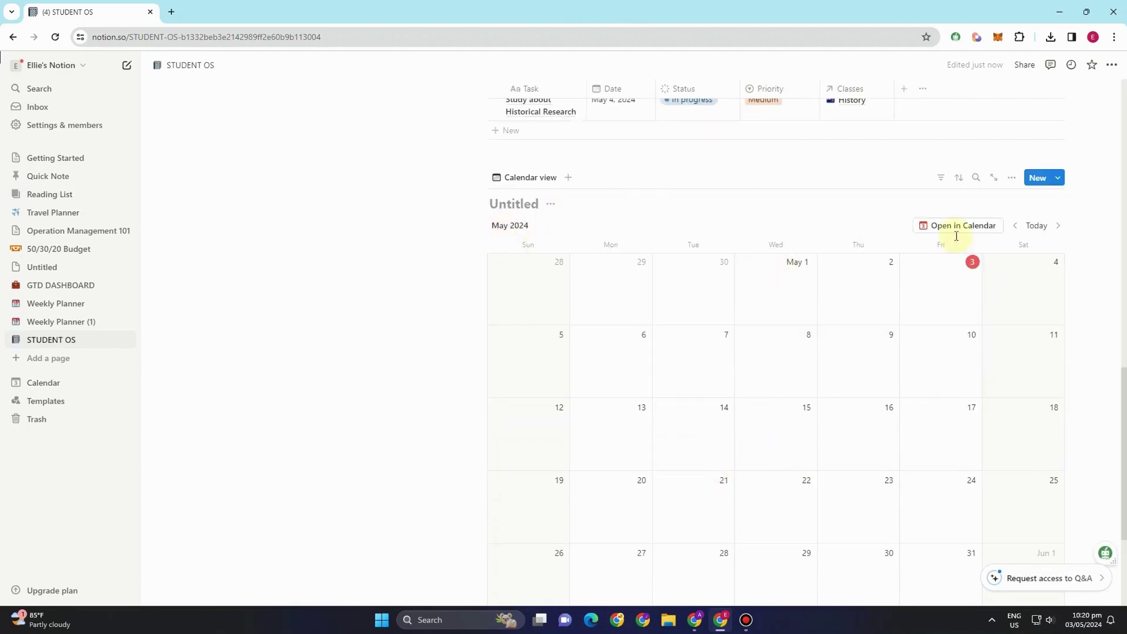
scroll(667, 360, down, 3)
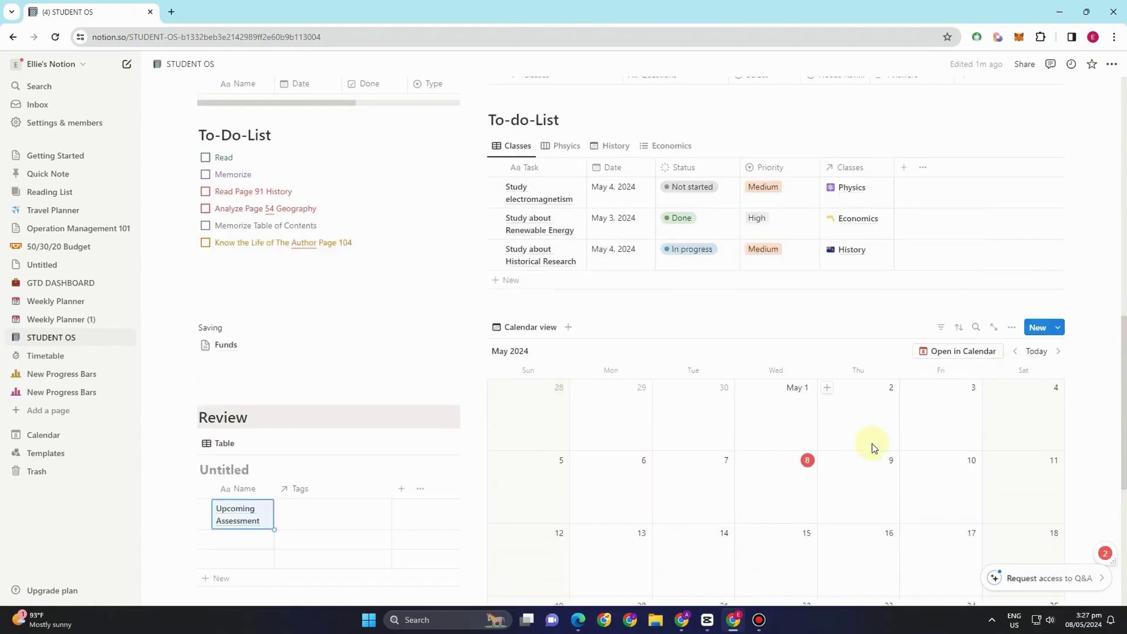
Review the STUDENT OS dashboard from the new calendar up to the clock and down to the Assessment table under the Reminder callout
scroll(870, 448, down, 5)
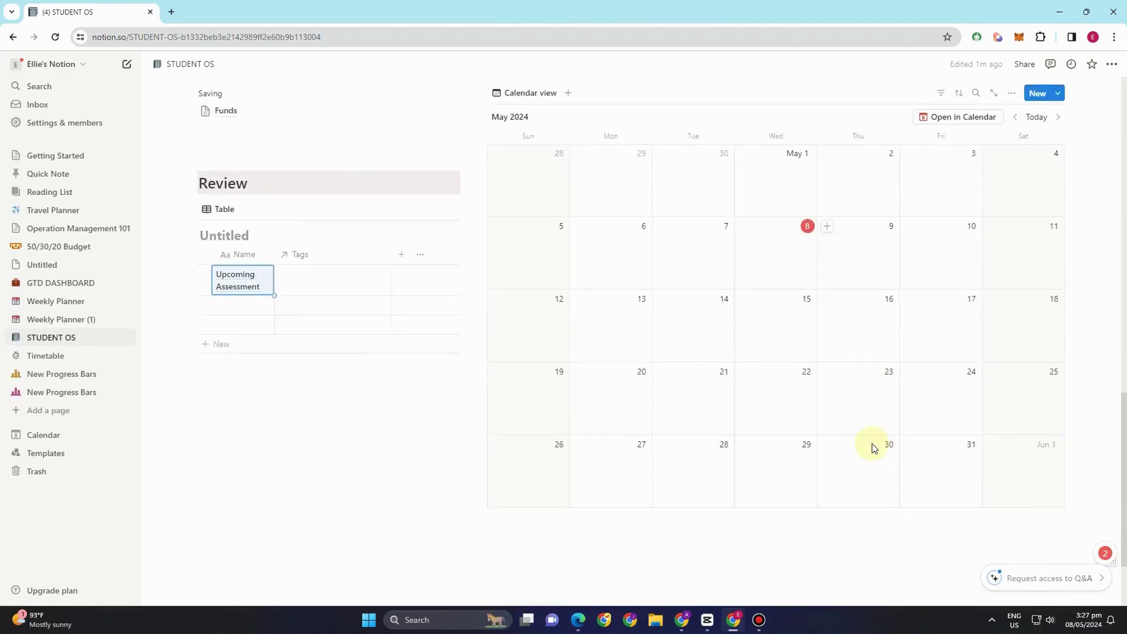
scroll(872, 448, down, 2)
scroll(878, 446, up, 10)
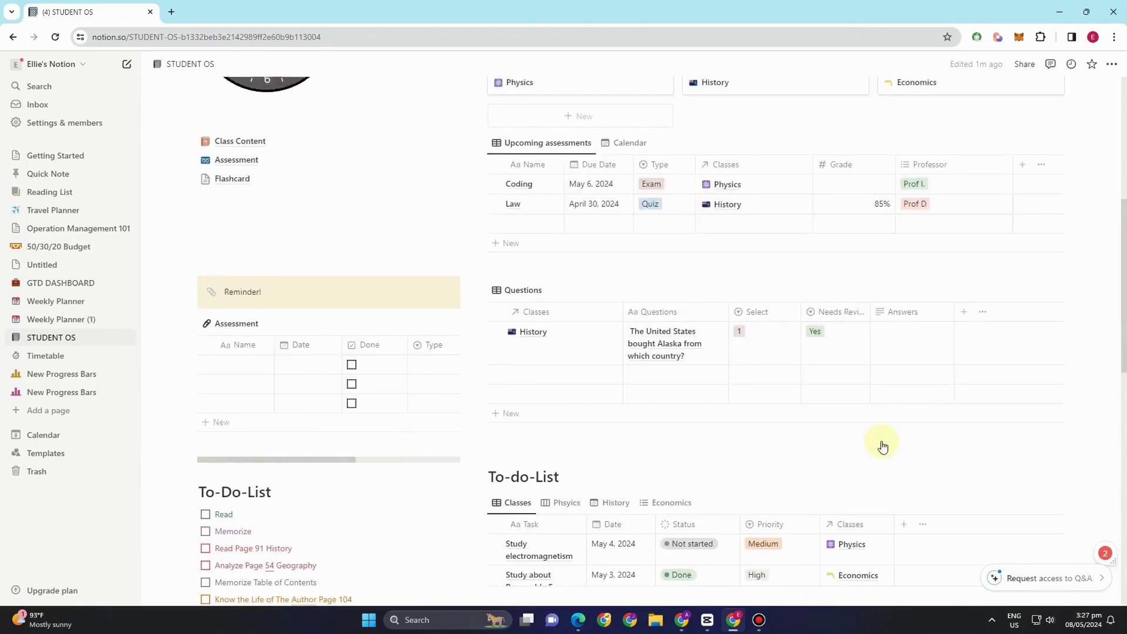
scroll(883, 447, up, 4)
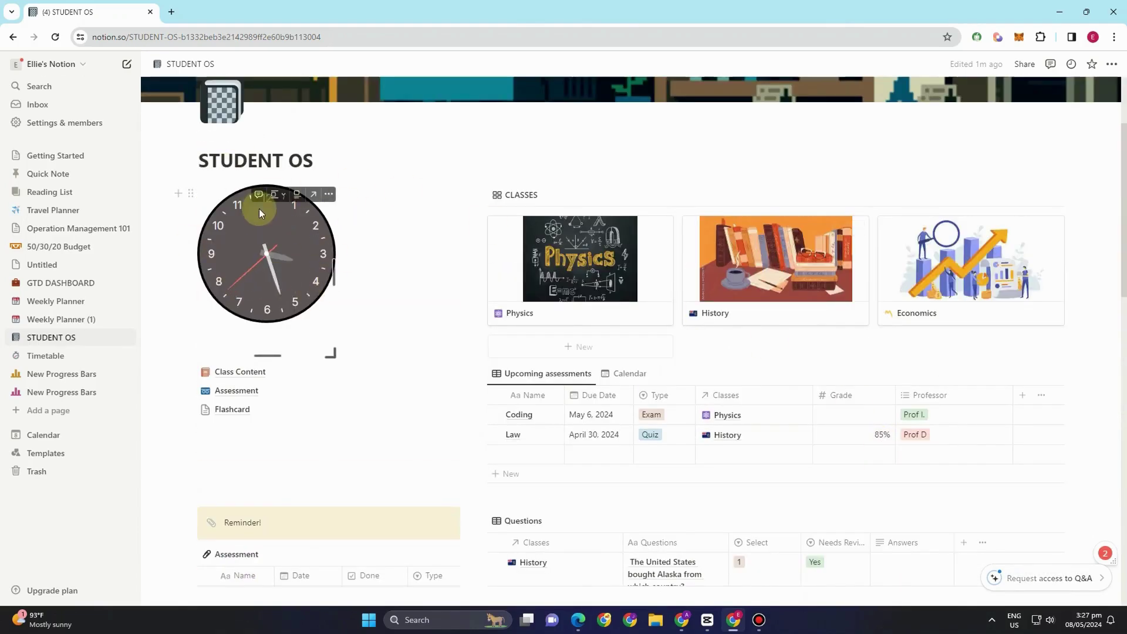
scroll(259, 352, down, 3)
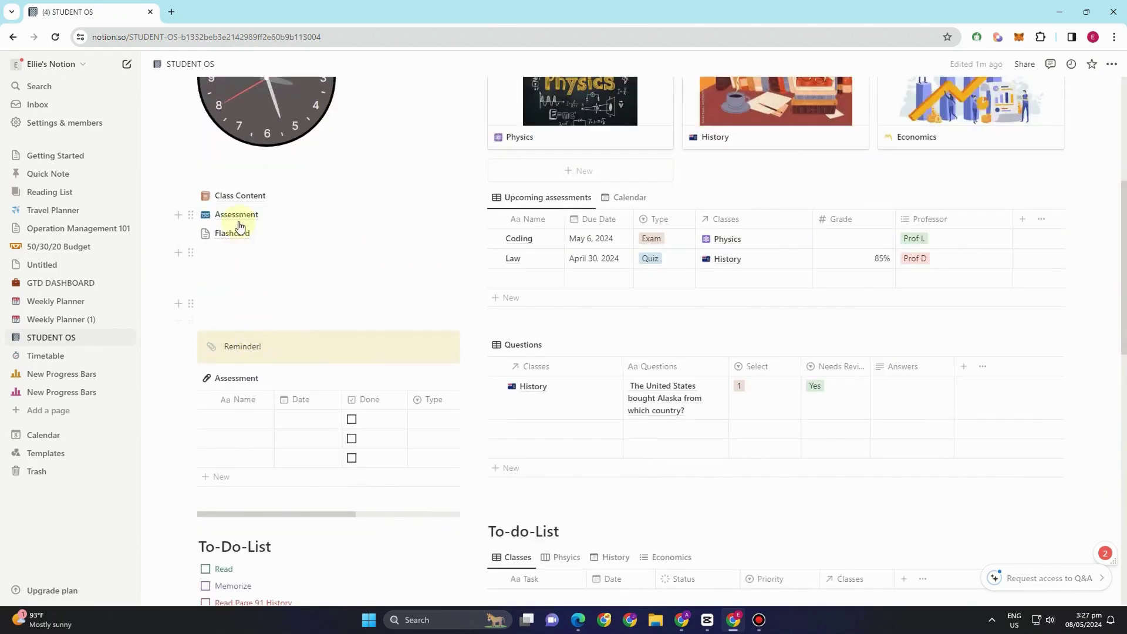
scroll(243, 276, down, 1)
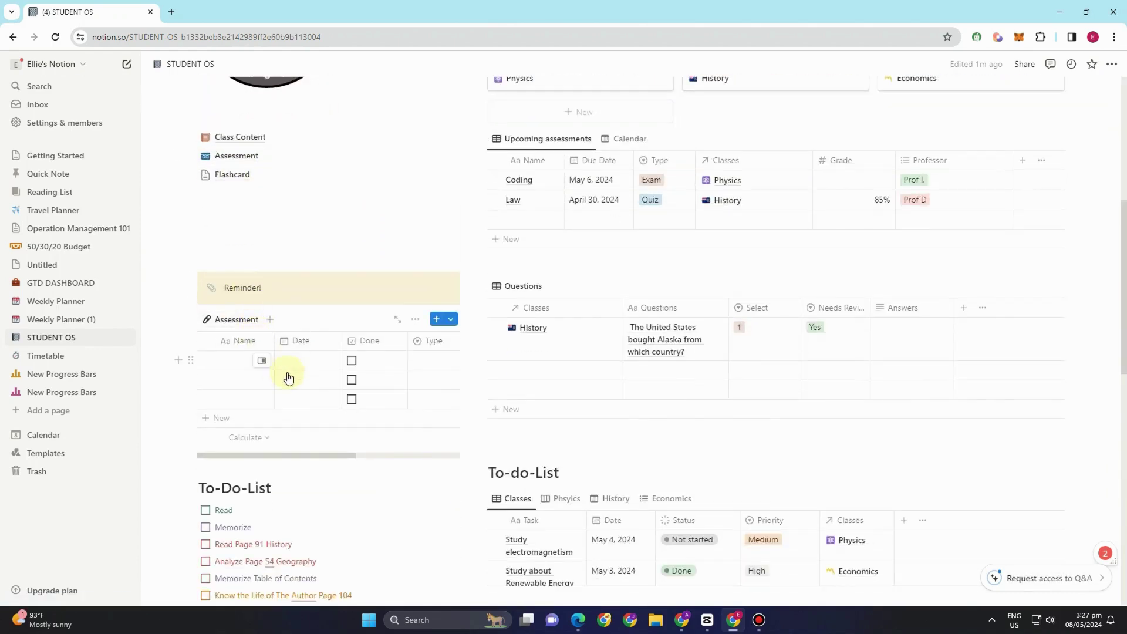
scroll(288, 378, down, 1)
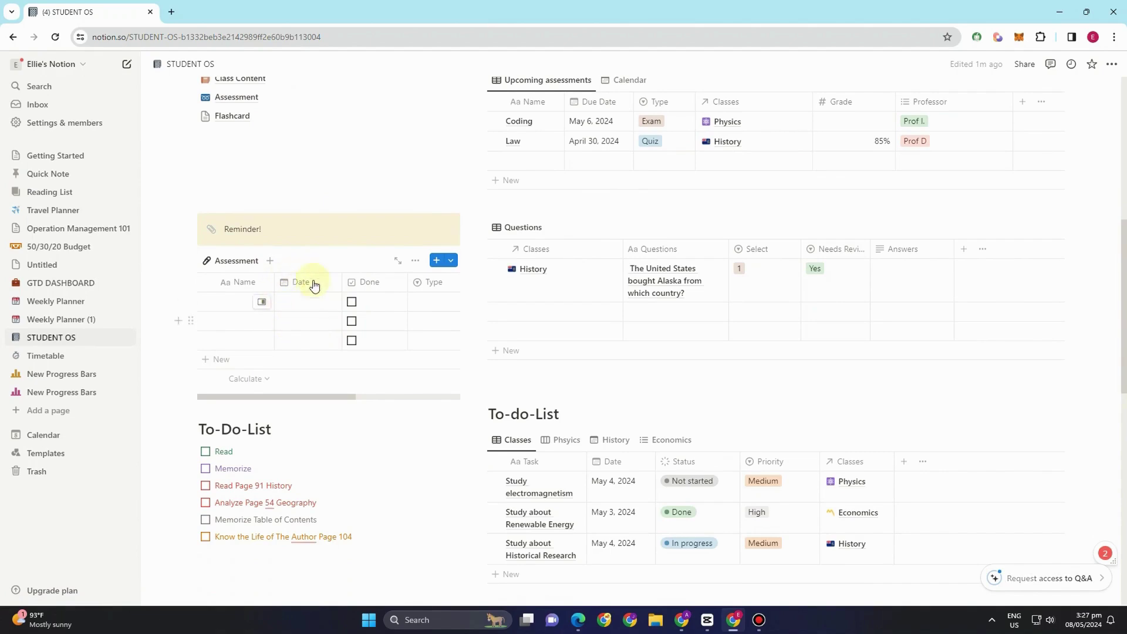
click(232, 307)
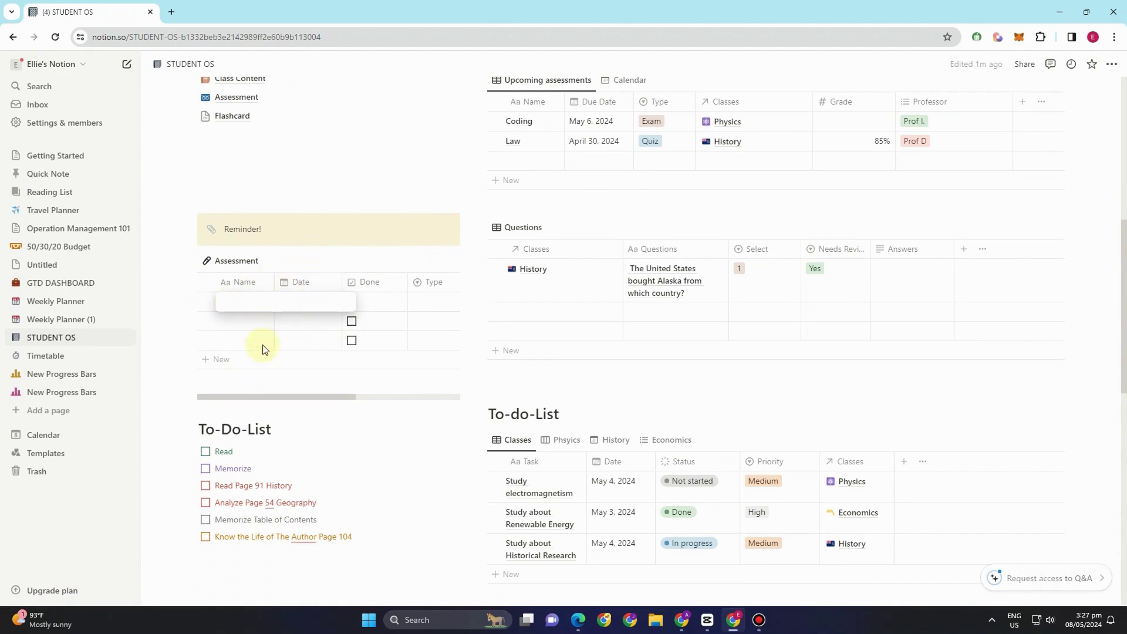
In the Review table, remove the Untitled page link from the Upcoming Assessment row's Tags and link the Coding page instead
scroll(370, 363, down, 7)
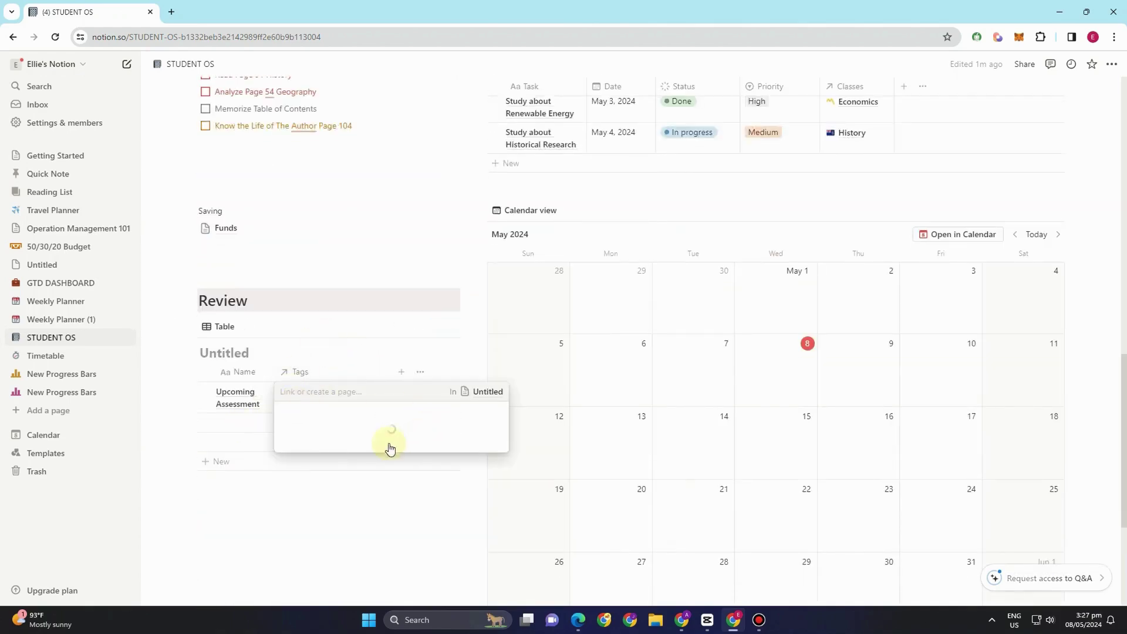
click(326, 468)
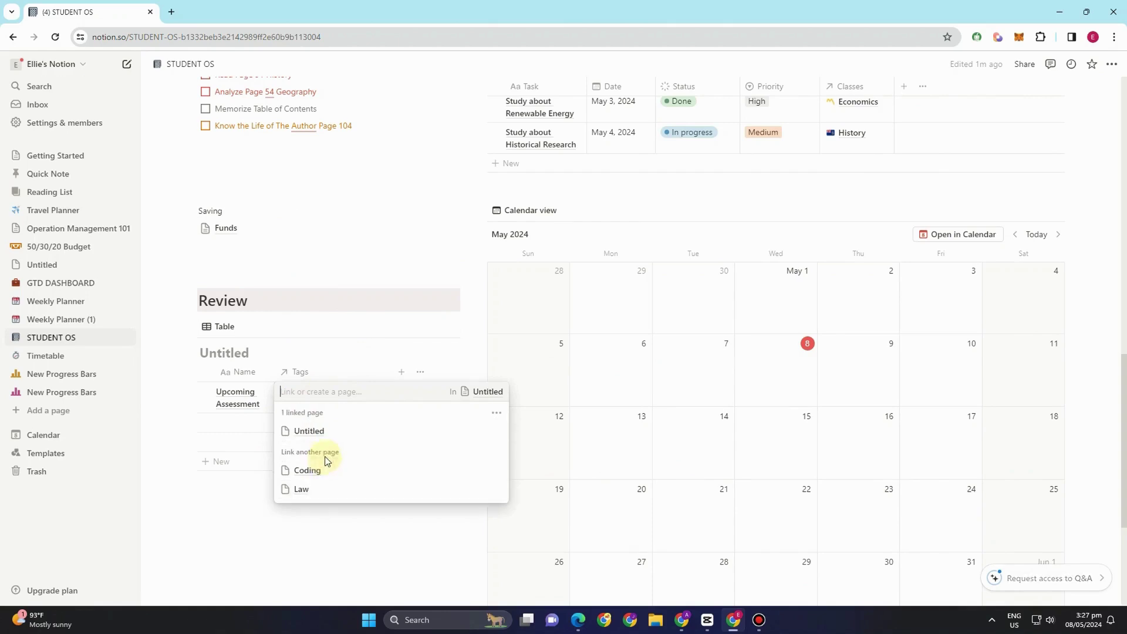
click(314, 360)
click(316, 394)
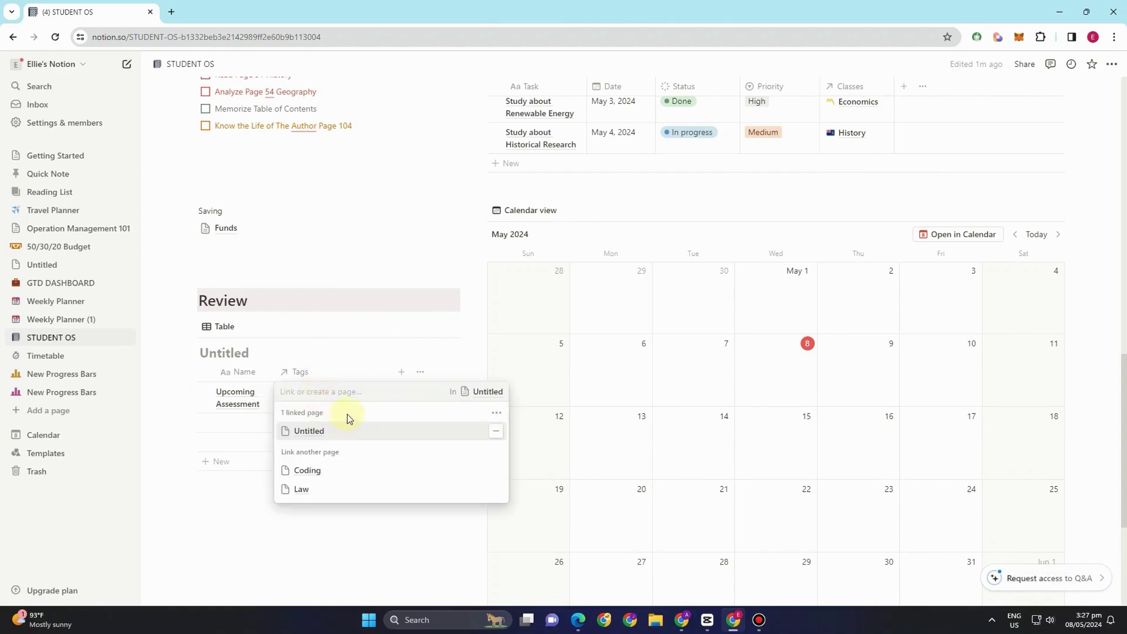
click(497, 432)
click(327, 440)
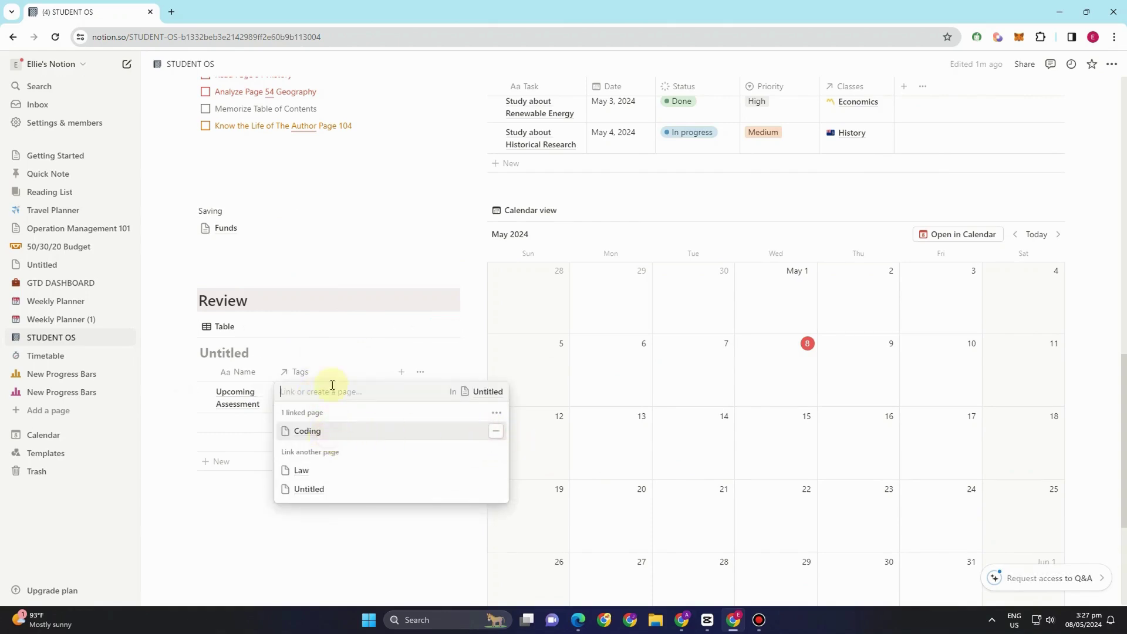
click(360, 349)
Open the Type options for the first row of the Assessment table under the Reminder callout
scroll(389, 317, up, 6)
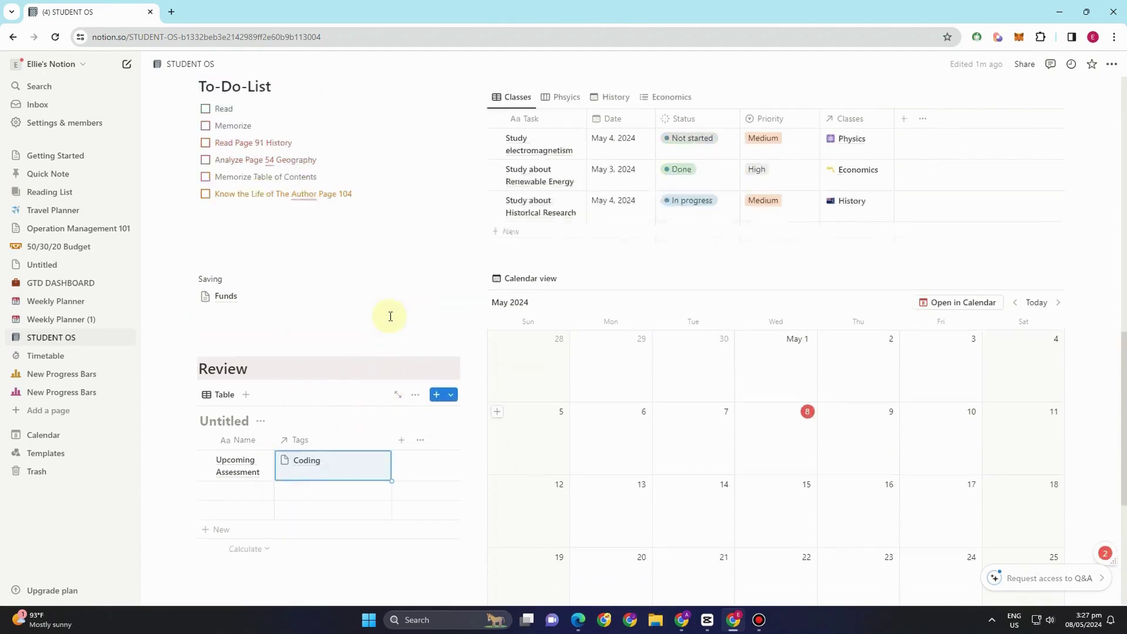
scroll(390, 316, up, 4)
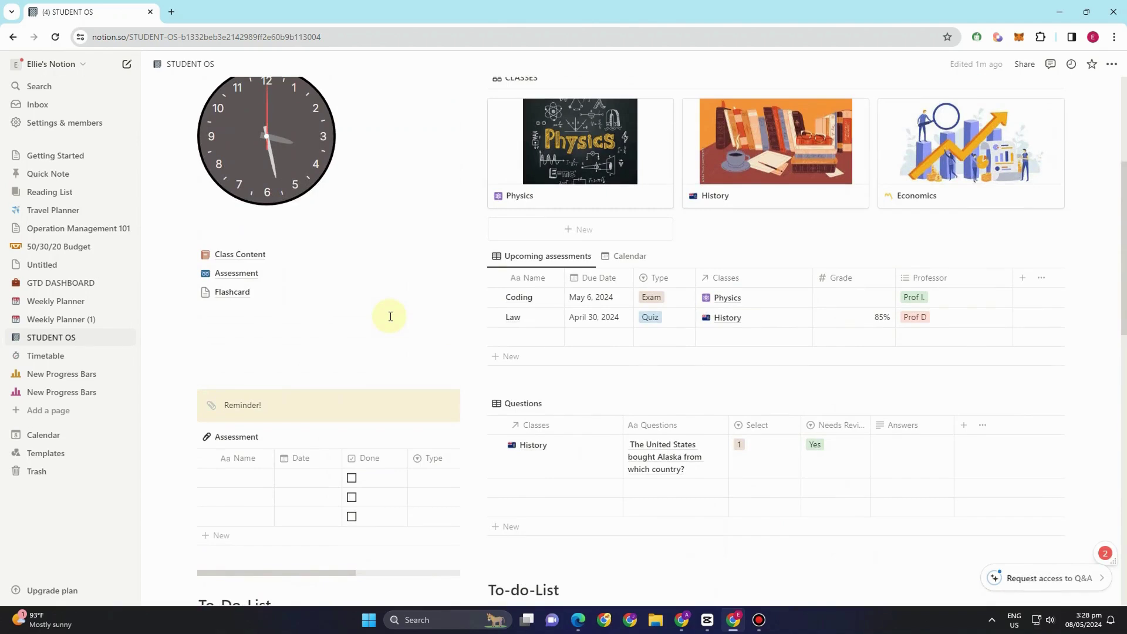
click(429, 476)
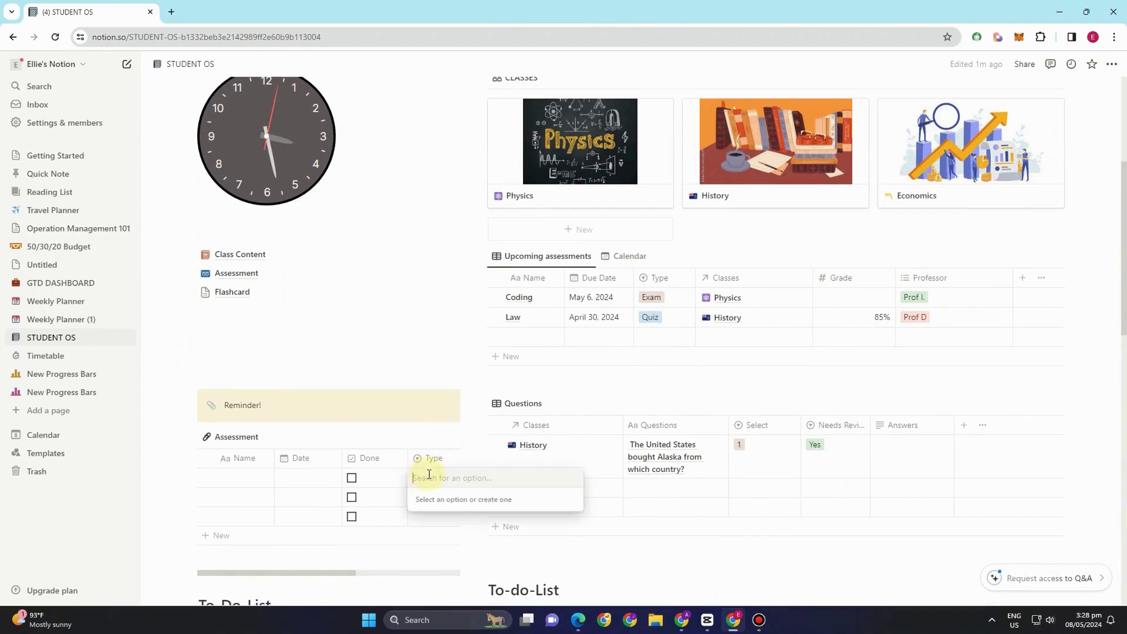